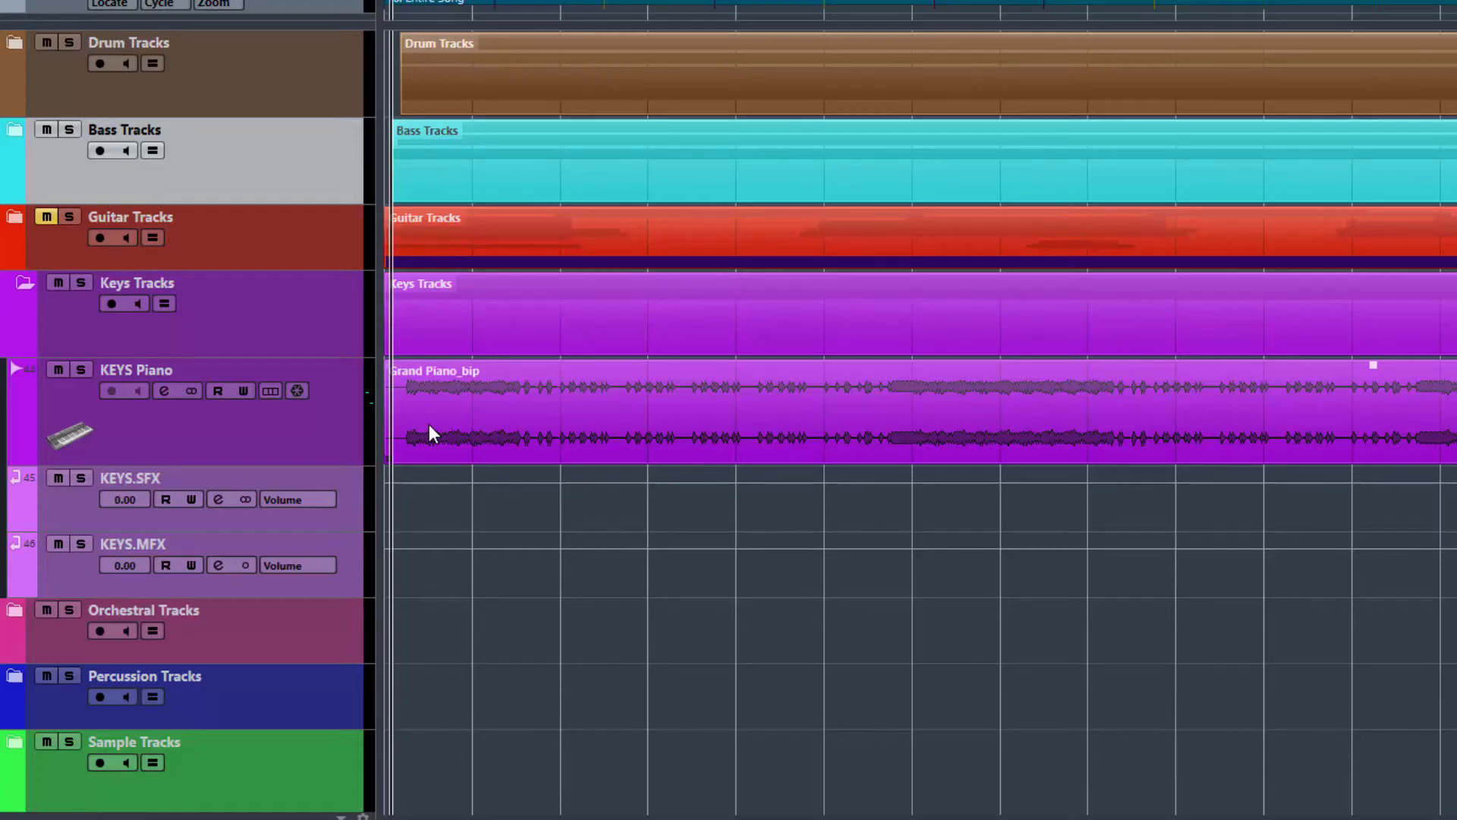
Play the song from the start to hear the piano part, and set the play cursor back to the passage of interest.
{"action": "key", "text": "space"}
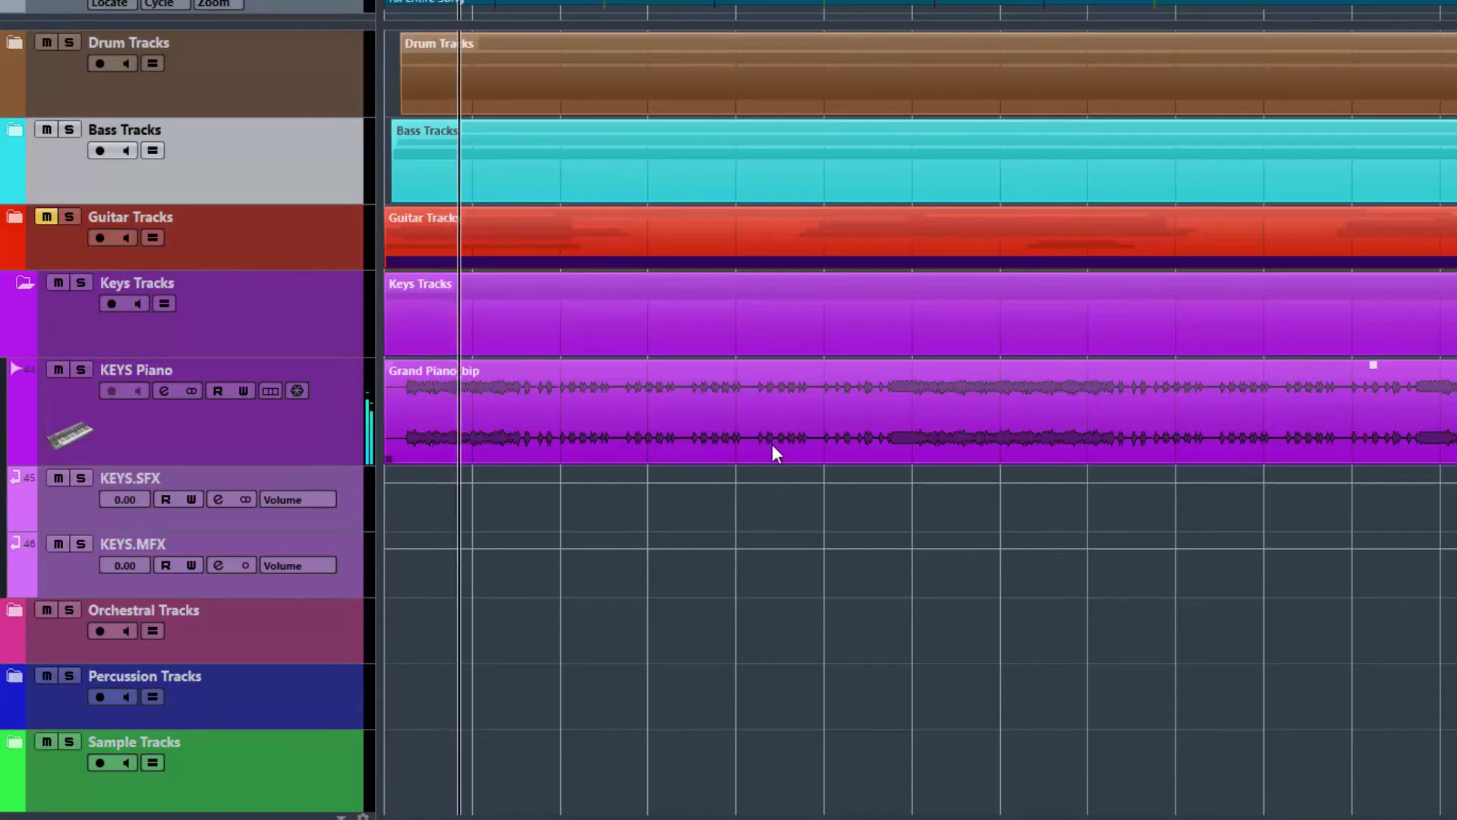
{"action": "key", "text": "h"}
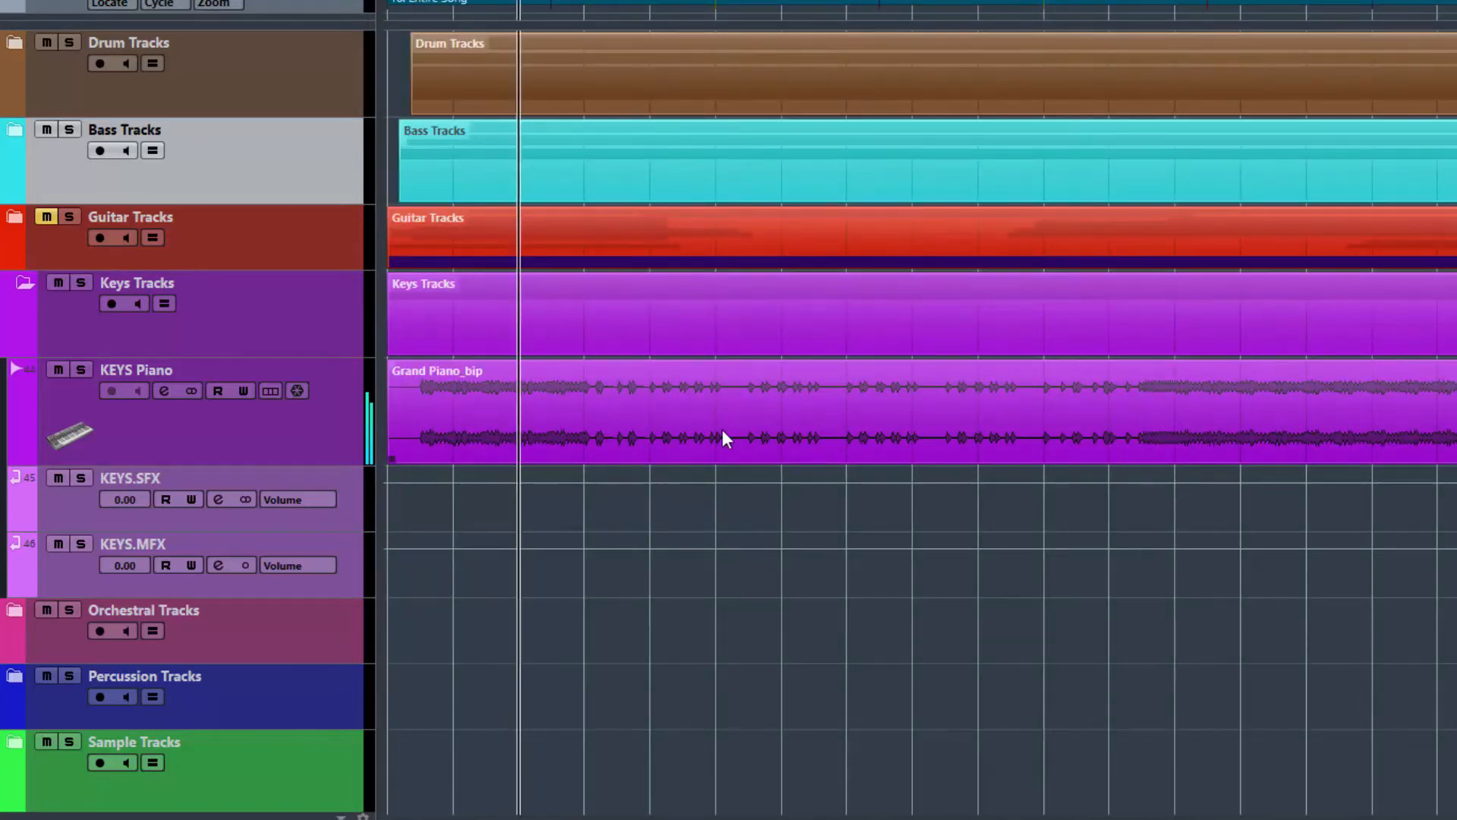
{"action": "scroll", "coordinate": [721, 435], "scroll_direction": "up", "scroll_amount": 1}
{"action": "scroll", "coordinate": [721, 435], "scroll_direction": "up", "scroll_amount": 1}
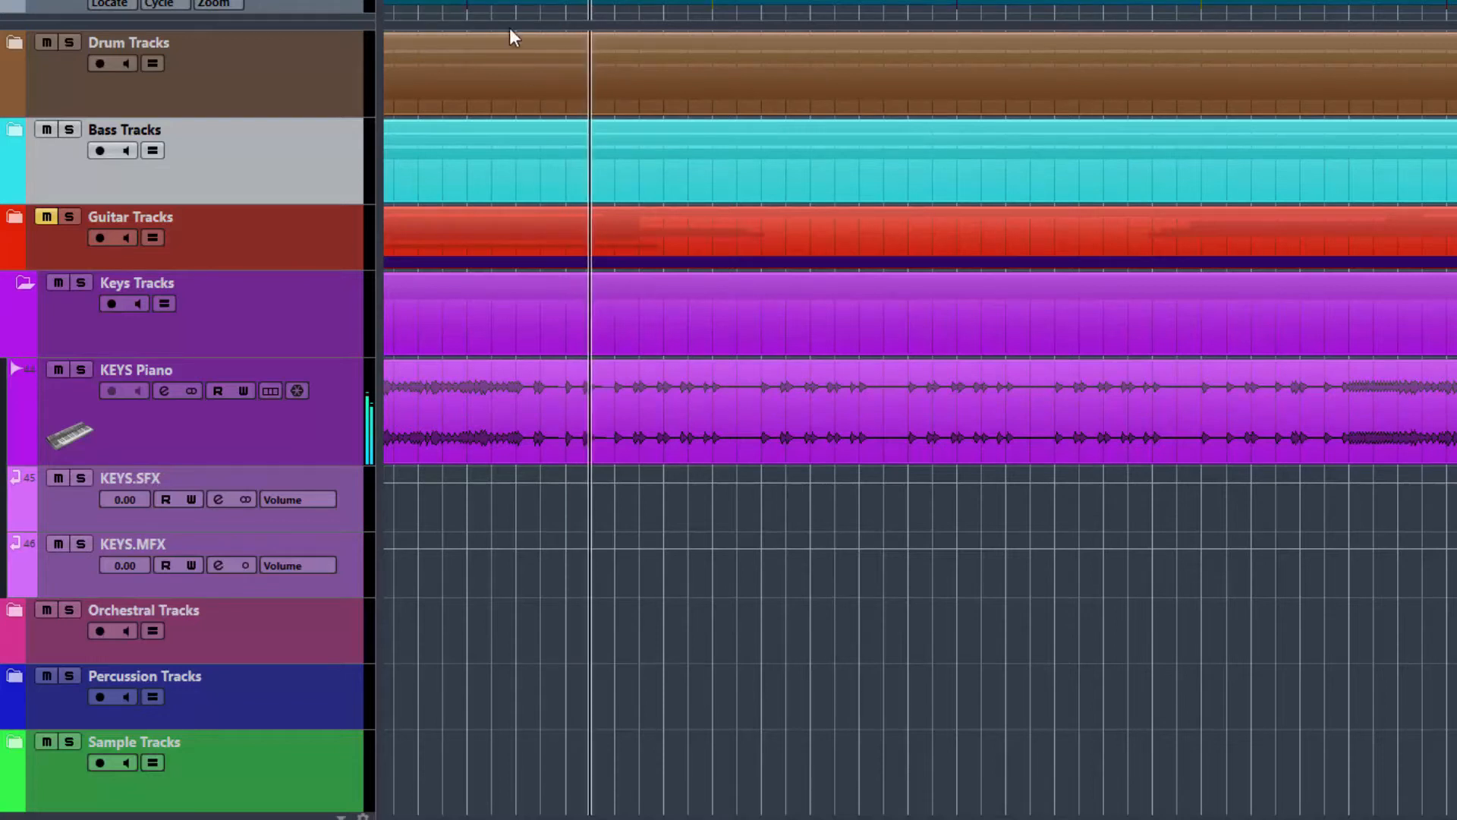
{"action": "scroll", "coordinate": [479, 61], "scroll_direction": "up", "scroll_amount": 1}
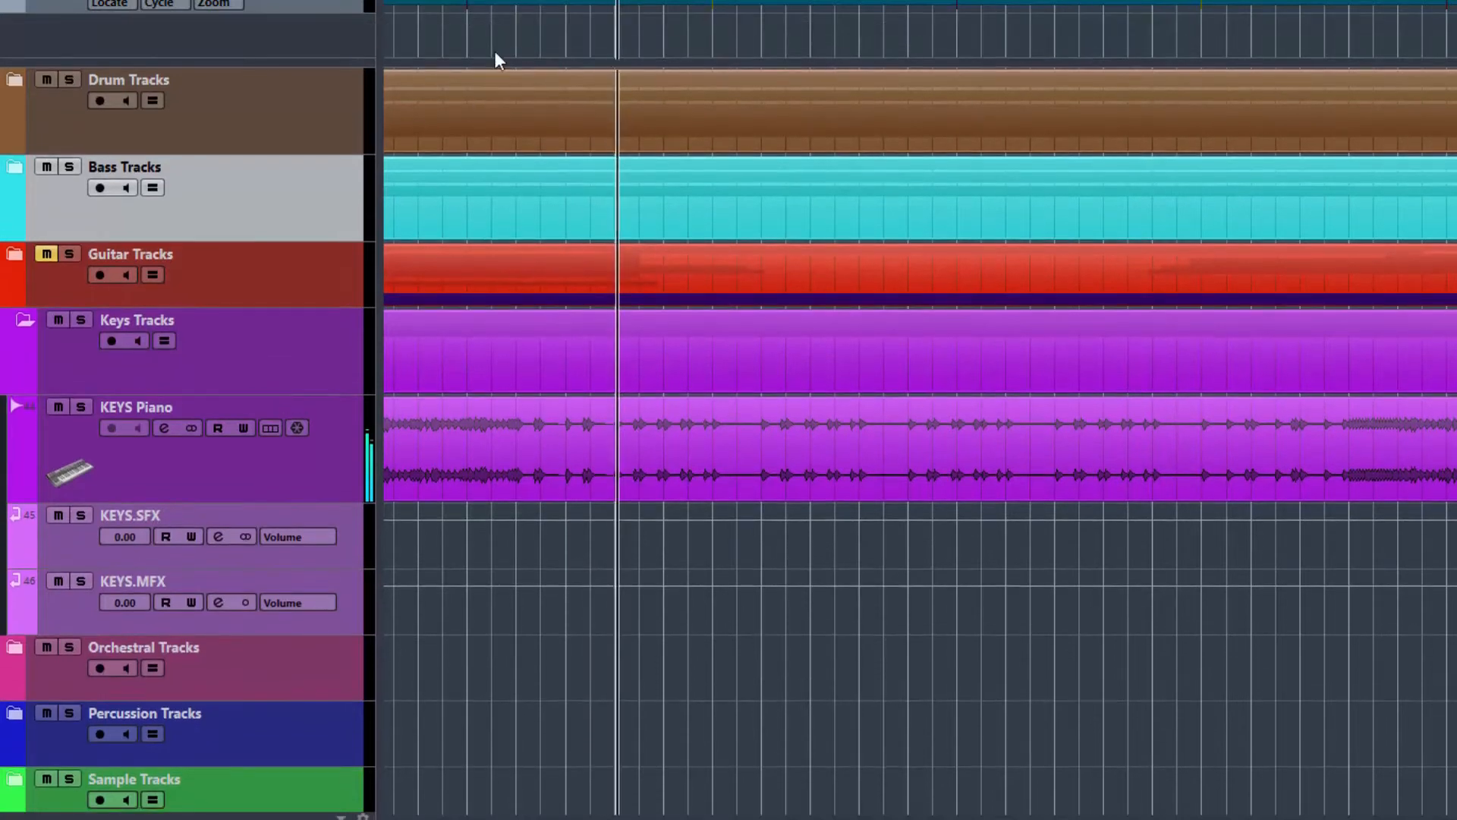
{"action": "left_click", "coordinate": [503, 28]}
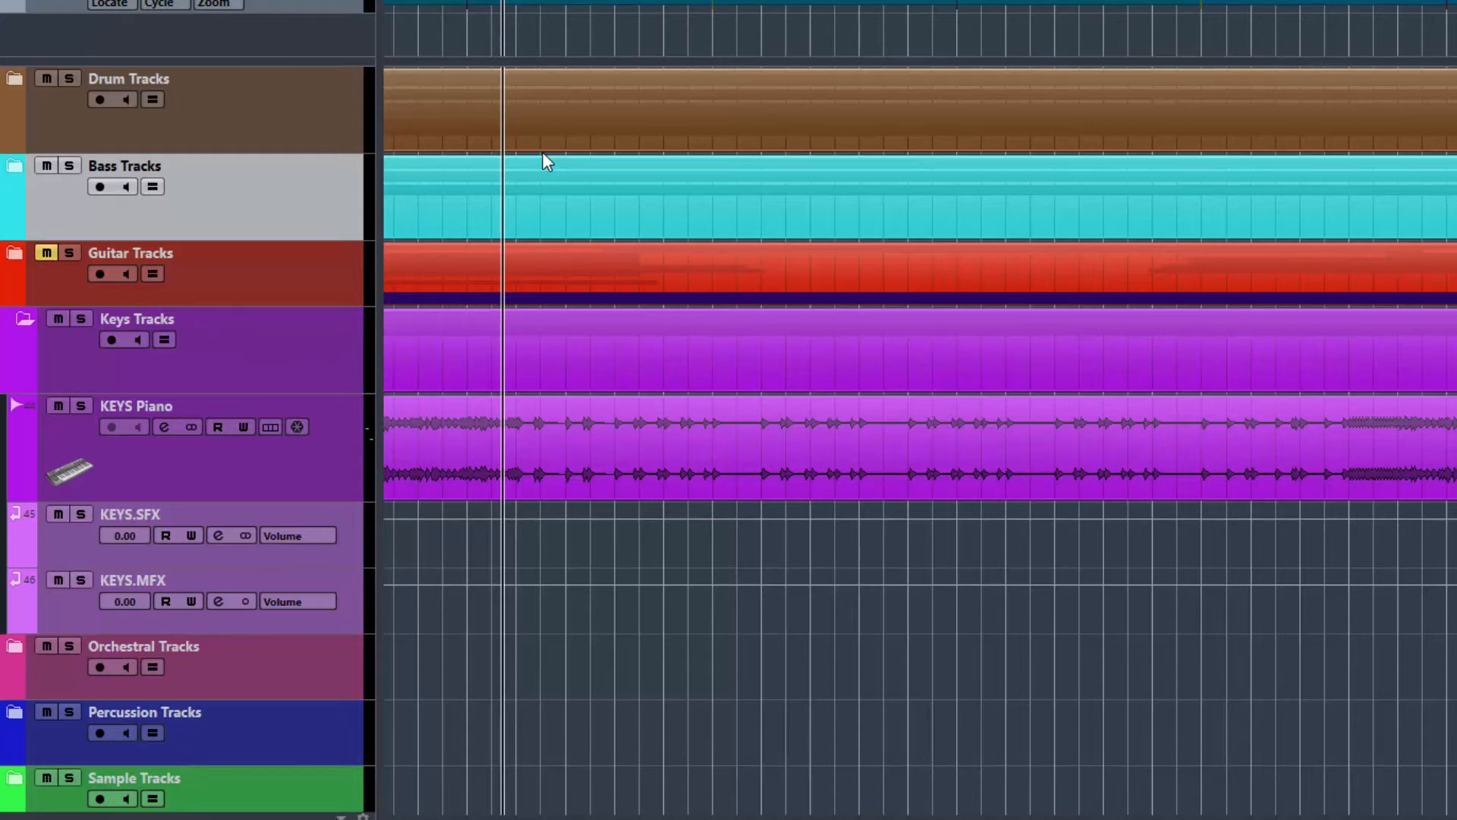
Enlarge the height of the KEYS Piano track so its waveform can be inspected in detail.
{"action": "scroll", "coordinate": [738, 567], "scroll_direction": "up", "scroll_amount": 5}
{"action": "scroll", "coordinate": [738, 566], "scroll_direction": "down", "scroll_amount": 5}
{"action": "left_click_drag", "start_coordinate": [203, 502], "coordinate": [203, 734]}
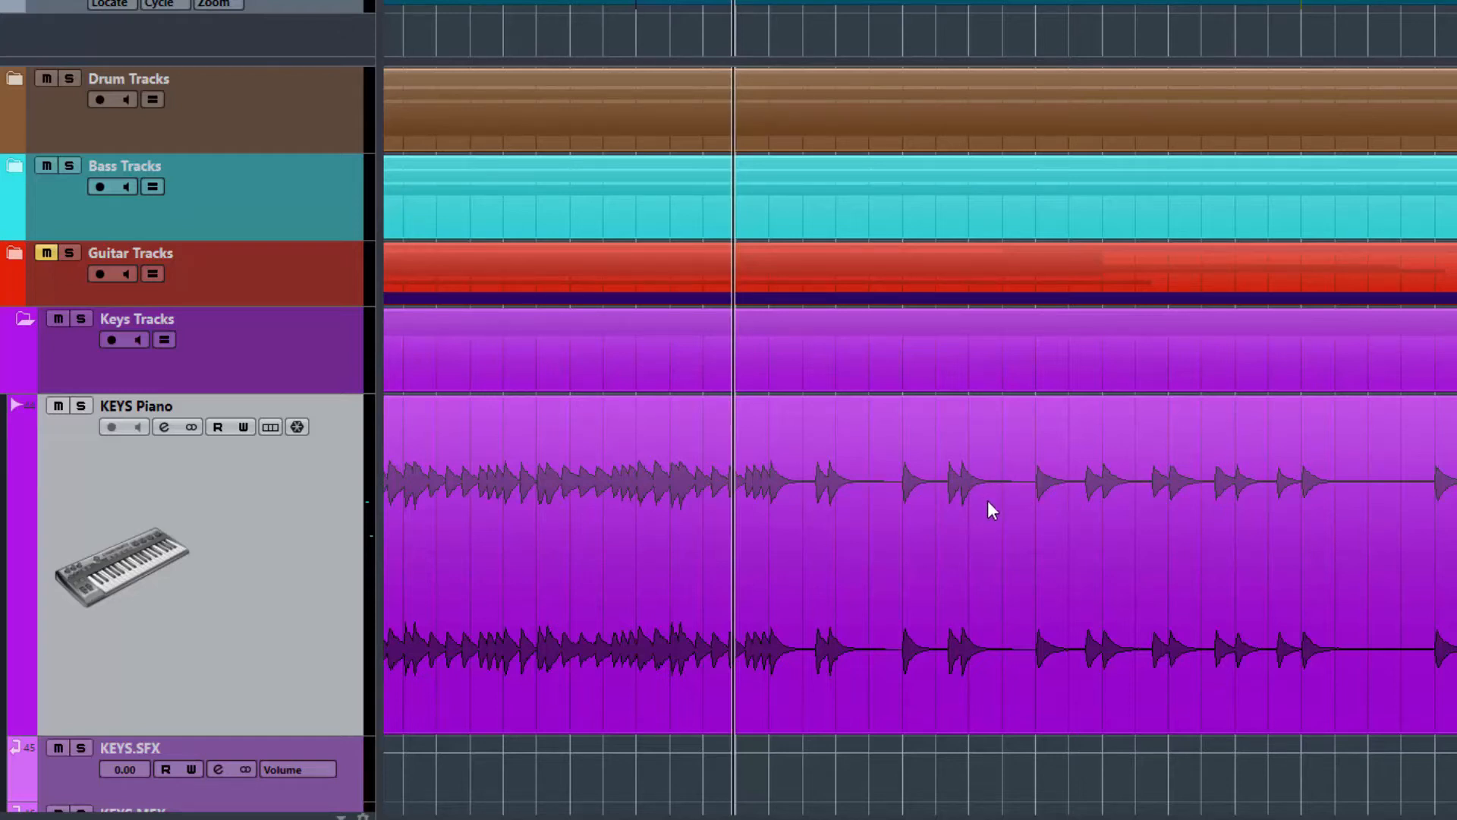
Listen to the piano passage and examine the spacing of its chord hits against the grid up close.
{"action": "scroll", "coordinate": [987, 499], "scroll_direction": "up", "scroll_amount": 2, "text": "ctrl"}
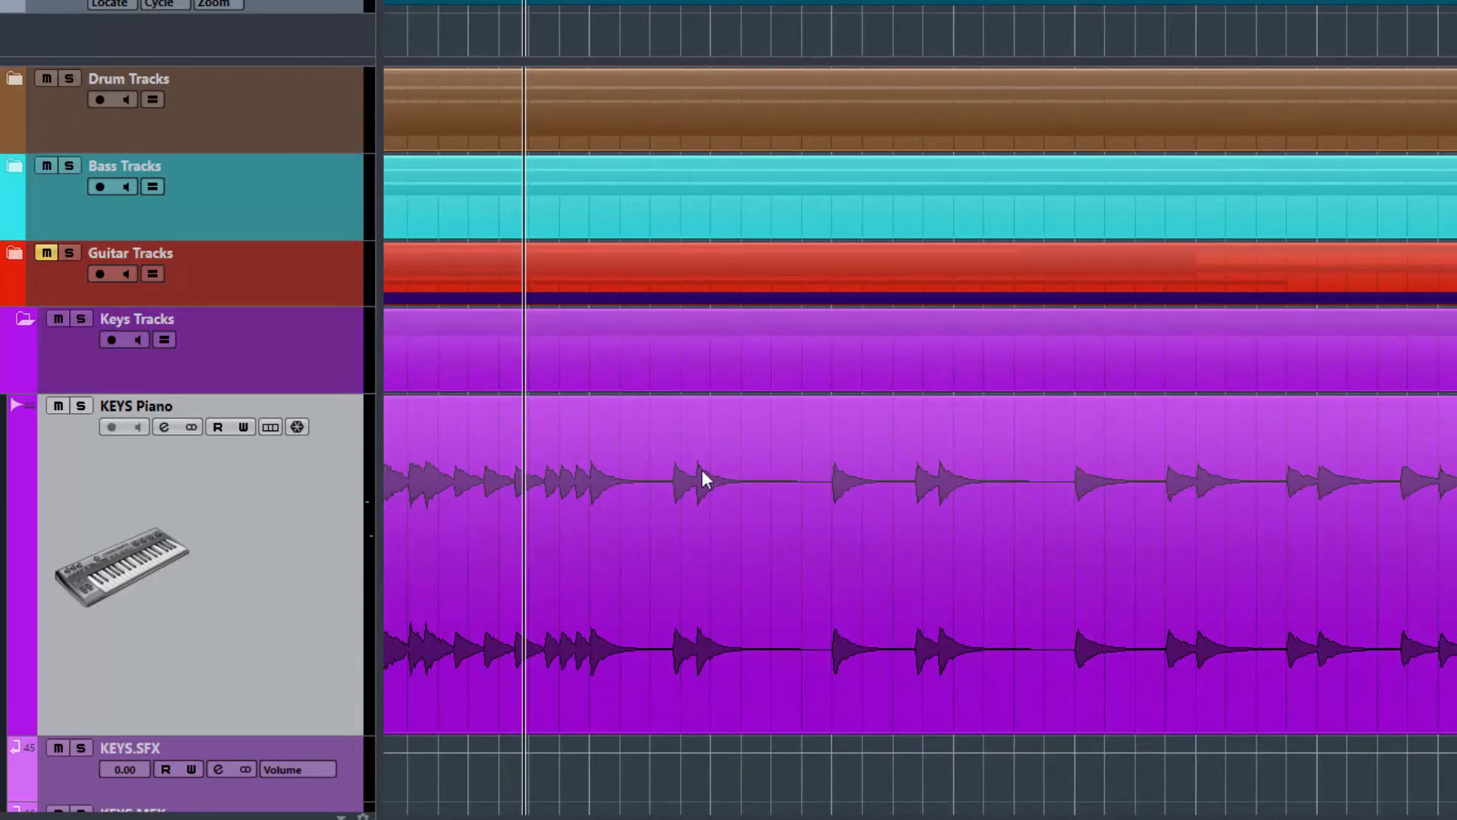
{"action": "scroll", "coordinate": [805, 518], "scroll_direction": "up", "scroll_amount": 1, "text": "ctrl"}
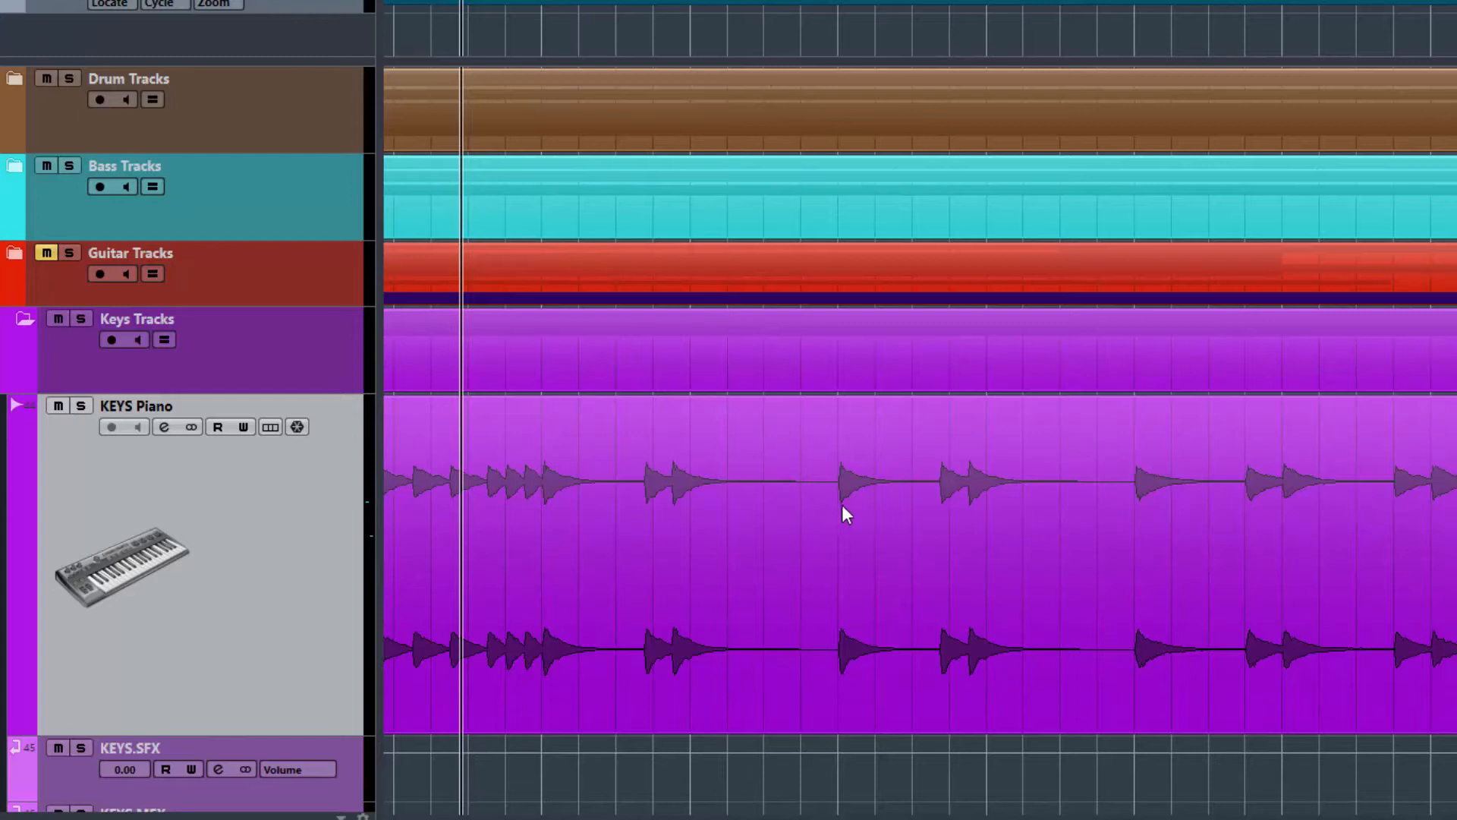
{"action": "key", "text": "space"}
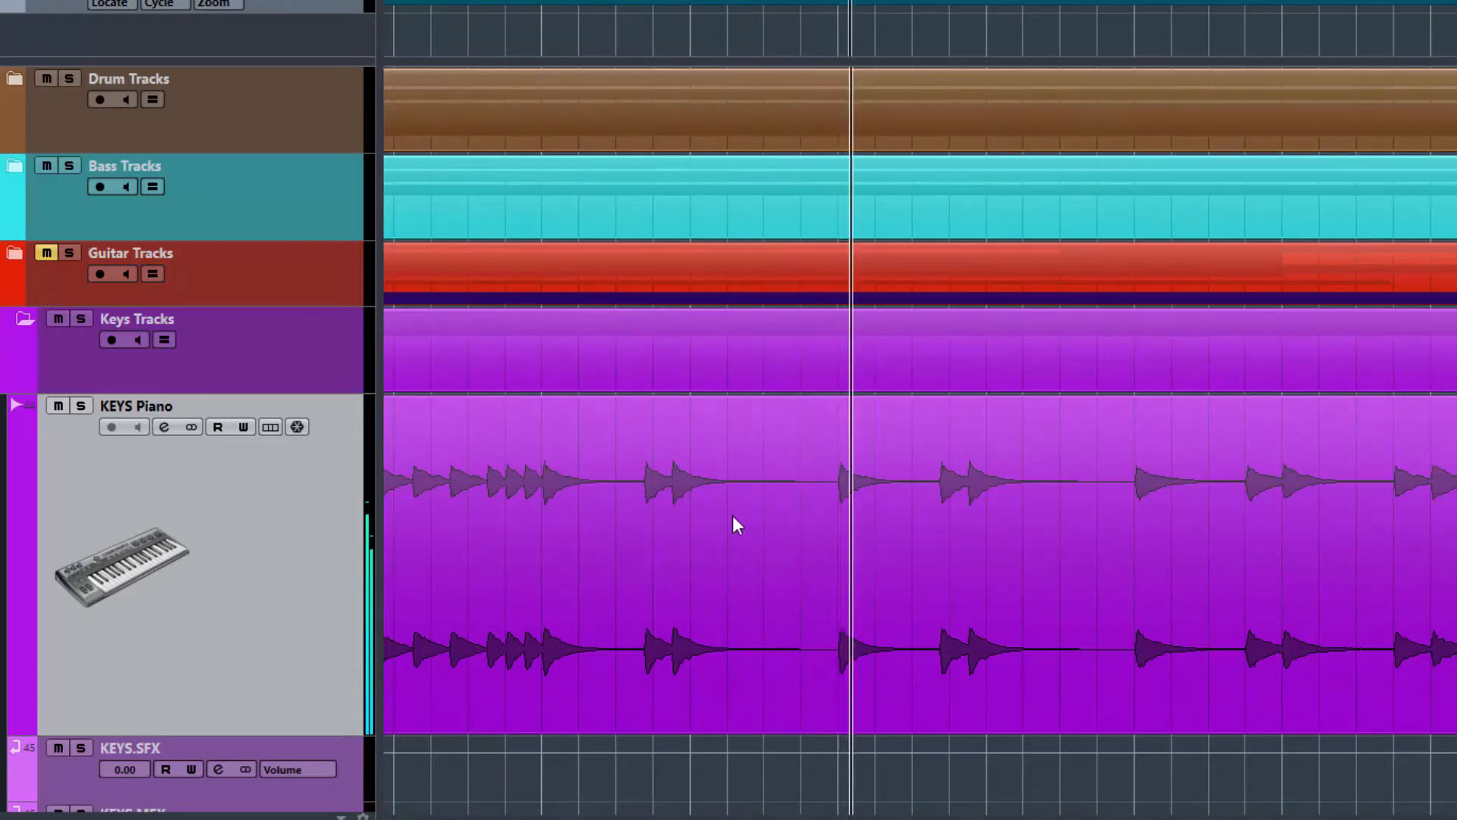
{"action": "key", "text": "space"}
{"action": "scroll", "coordinate": [659, 478], "scroll_direction": "up", "scroll_amount": 1}
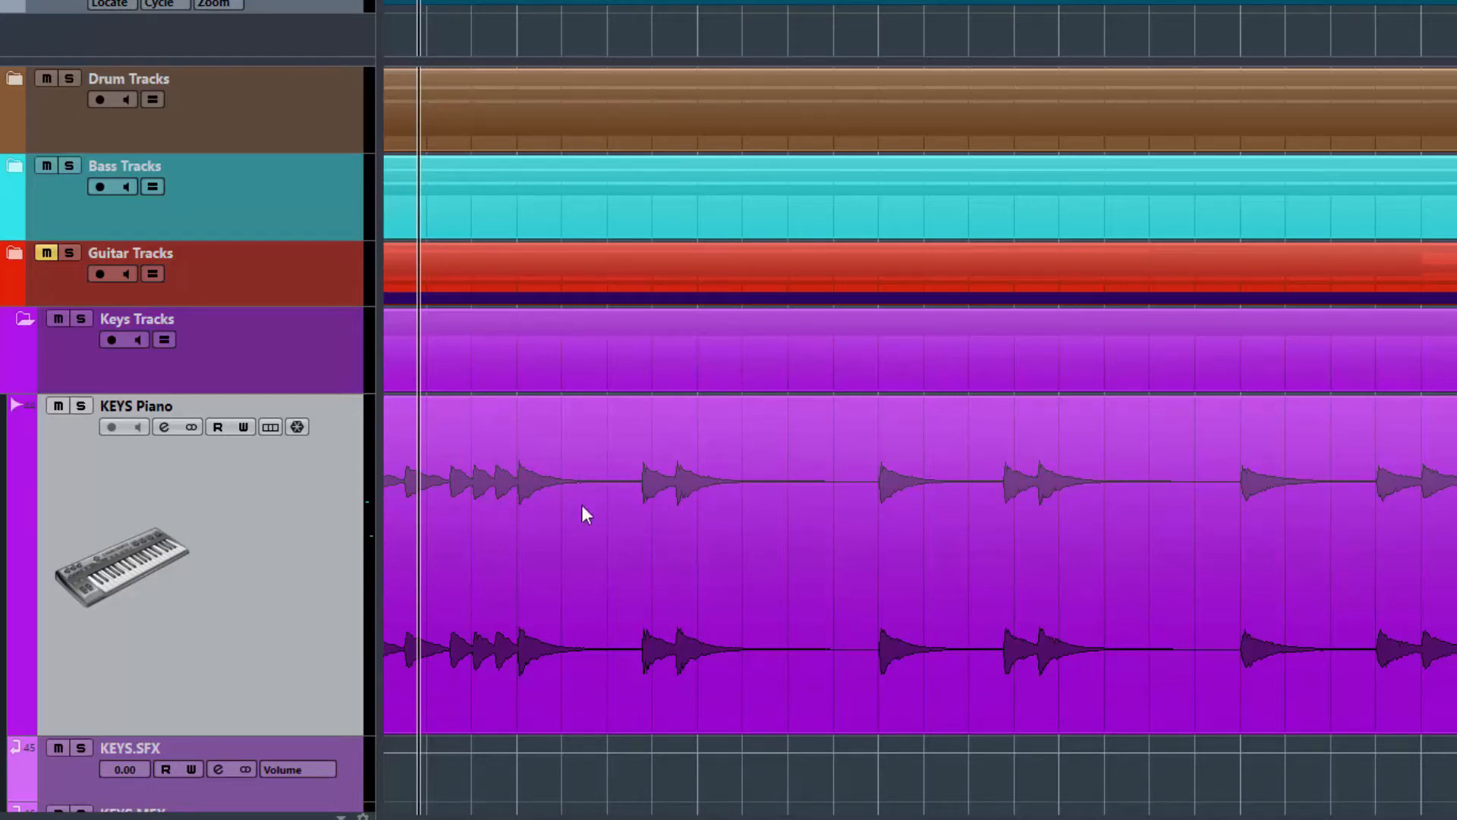
{"action": "scroll", "coordinate": [616, 535], "scroll_direction": "up", "scroll_amount": 3}
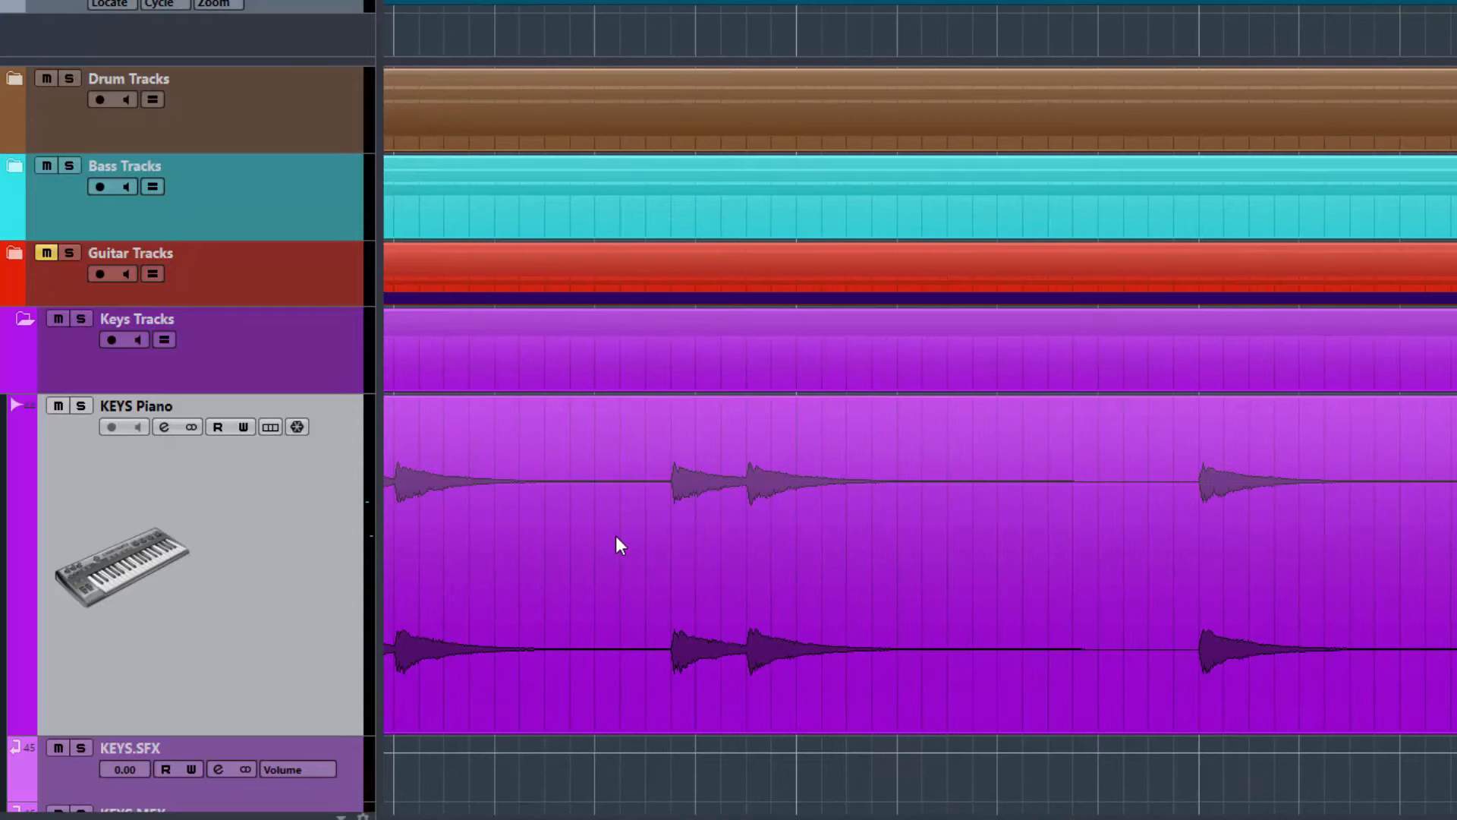
{"action": "scroll", "coordinate": [616, 535], "scroll_direction": "up", "scroll_amount": 1}
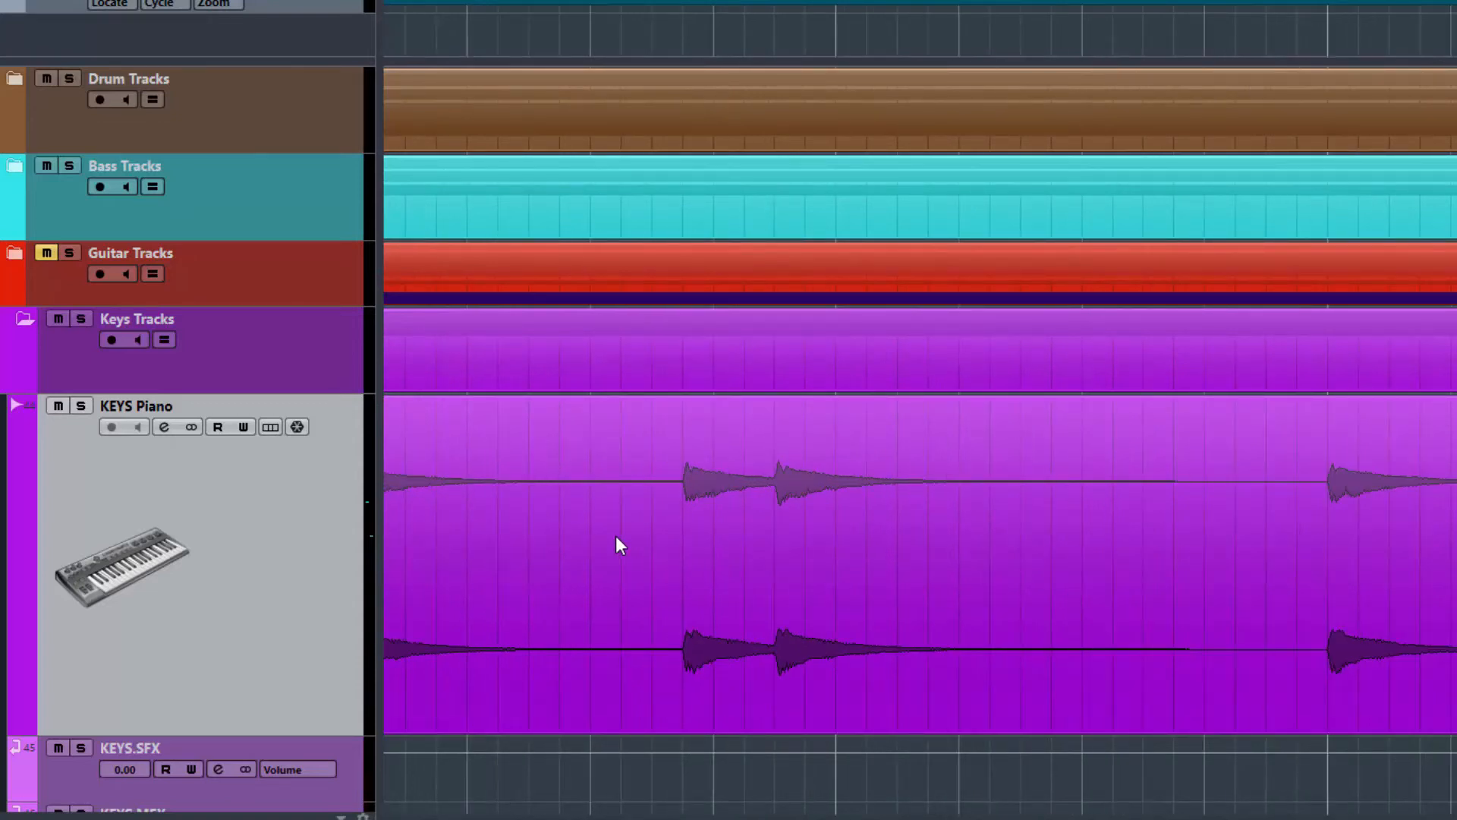
{"action": "scroll", "coordinate": [674, 506], "scroll_direction": "up", "scroll_amount": 2}
{"action": "scroll", "coordinate": [674, 505], "scroll_direction": "down", "scroll_amount": 2}
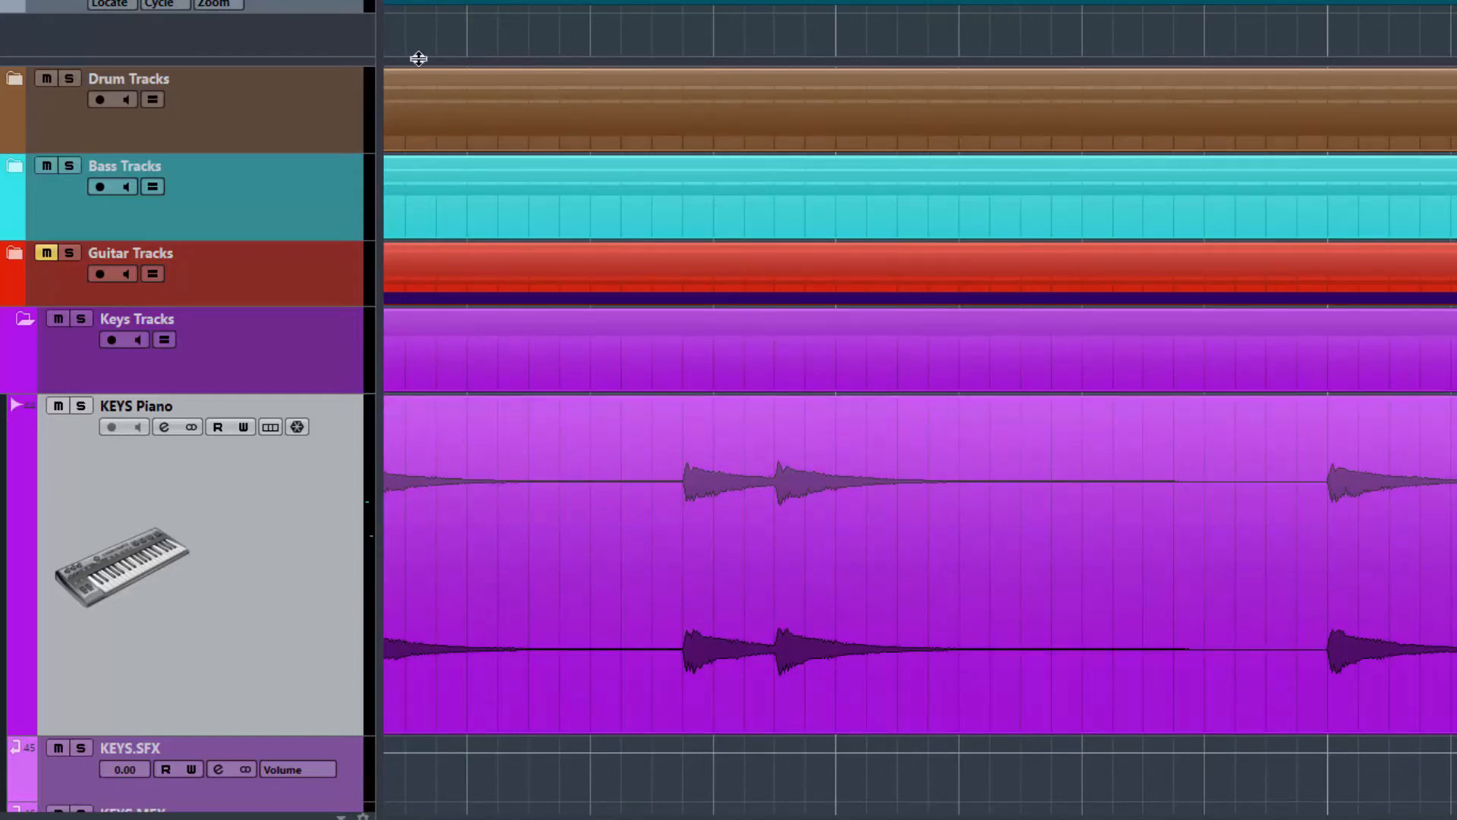
Unfold the Bass Tracks folder and move the KEYS Piano track into it, between BASS Edited and Bass Kemper.
{"action": "left_click", "coordinate": [14, 171]}
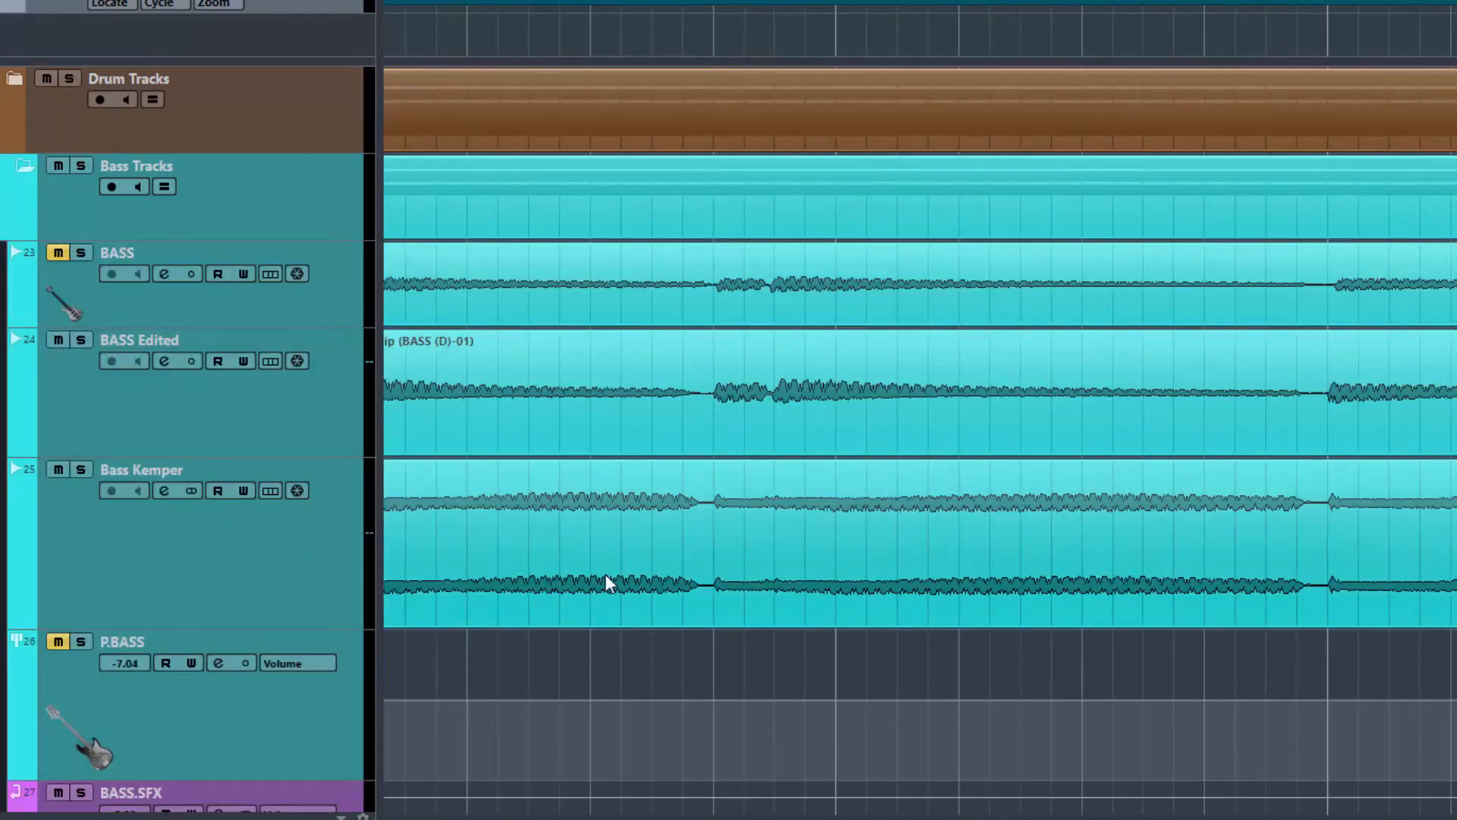
{"action": "scroll", "coordinate": [623, 482], "scroll_direction": "down", "scroll_amount": 8}
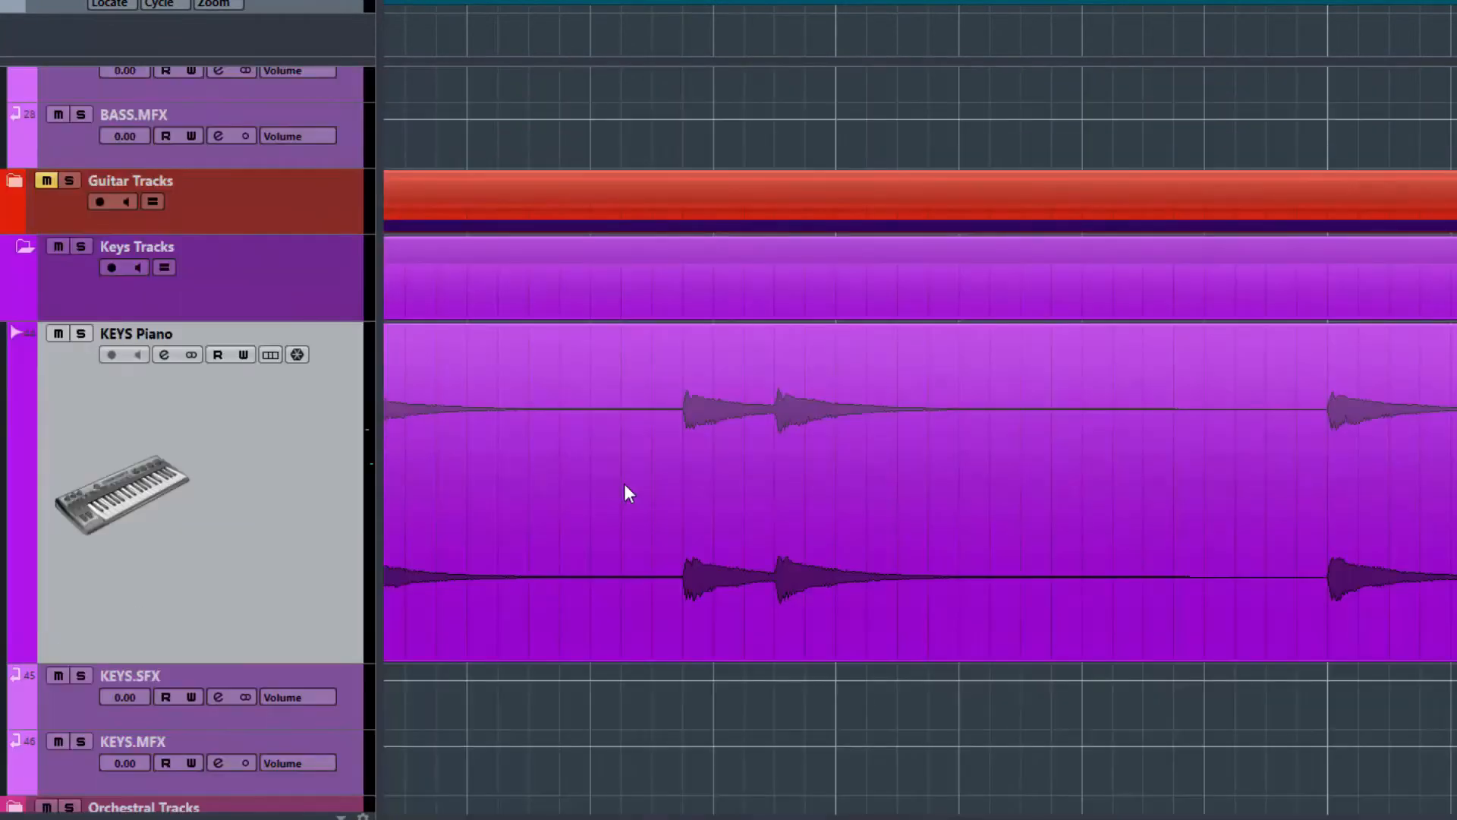
{"action": "scroll", "coordinate": [321, 718], "scroll_direction": "up", "scroll_amount": 3}
{"action": "left_click_drag", "start_coordinate": [321, 718], "coordinate": [264, 182]}
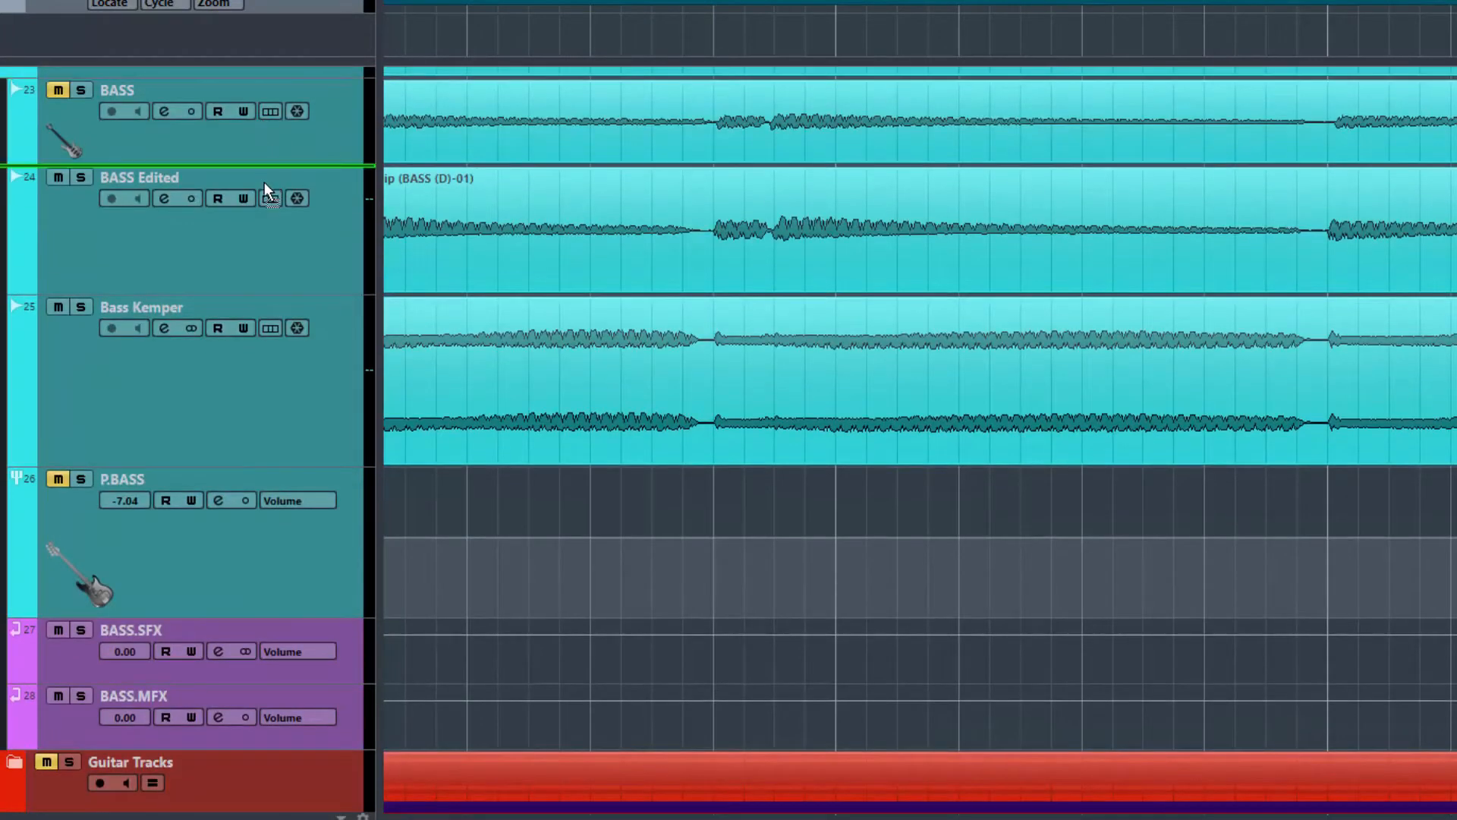
{"action": "left_click_drag", "start_coordinate": [275, 294], "coordinate": [841, 426]}
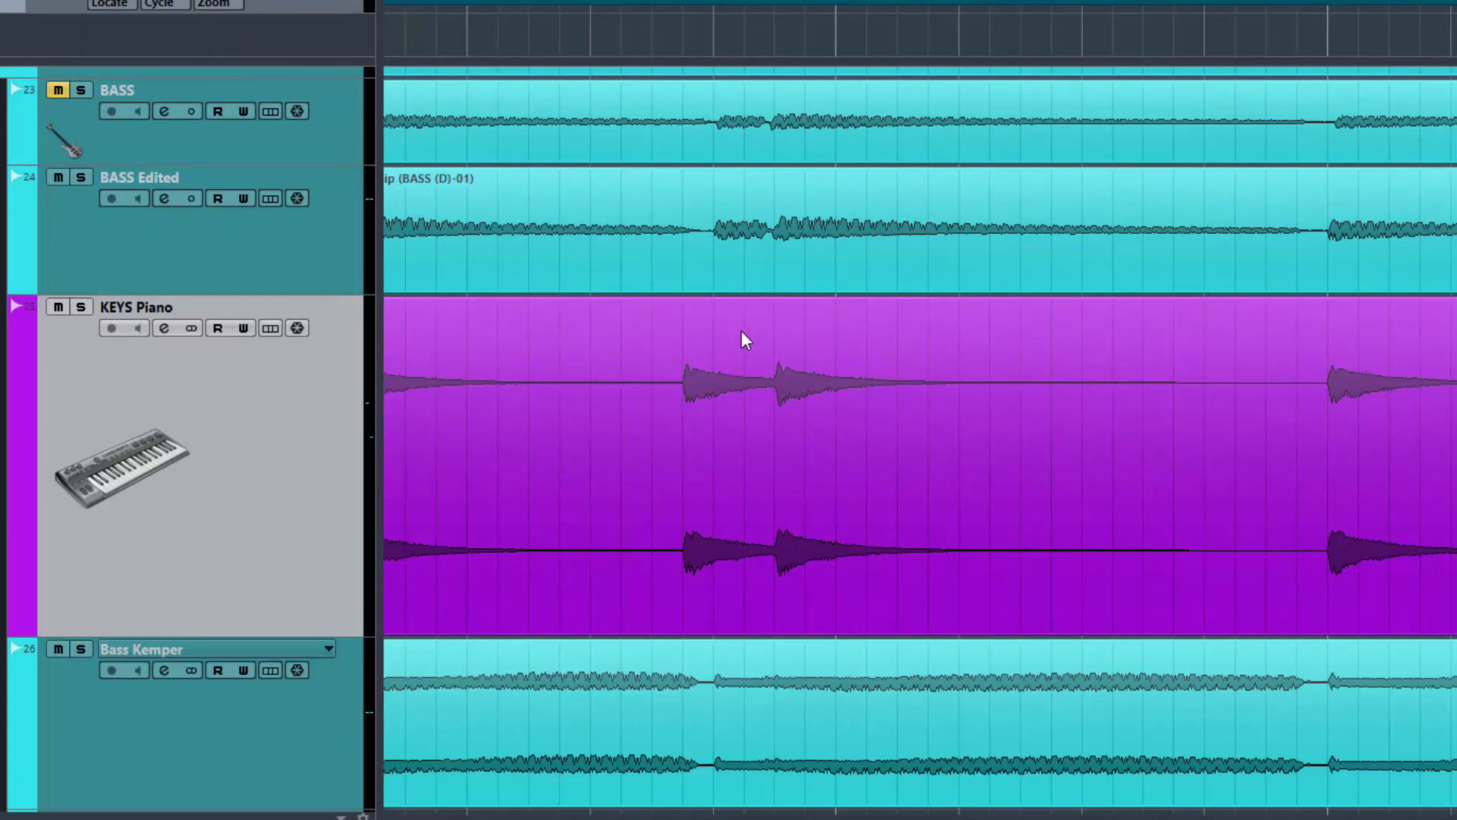
Unfold the Drum Tracks folder and compare the timing of the drum waveforms with the bass and piano hits.
{"action": "scroll", "coordinate": [740, 330], "scroll_direction": "left", "scroll_amount": 2}
{"action": "left_click", "coordinate": [460, 185]}
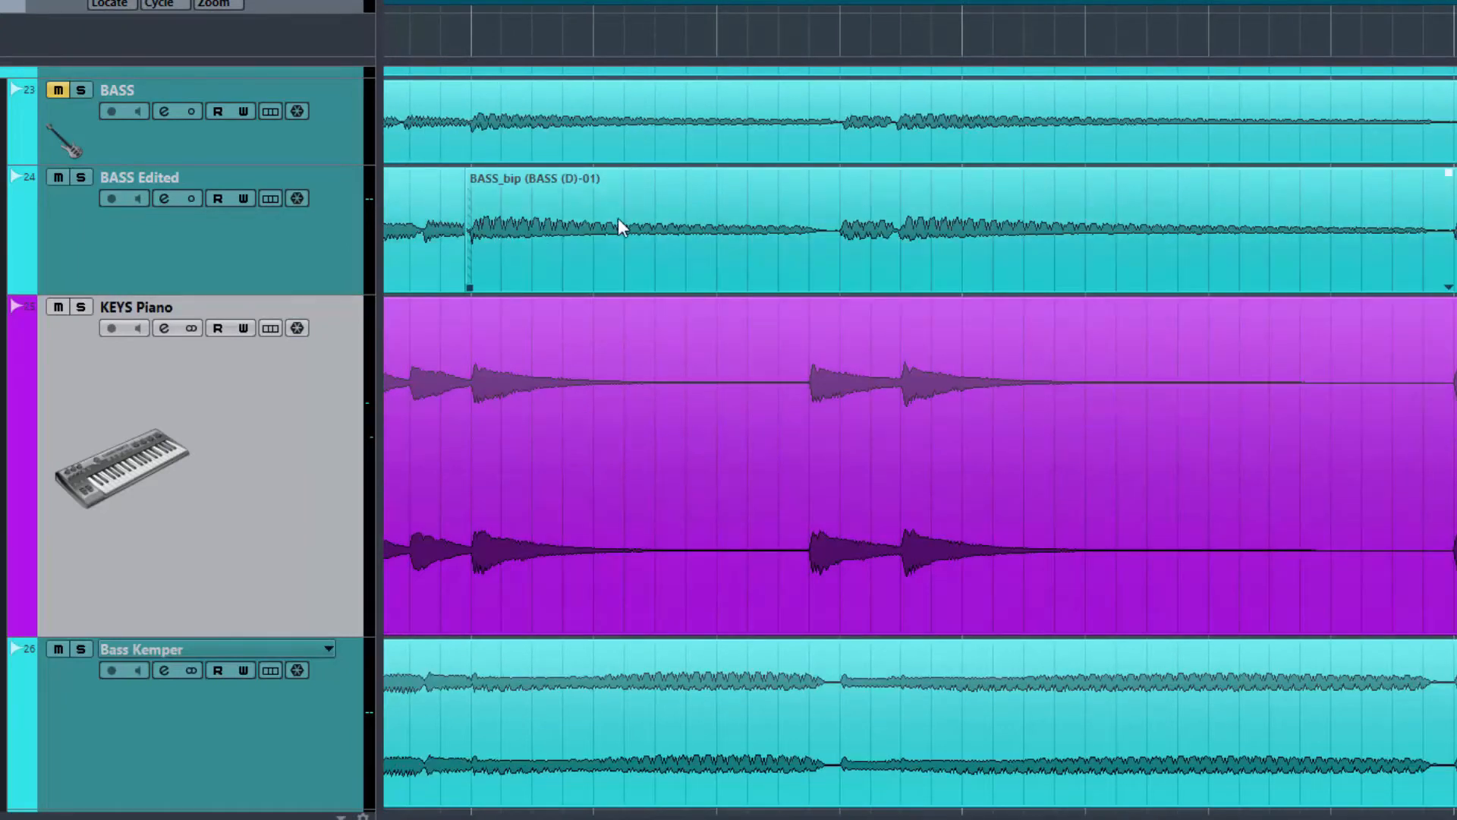
{"action": "scroll", "coordinate": [598, 269], "scroll_direction": "up", "scroll_amount": 4}
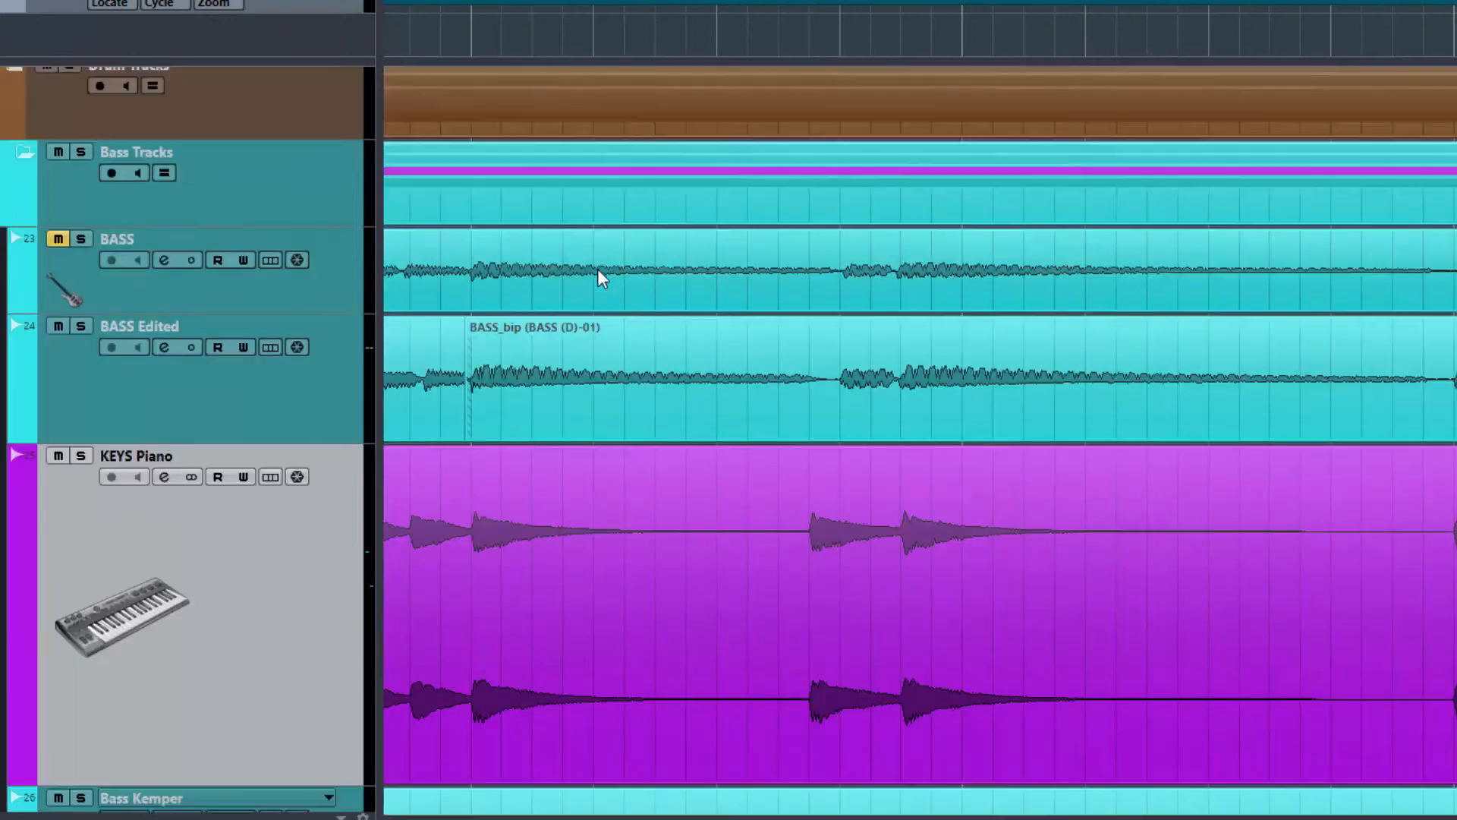
{"action": "left_click", "coordinate": [14, 80]}
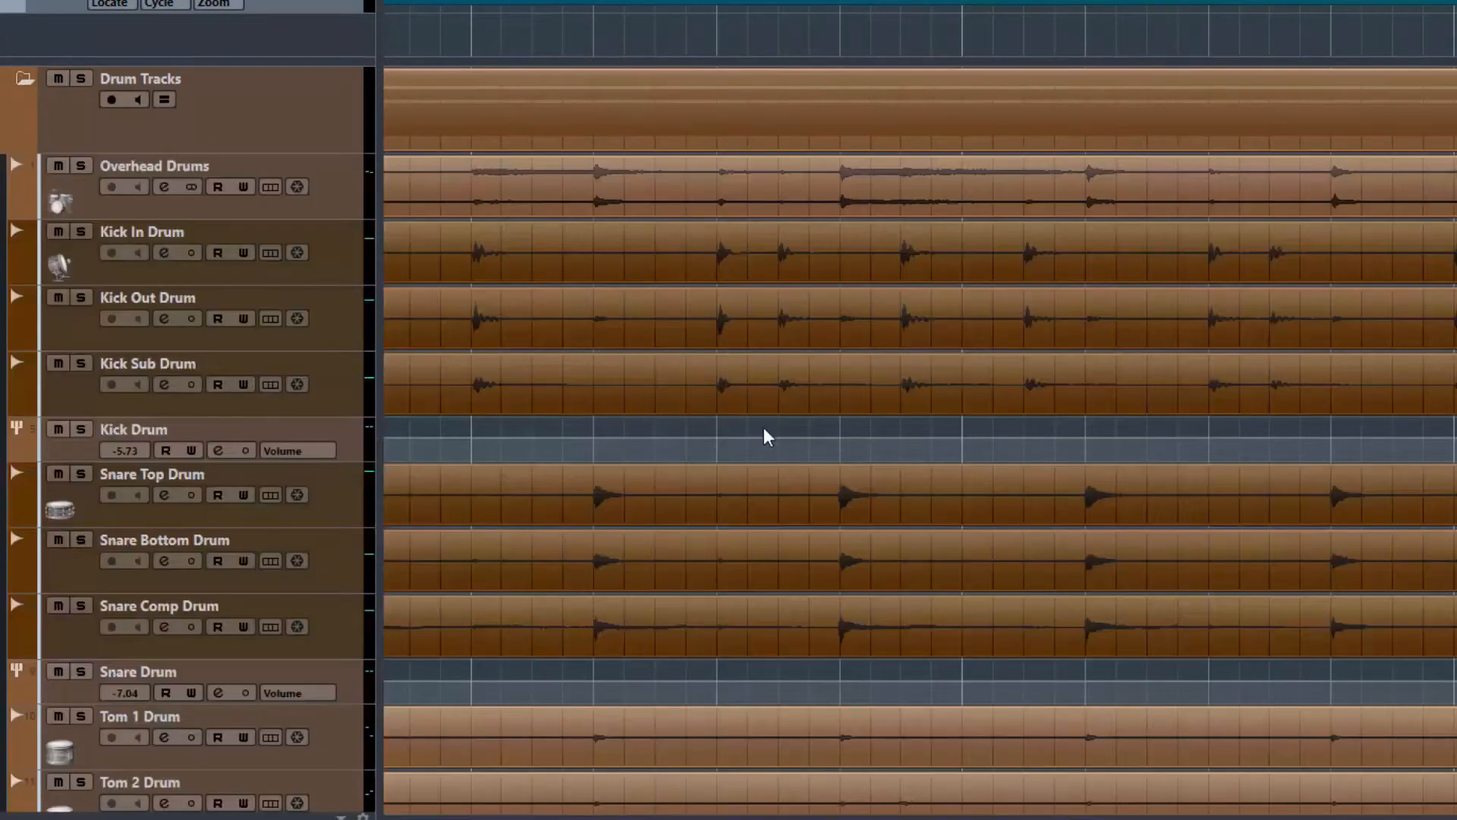
{"action": "scroll", "coordinate": [879, 585], "scroll_direction": "down", "scroll_amount": 15}
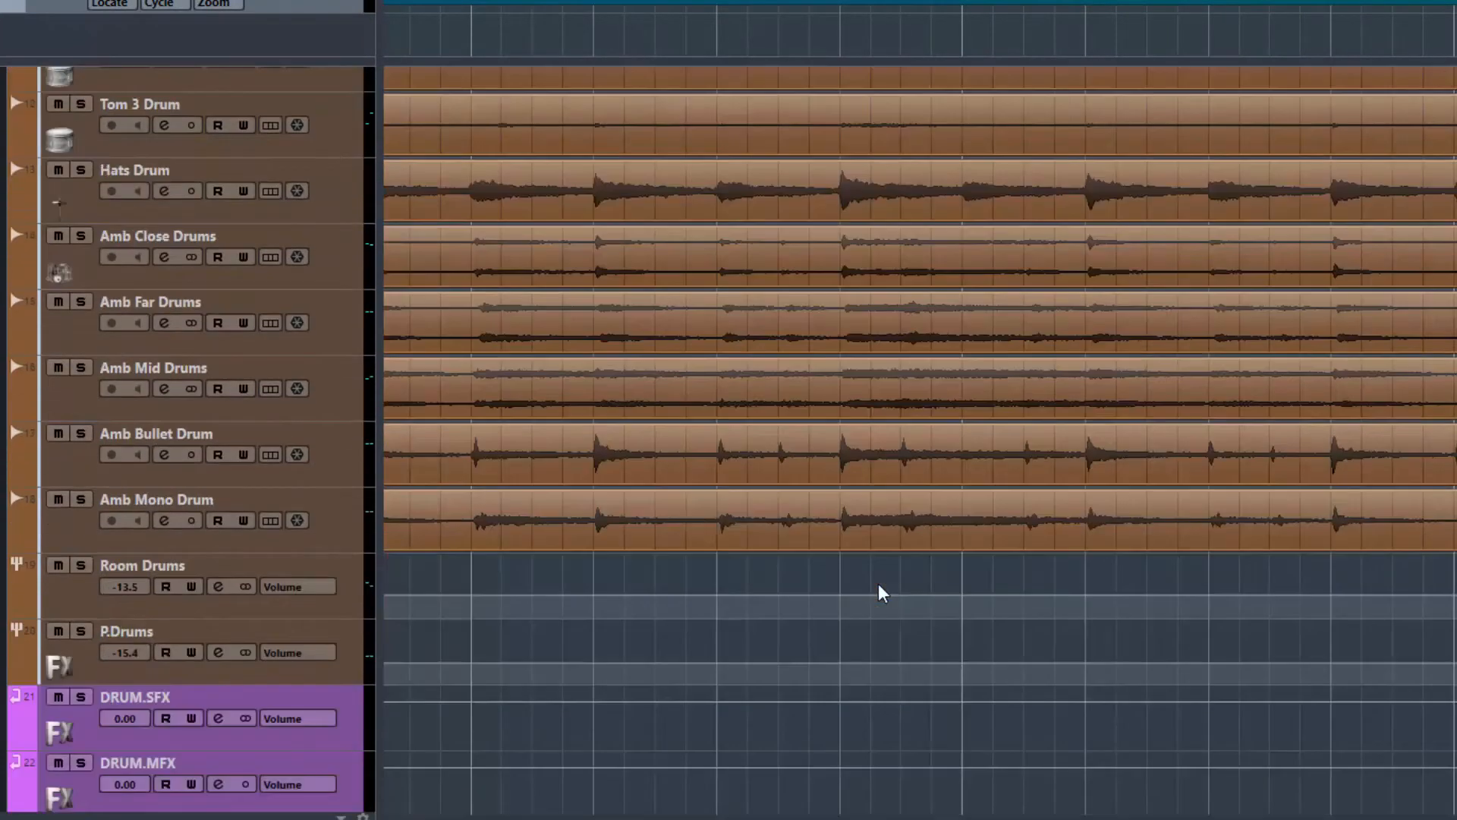
{"action": "scroll", "coordinate": [877, 583], "scroll_direction": "down", "scroll_amount": 6}
{"action": "scroll", "coordinate": [877, 583], "scroll_direction": "up", "scroll_amount": 6}
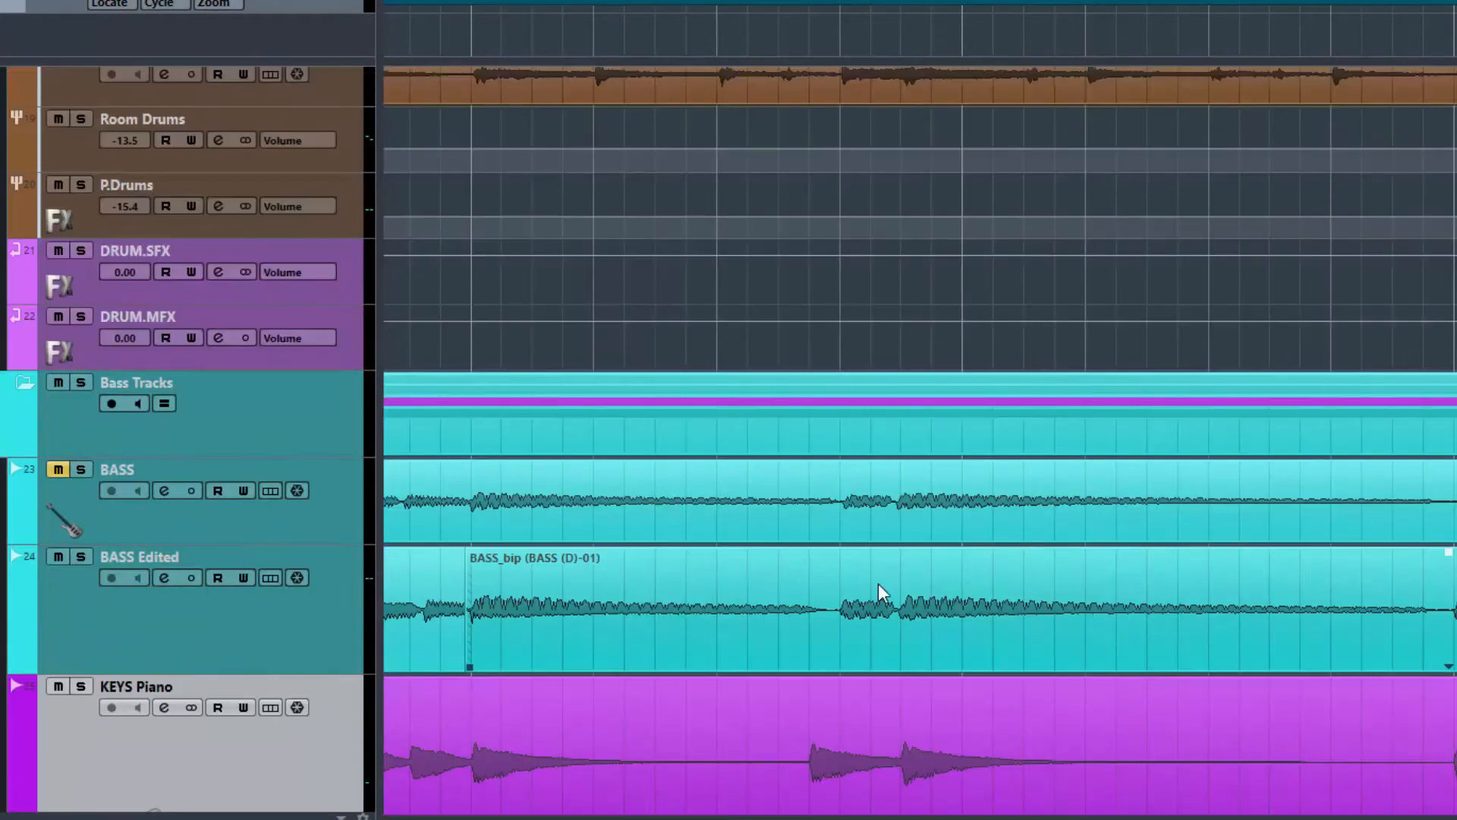
{"action": "scroll", "coordinate": [855, 721], "scroll_direction": "up", "scroll_amount": 6}
{"action": "scroll", "coordinate": [859, 717], "scroll_direction": "up", "scroll_amount": 4}
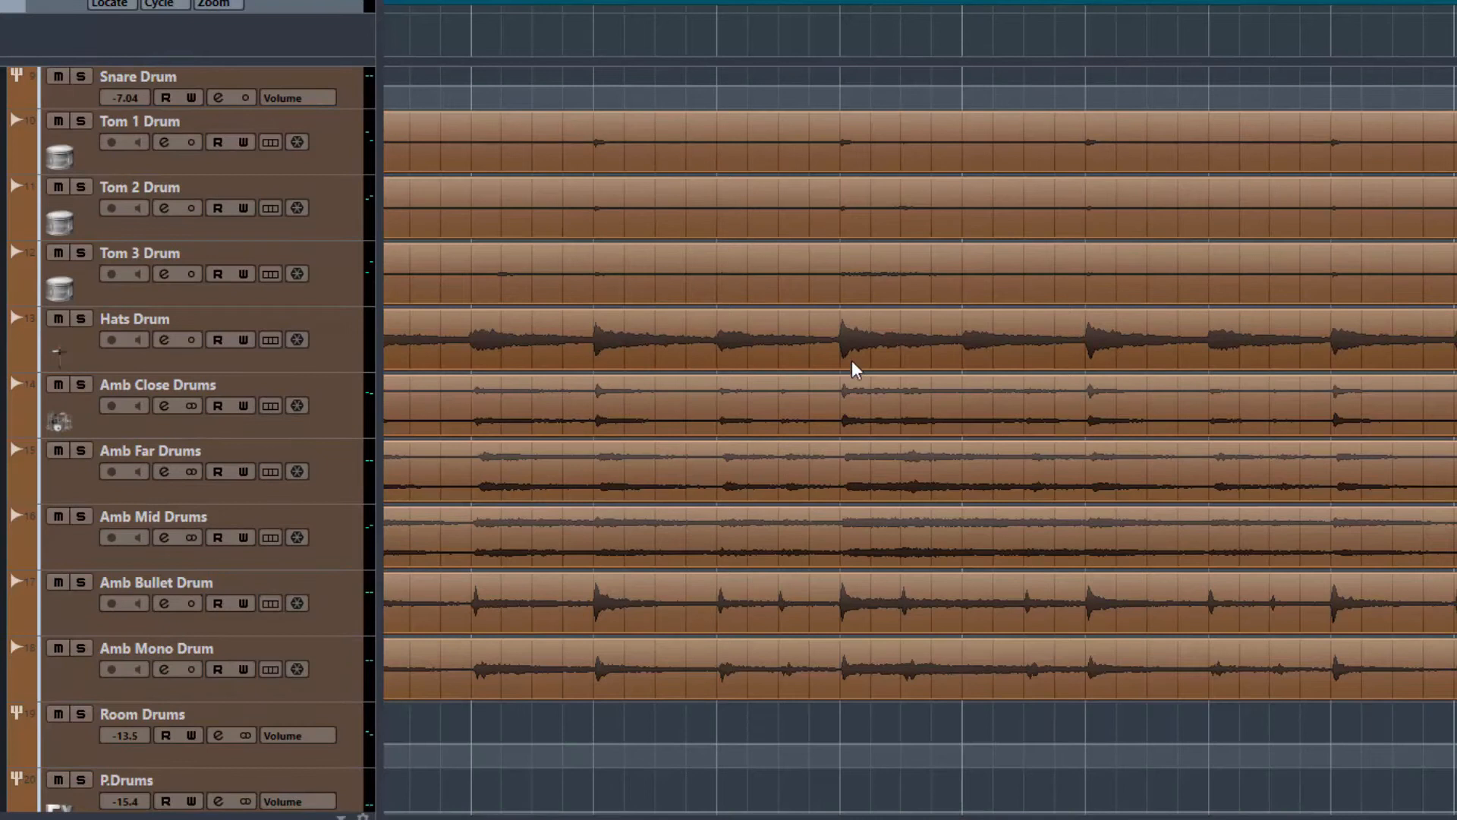
{"action": "scroll", "coordinate": [869, 448], "scroll_direction": "down", "scroll_amount": 8}
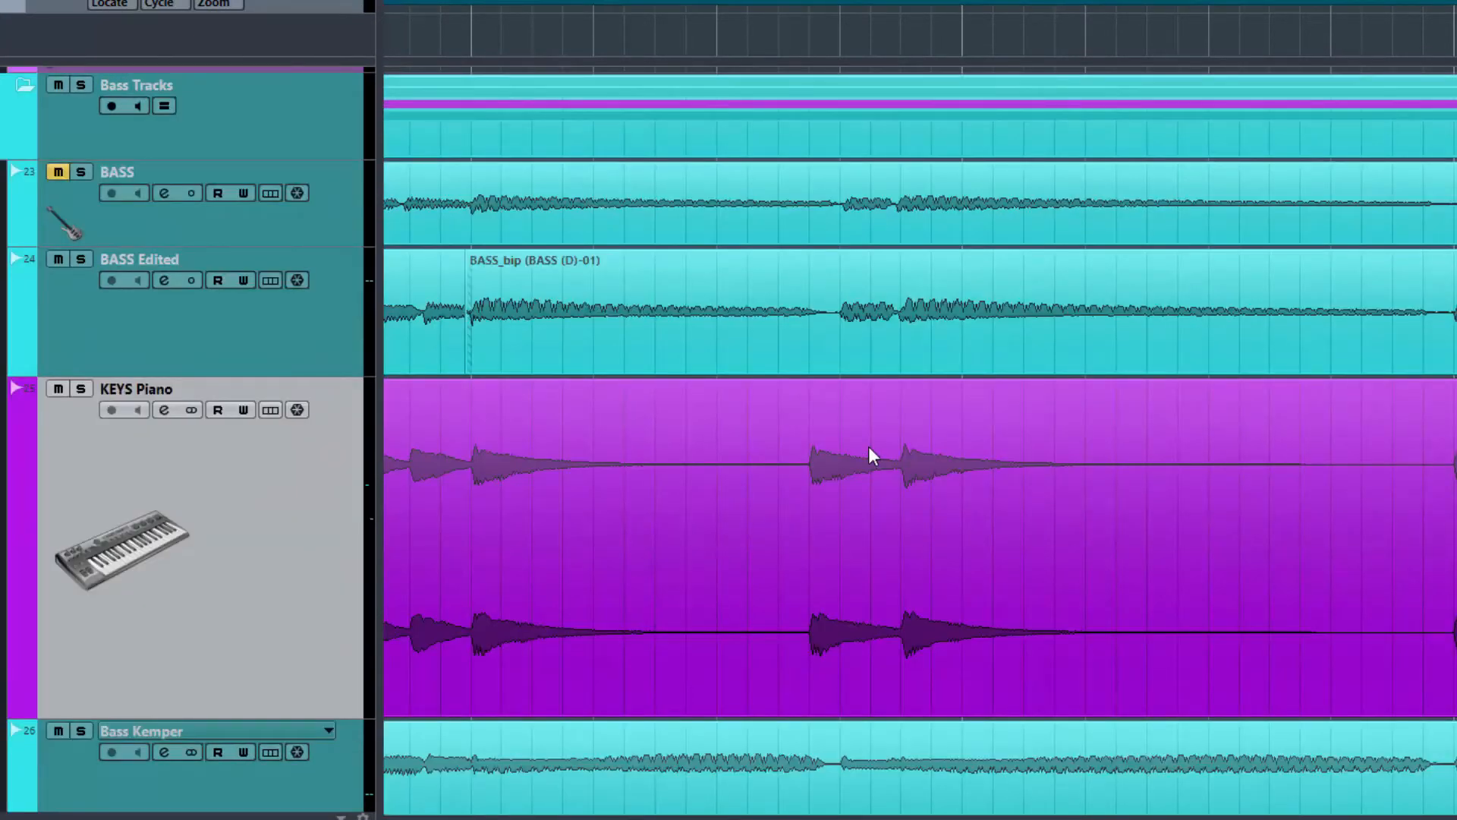
Play the passage and compare the piano chord onsets with the notes in the BASS Edited event.
{"action": "double_click", "coordinate": [407, 43]}
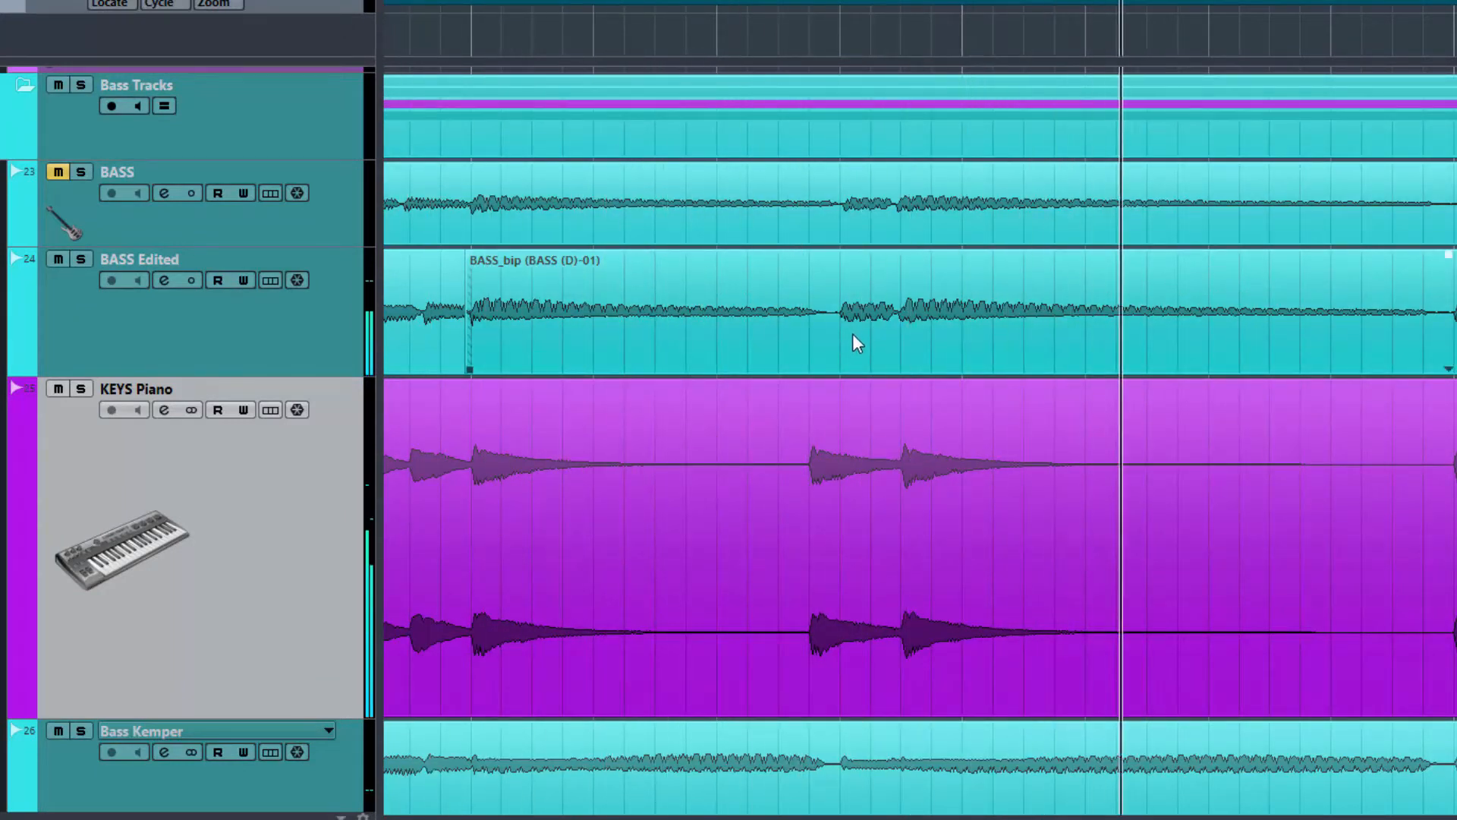
{"action": "key", "text": "space"}
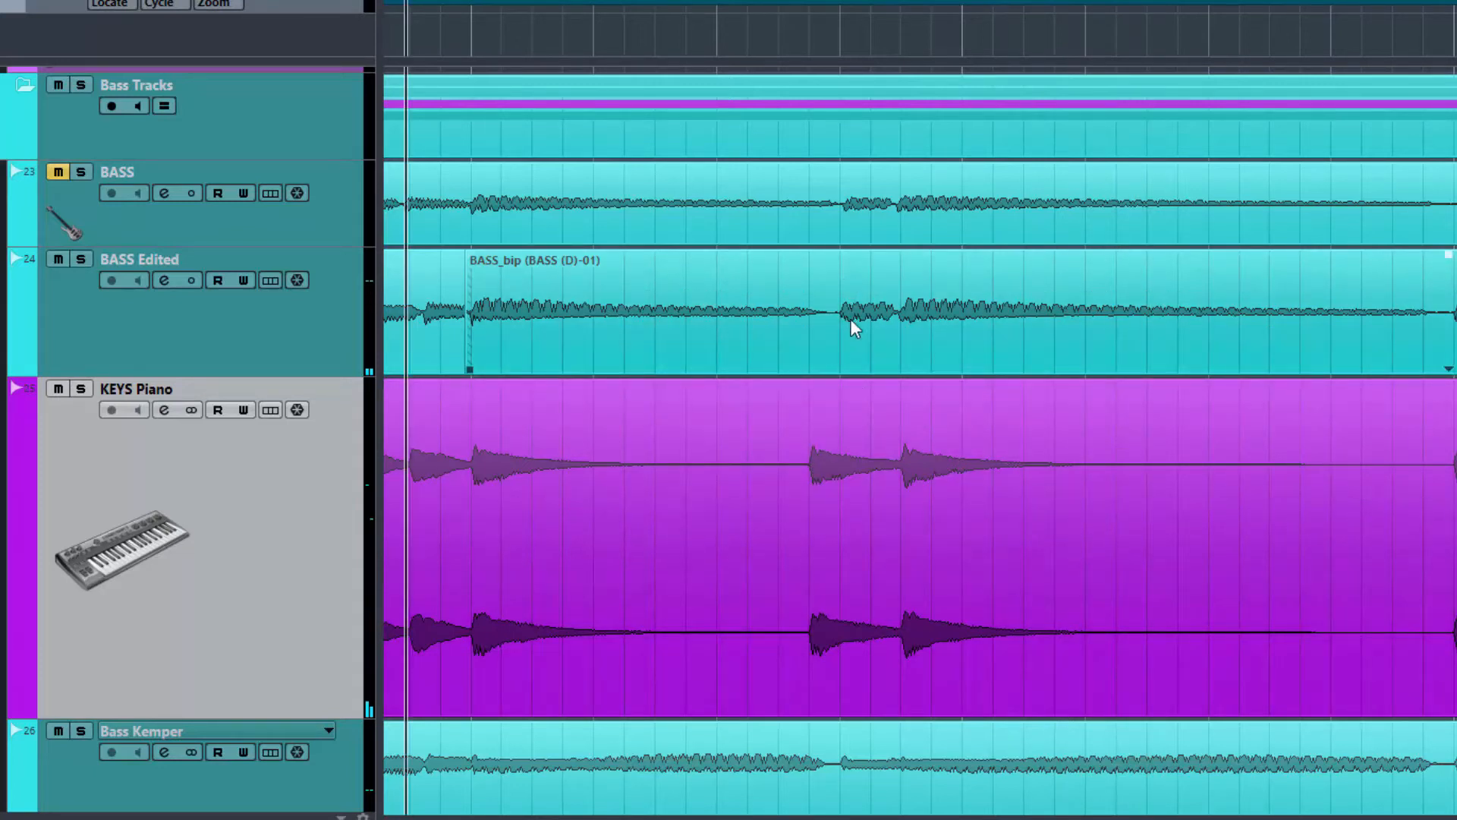
{"action": "left_click", "coordinate": [812, 471]}
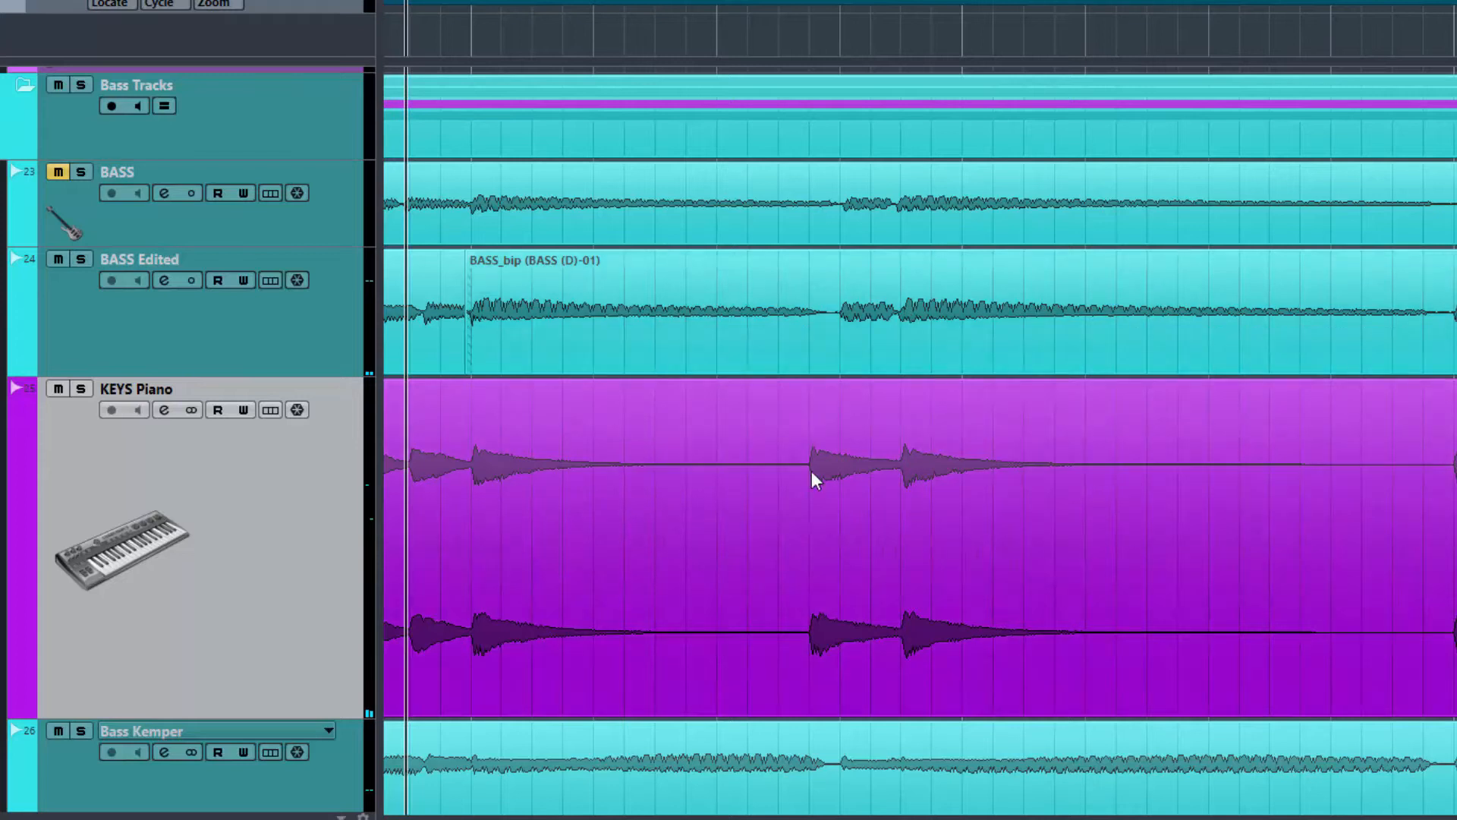
{"action": "left_click", "coordinate": [806, 327]}
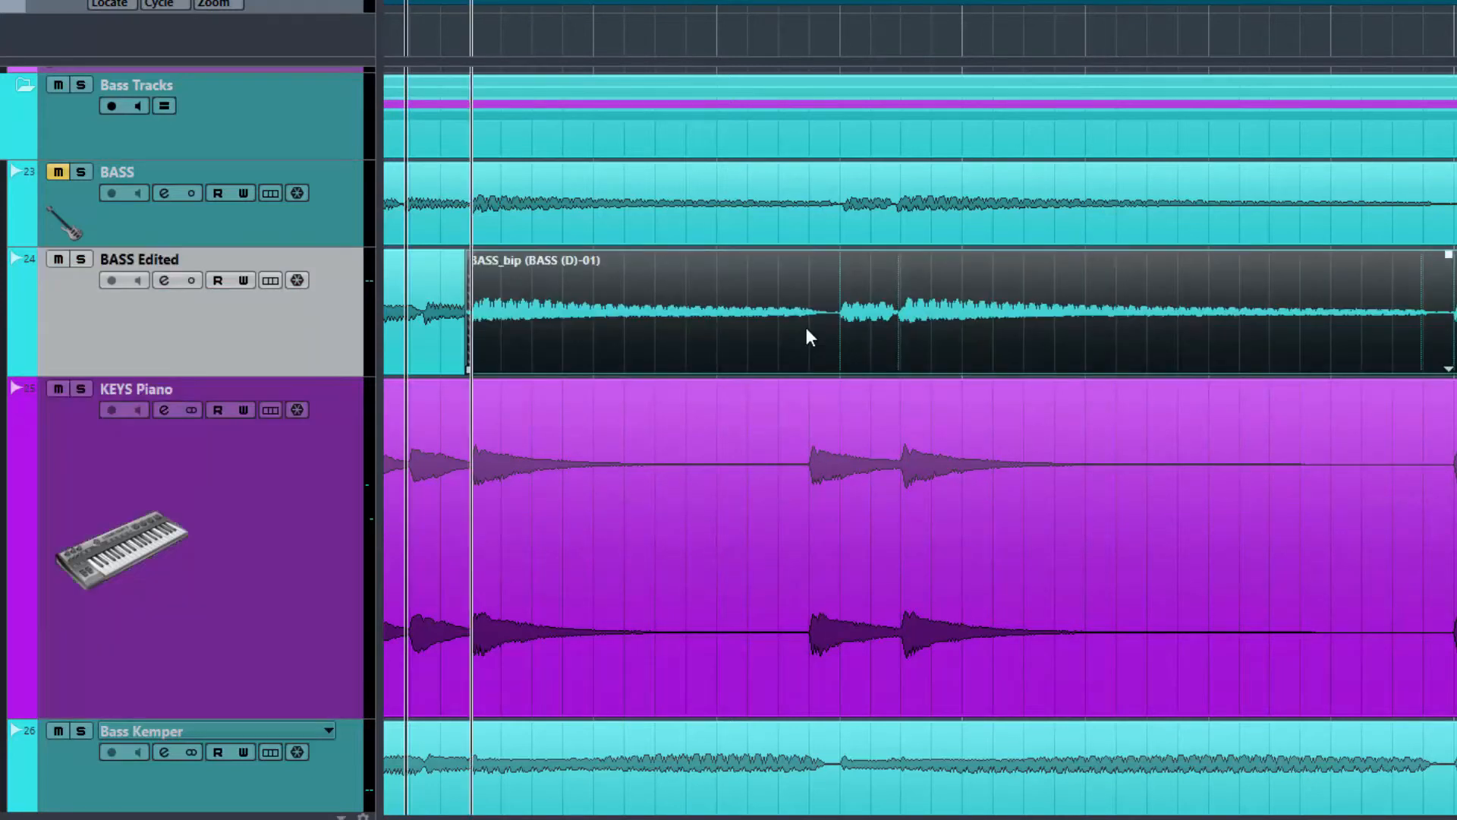
Split the Grand Piano_bip event one grid line before the early two-chord phrase and again before the following chord.
{"action": "left_click", "coordinate": [778, 484]}
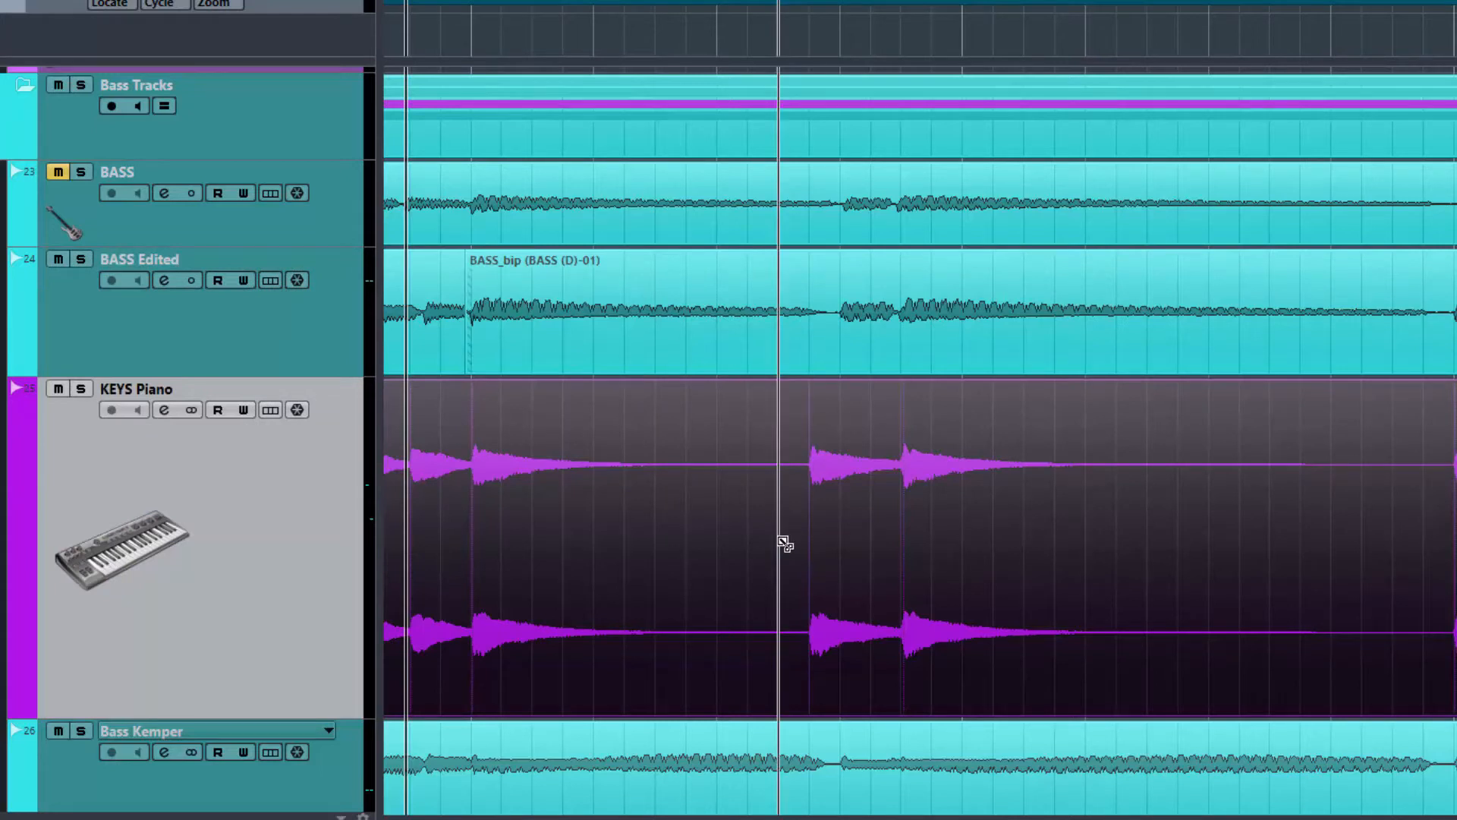
{"action": "left_click", "coordinate": [784, 543]}
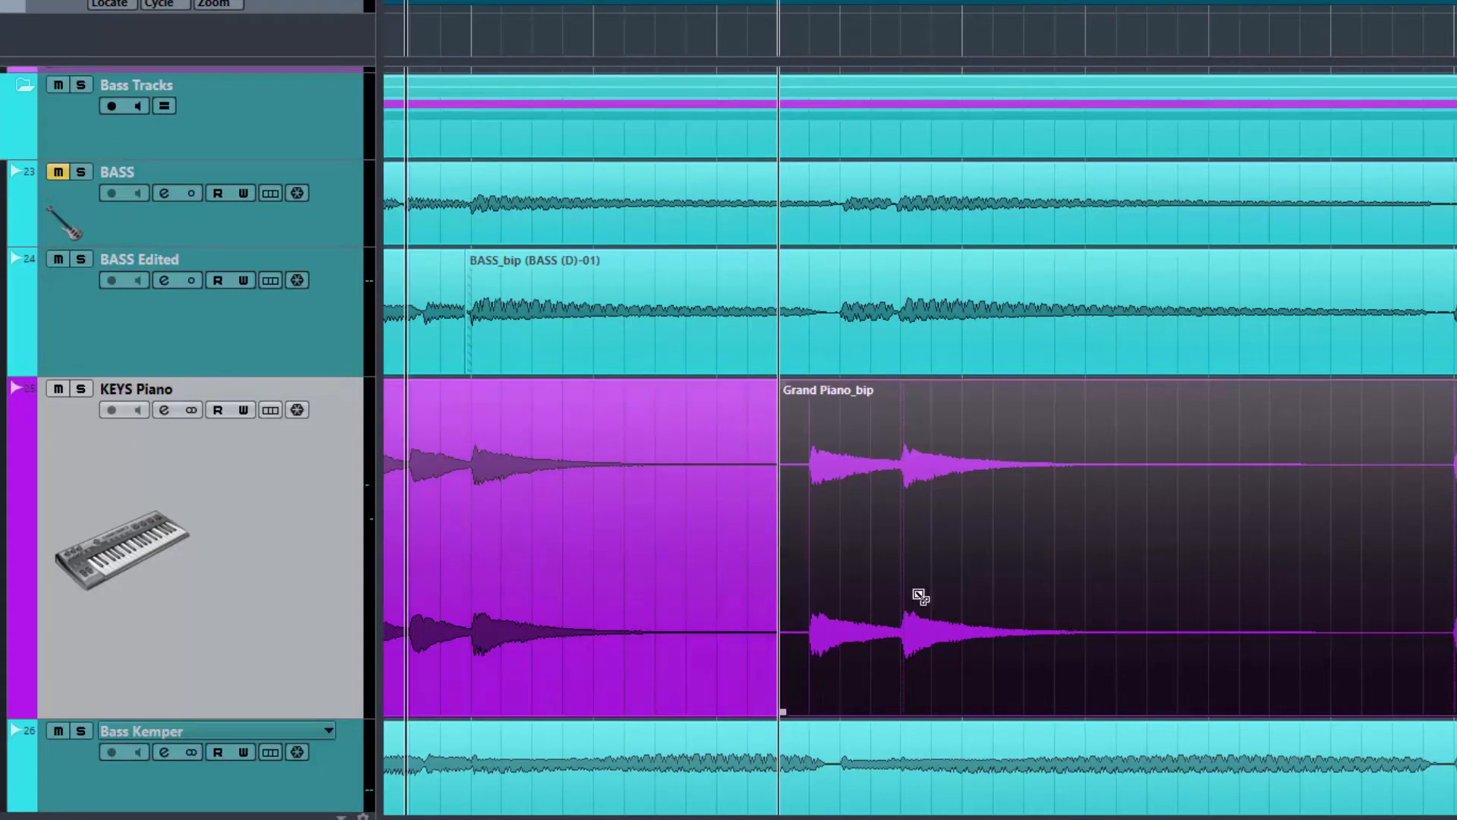
{"action": "left_click", "coordinate": [1424, 544]}
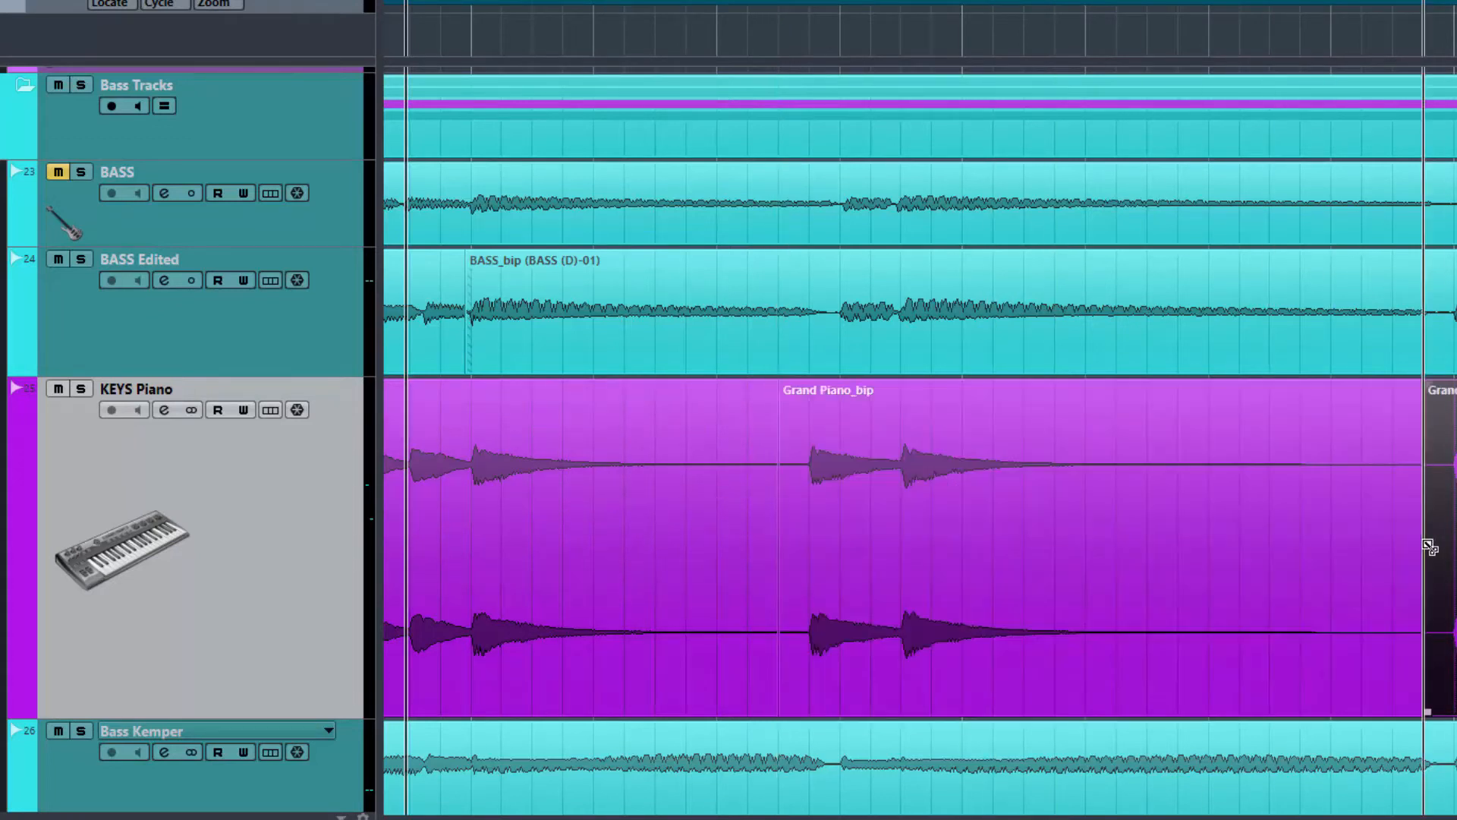
{"action": "key", "text": "1"}
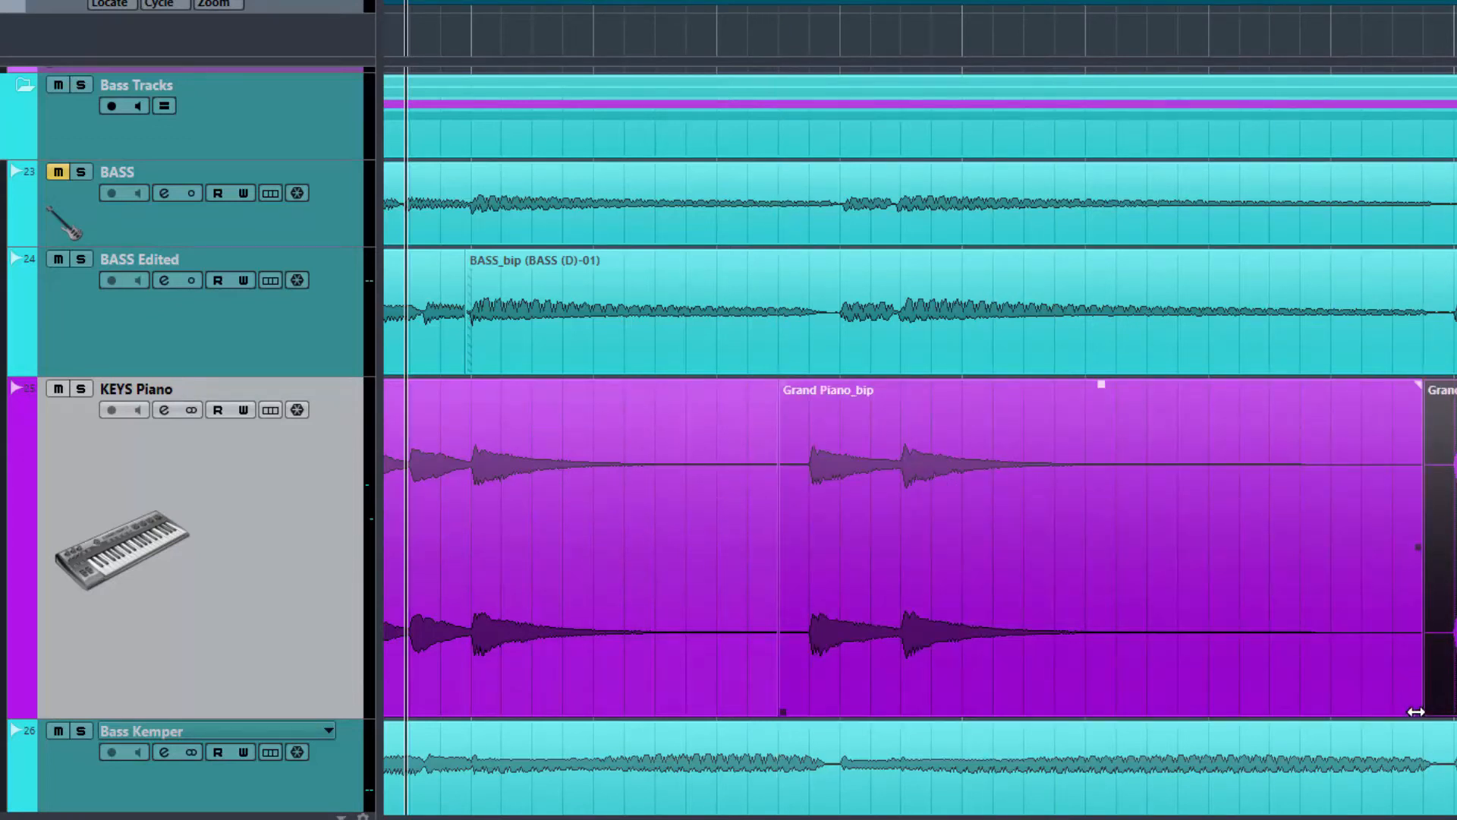
Shift the cut piano phrase one grid line later, fit the adjoining event edges together without gaps, and play the result.
{"action": "left_click_drag", "start_coordinate": [1398, 710], "coordinate": [1391, 710]}
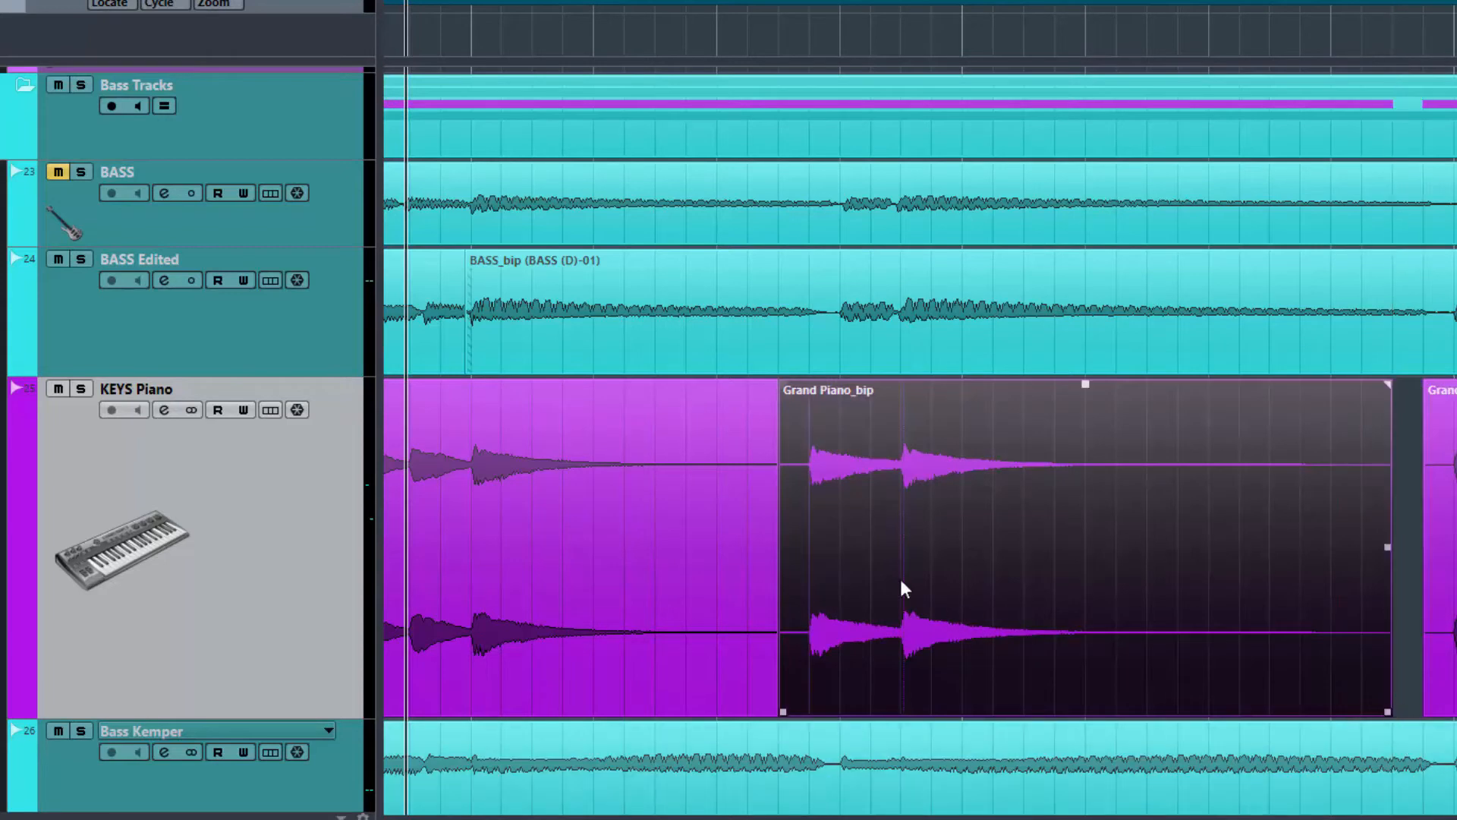
{"action": "left_click_drag", "start_coordinate": [815, 558], "coordinate": [859, 548]}
{"action": "left_click_drag", "start_coordinate": [783, 711], "coordinate": [800, 708]}
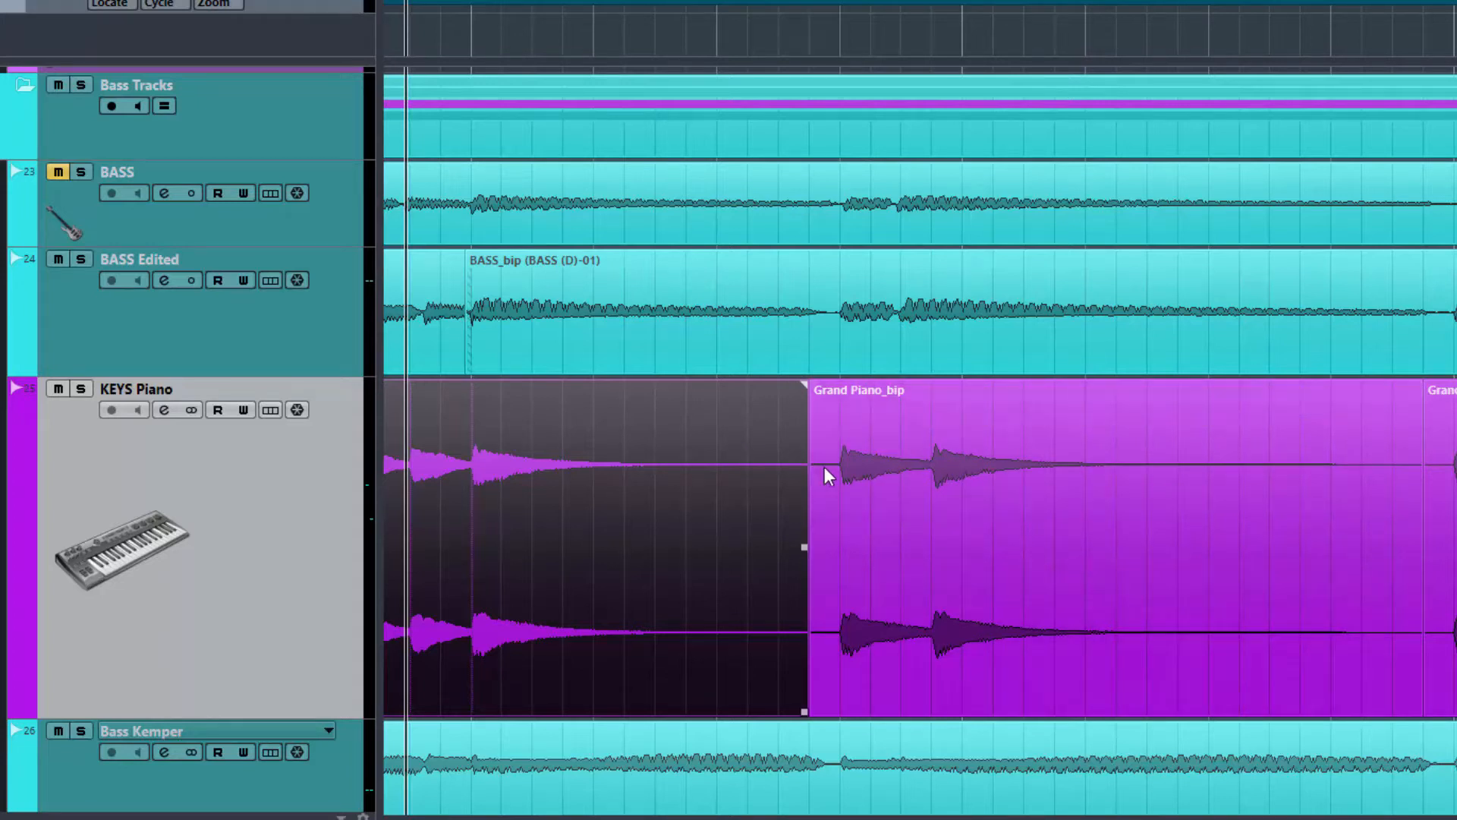
{"action": "key", "text": "space"}
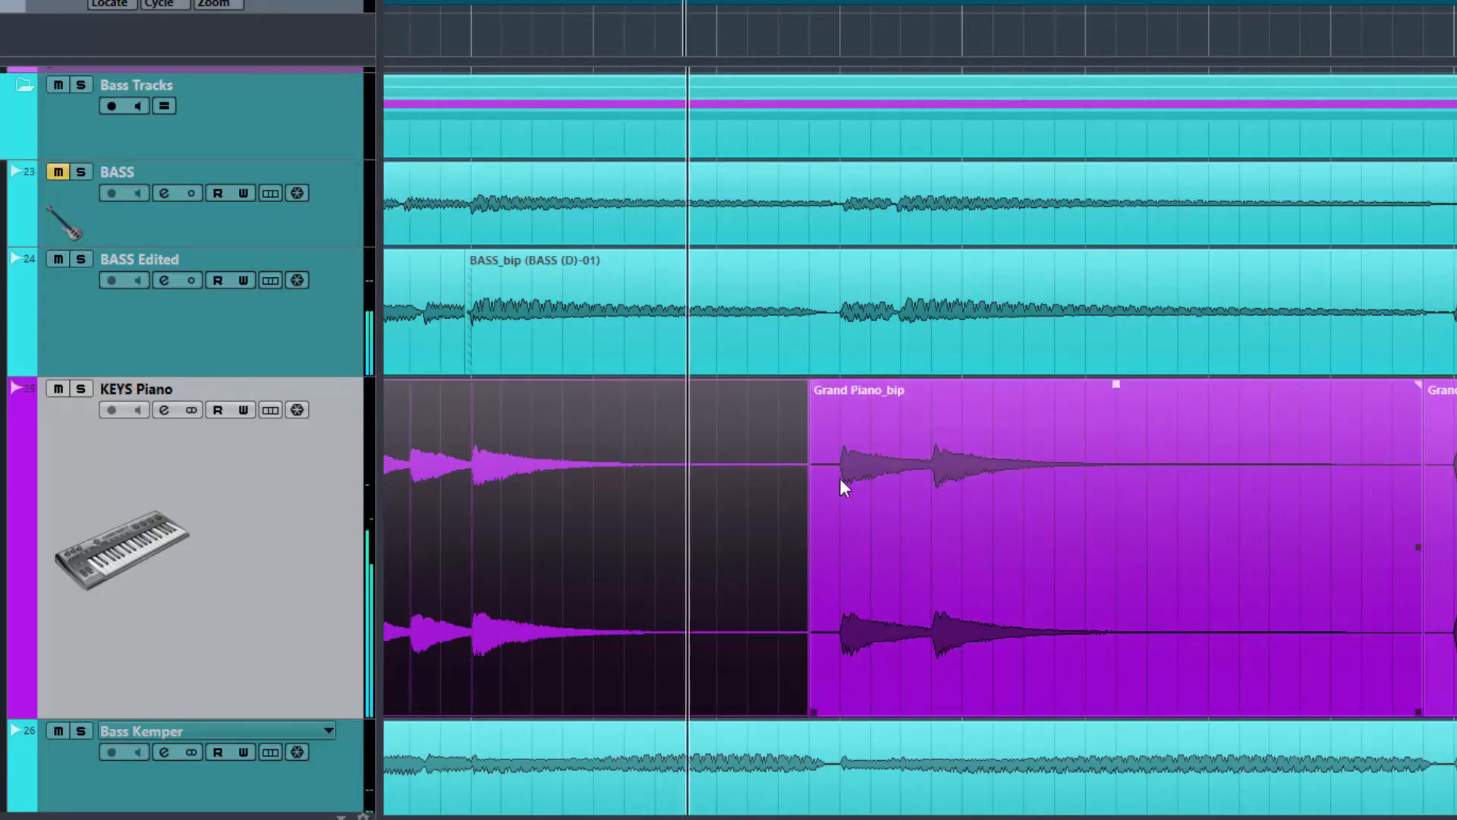
Split the piano phrase just before its second chord and shift that chord four grid lines earlier, onto the matching BASS Edited note.
{"action": "key", "text": "space"}
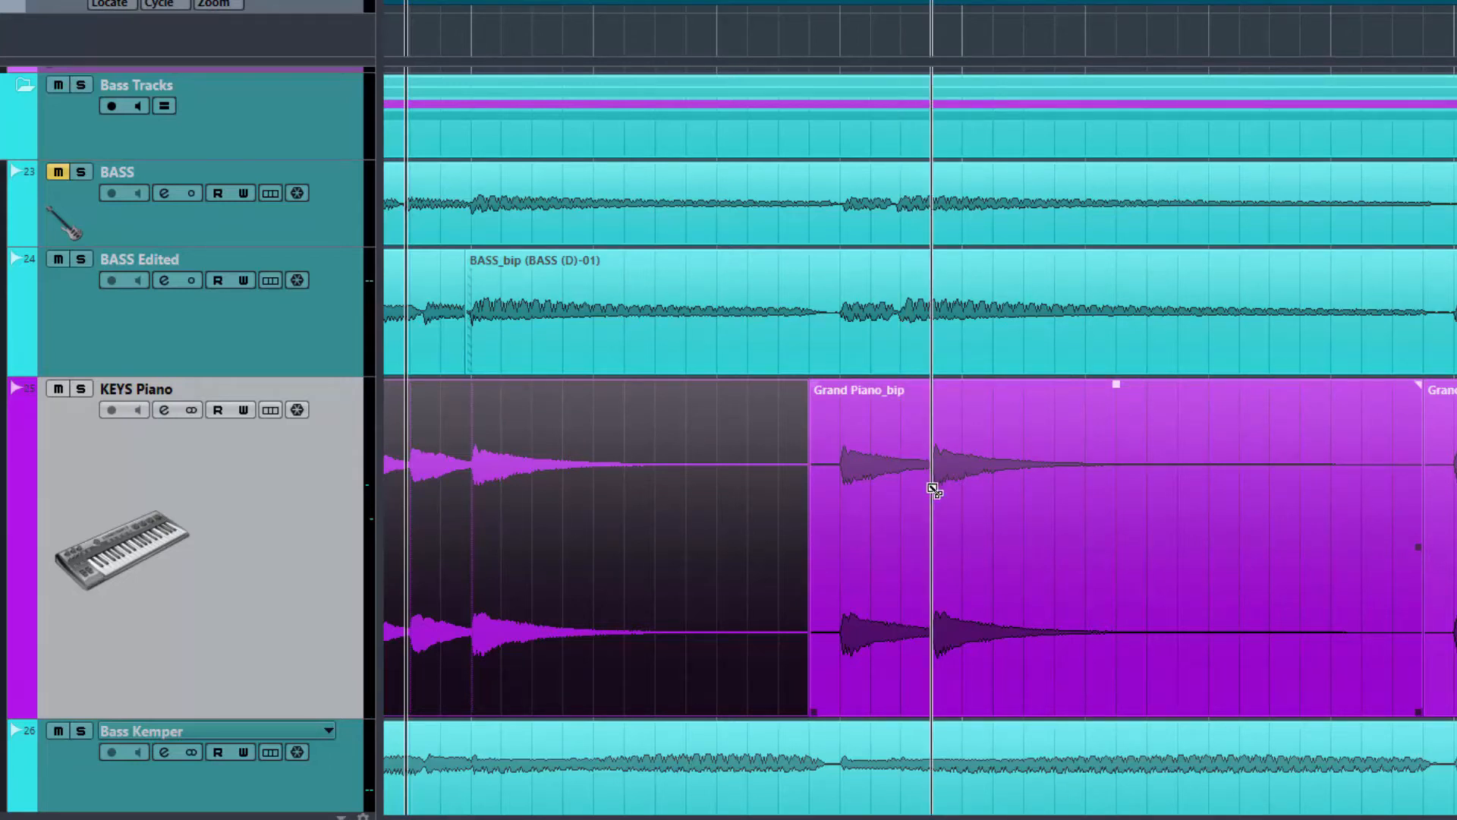
{"action": "scroll", "coordinate": [932, 489], "scroll_direction": "up", "scroll_amount": 3}
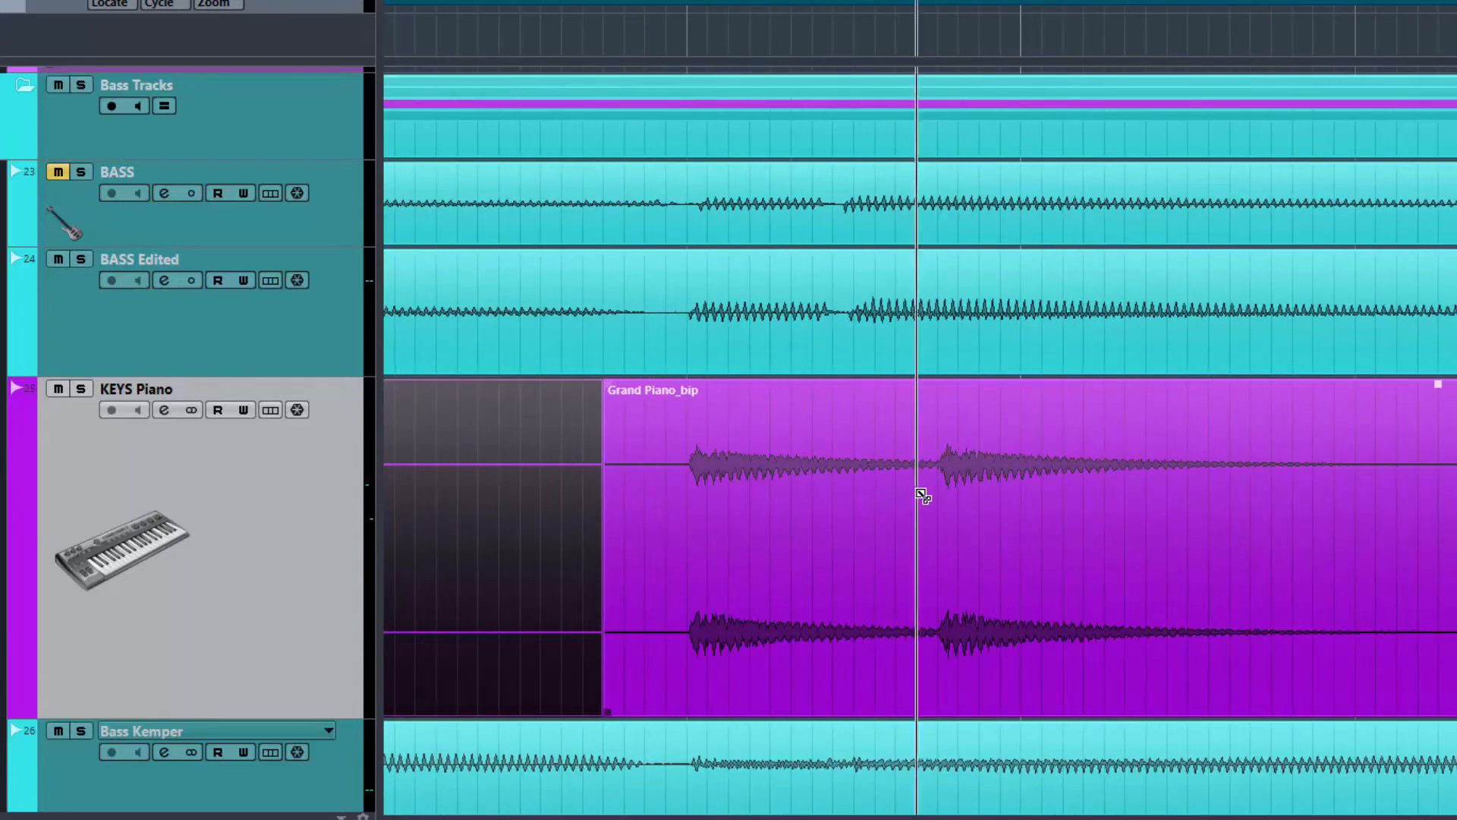
{"action": "left_click", "coordinate": [919, 502]}
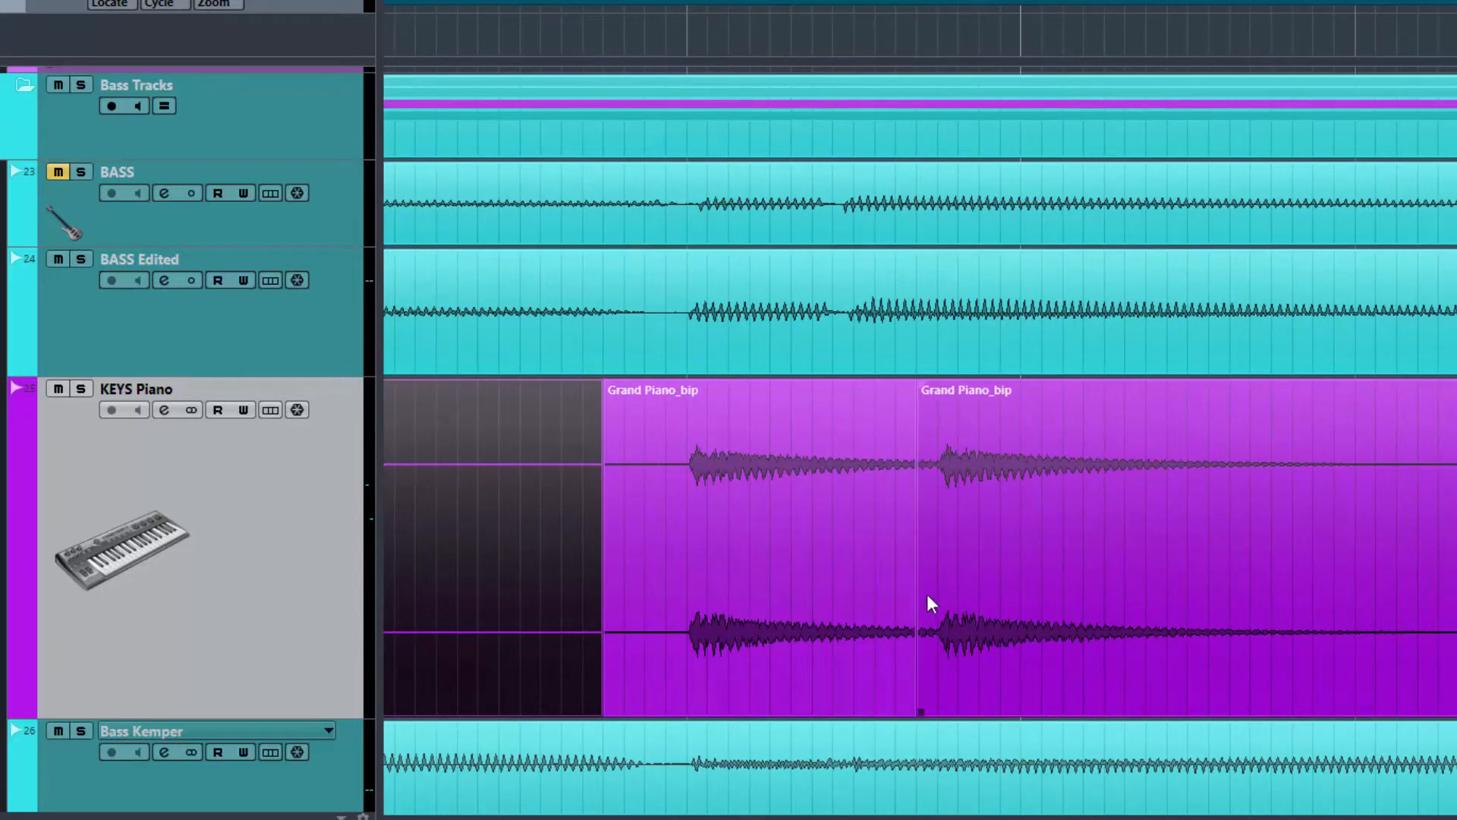
{"action": "left_click_drag", "start_coordinate": [964, 654], "coordinate": [883, 642]}
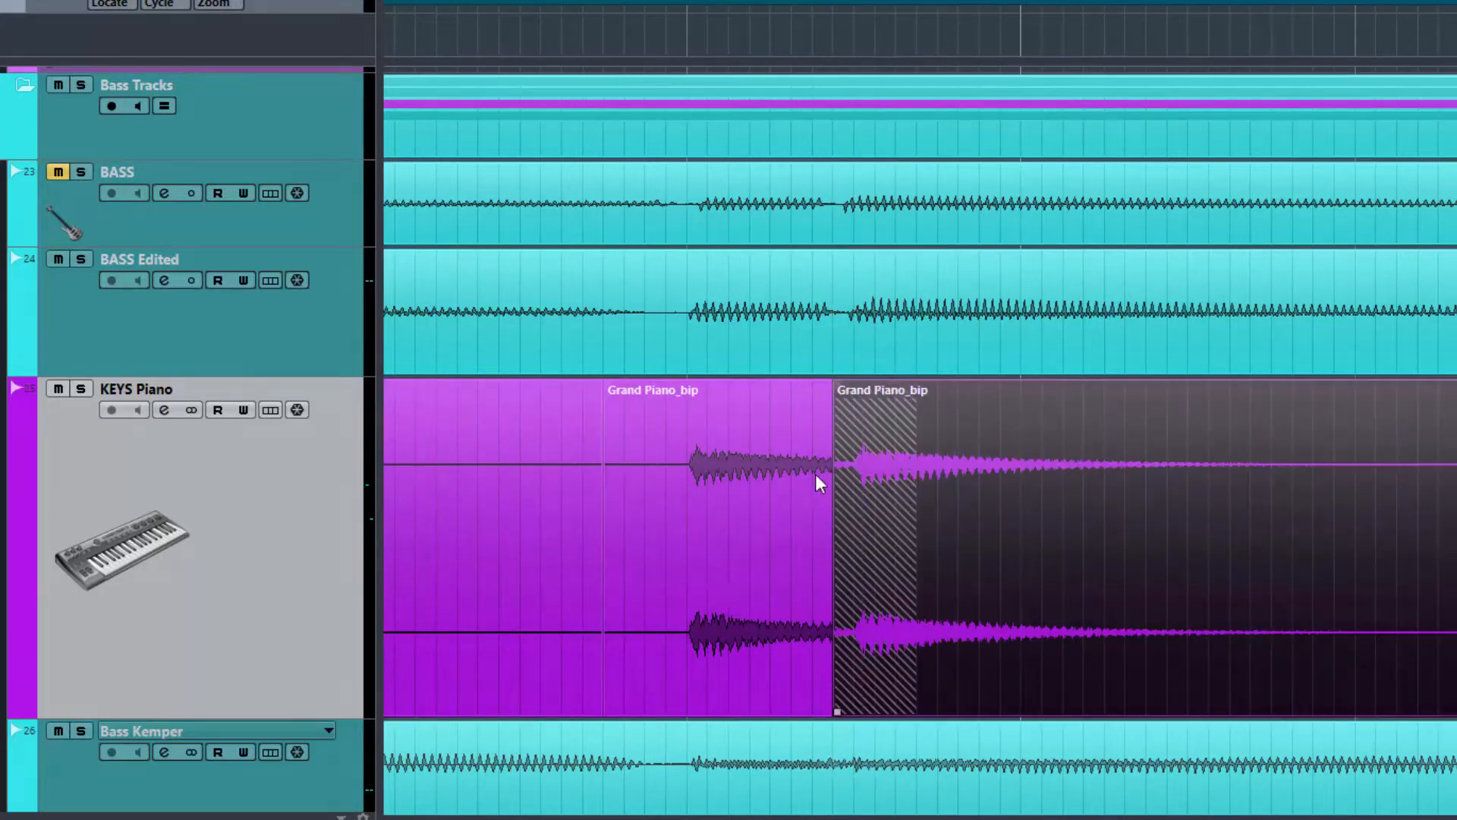
{"action": "scroll", "coordinate": [895, 622], "scroll_direction": "down", "scroll_amount": 3}
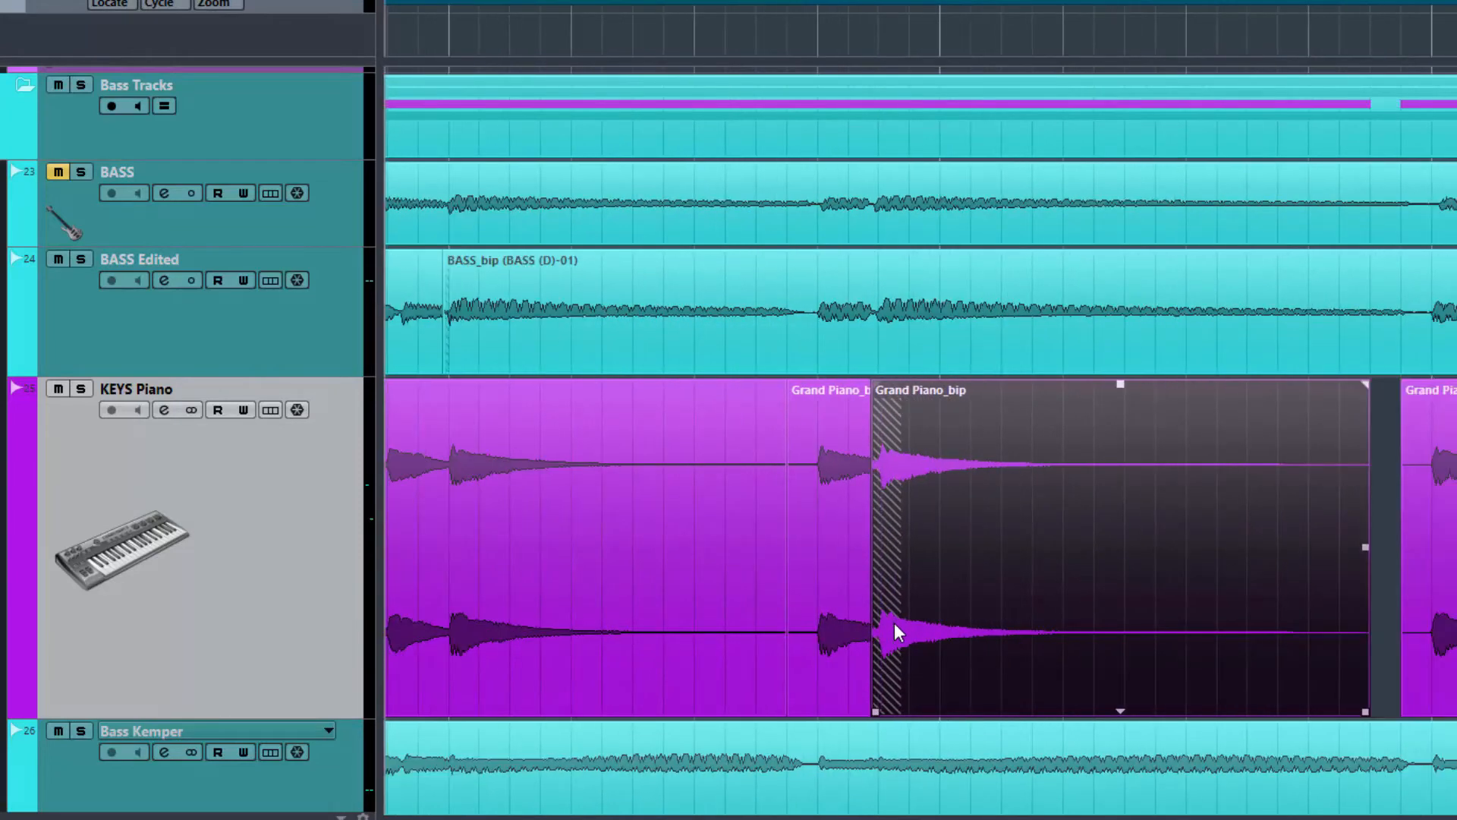
Play the retimed two-chord phrase, solo the KEYS Piano track, and listen to the join between the chords.
{"action": "key", "text": "space"}
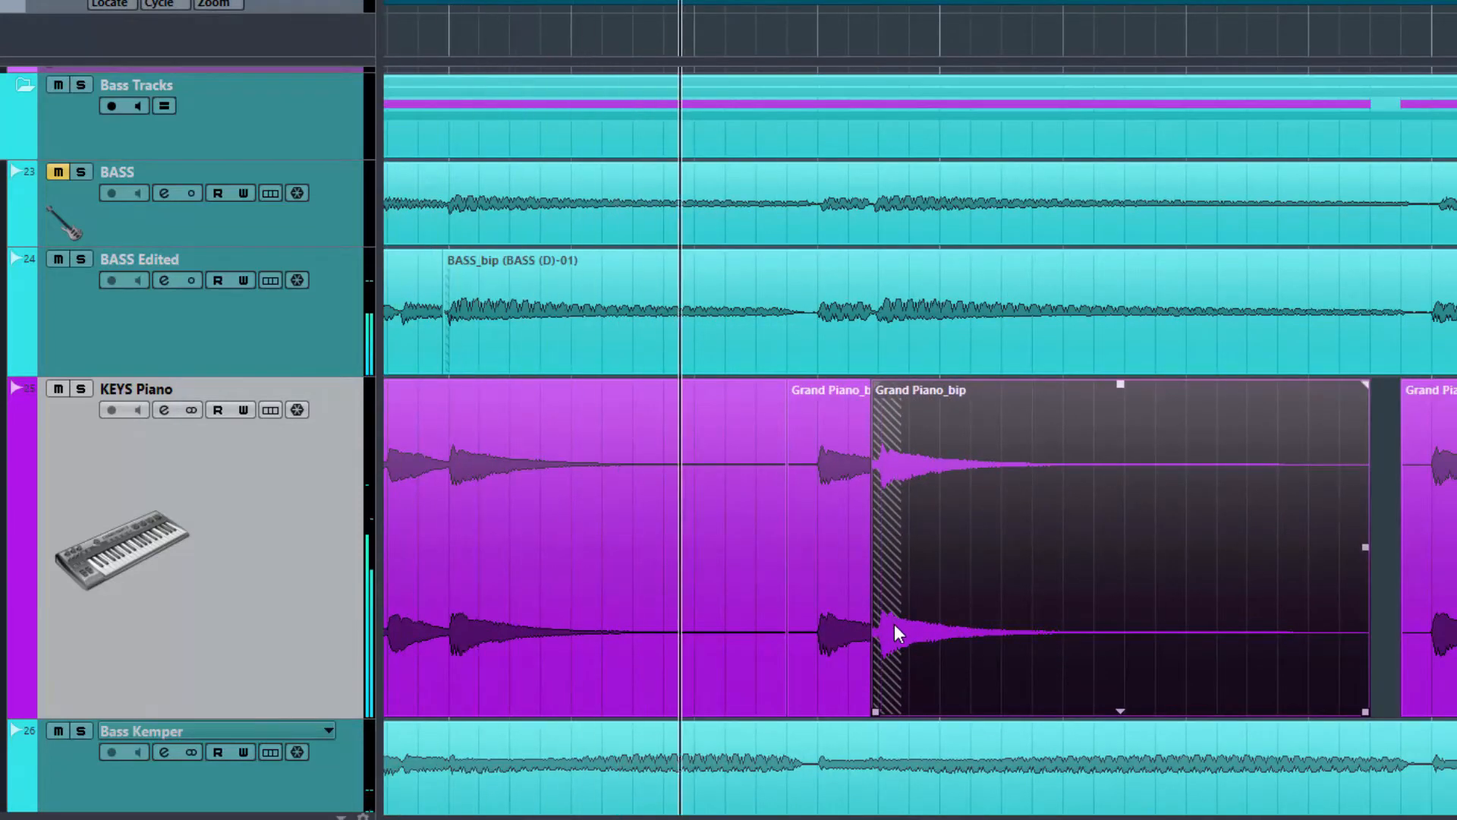
{"action": "key", "text": "space"}
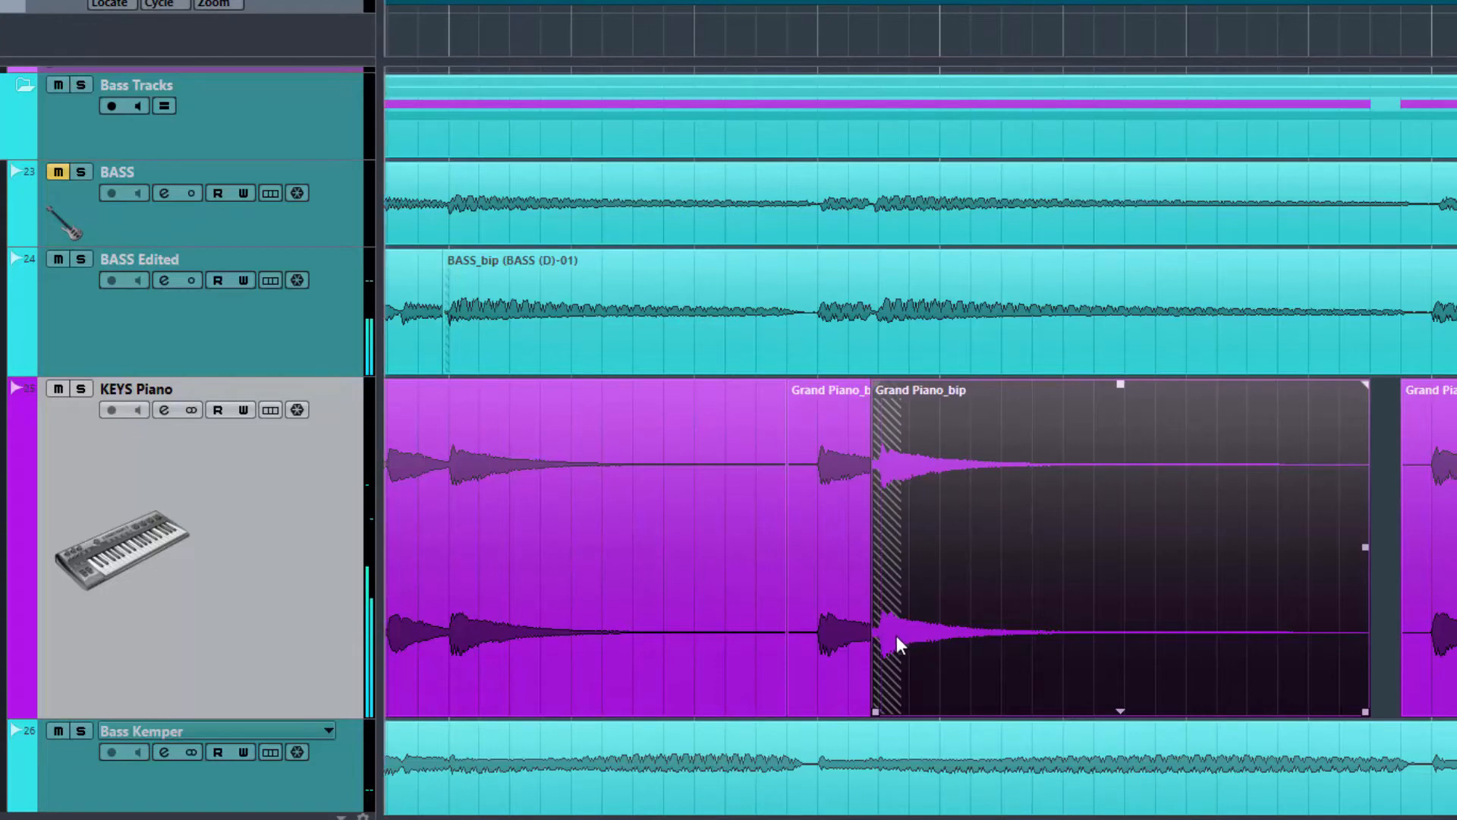
{"action": "left_click", "coordinate": [81, 389]}
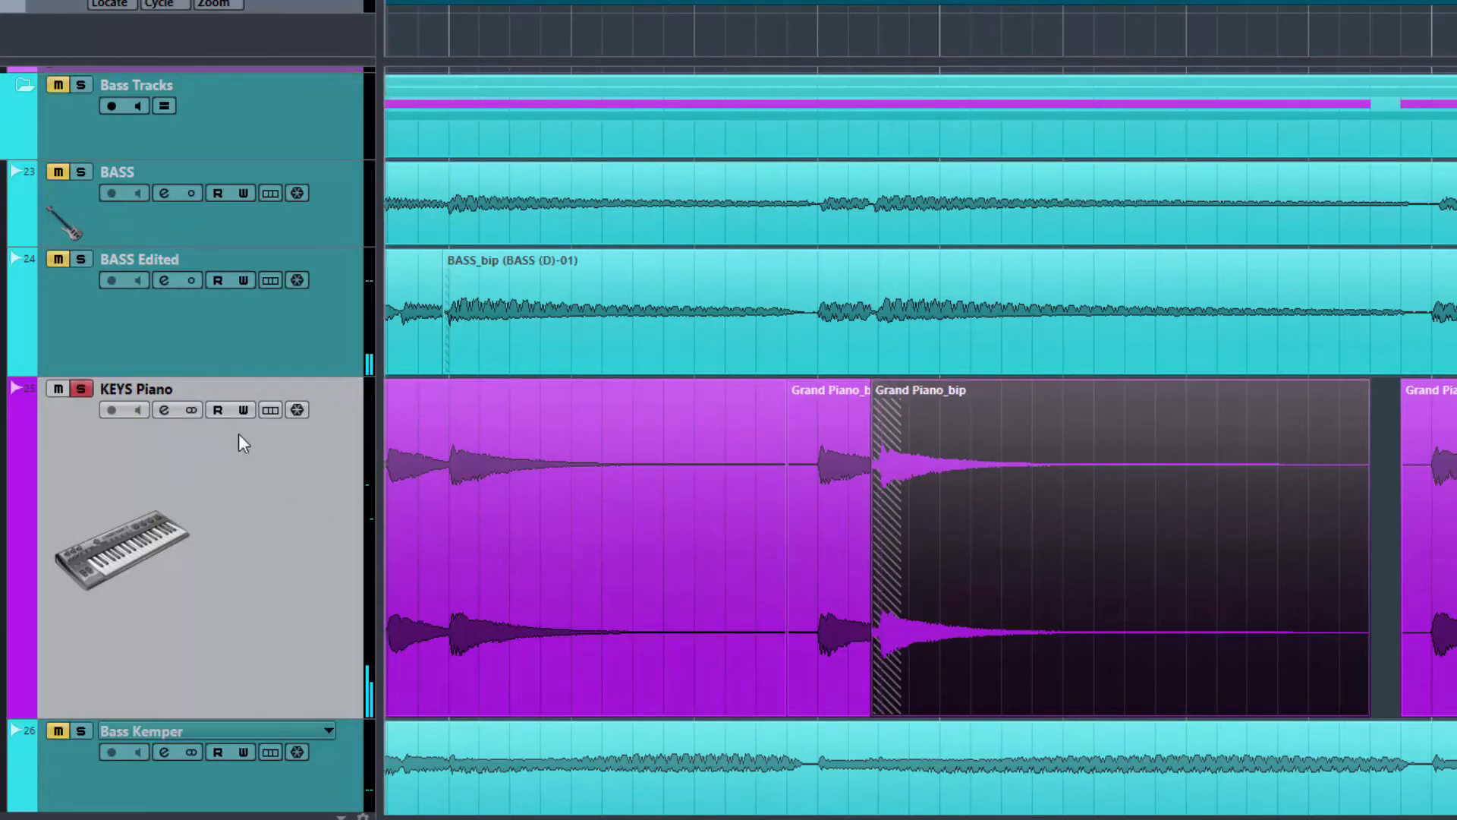
{"action": "left_click", "coordinate": [447, 529]}
{"action": "key", "text": "space"}
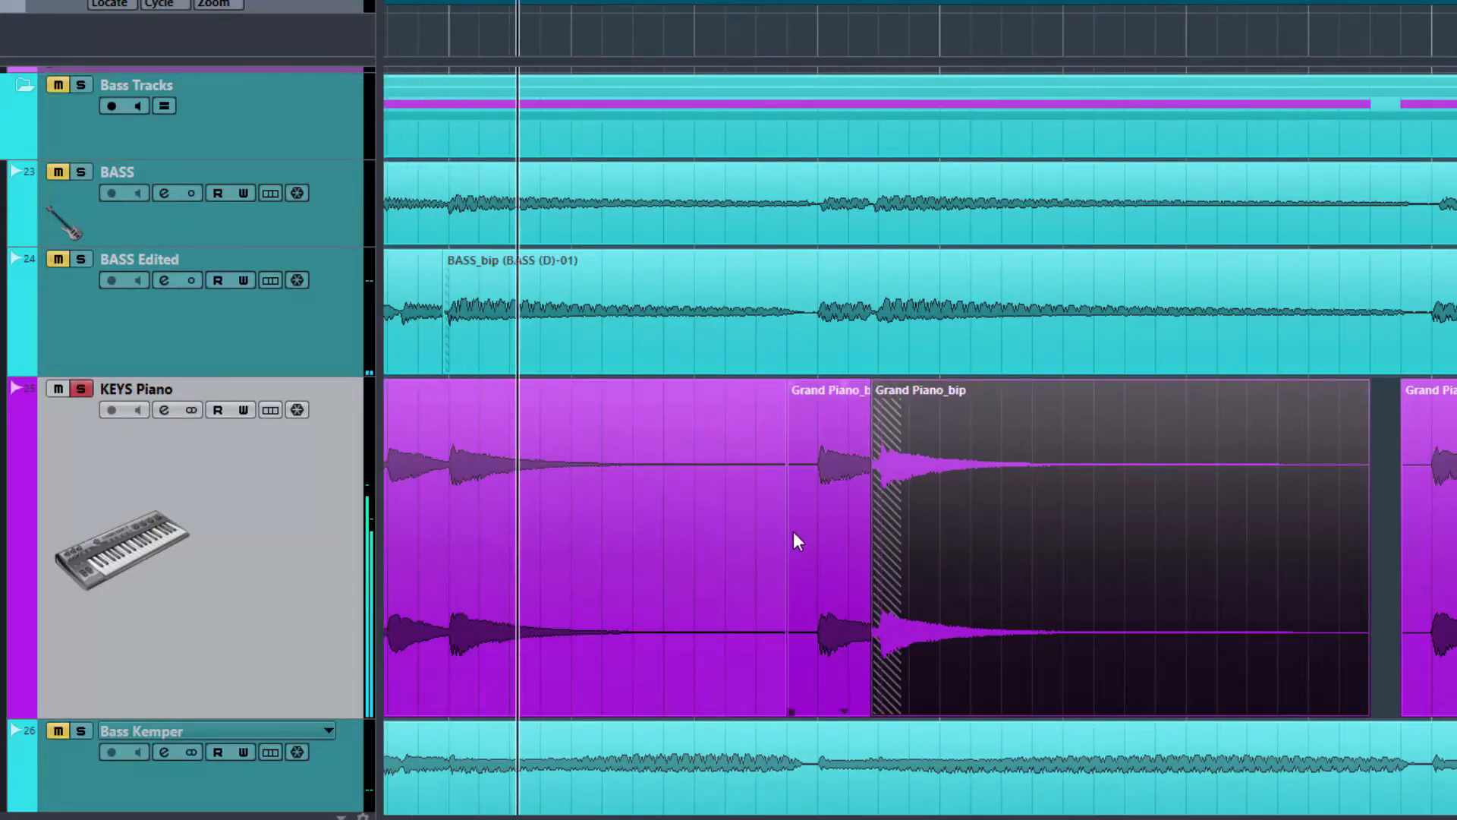
{"action": "left_click", "coordinate": [876, 577]}
{"action": "key", "text": "space"}
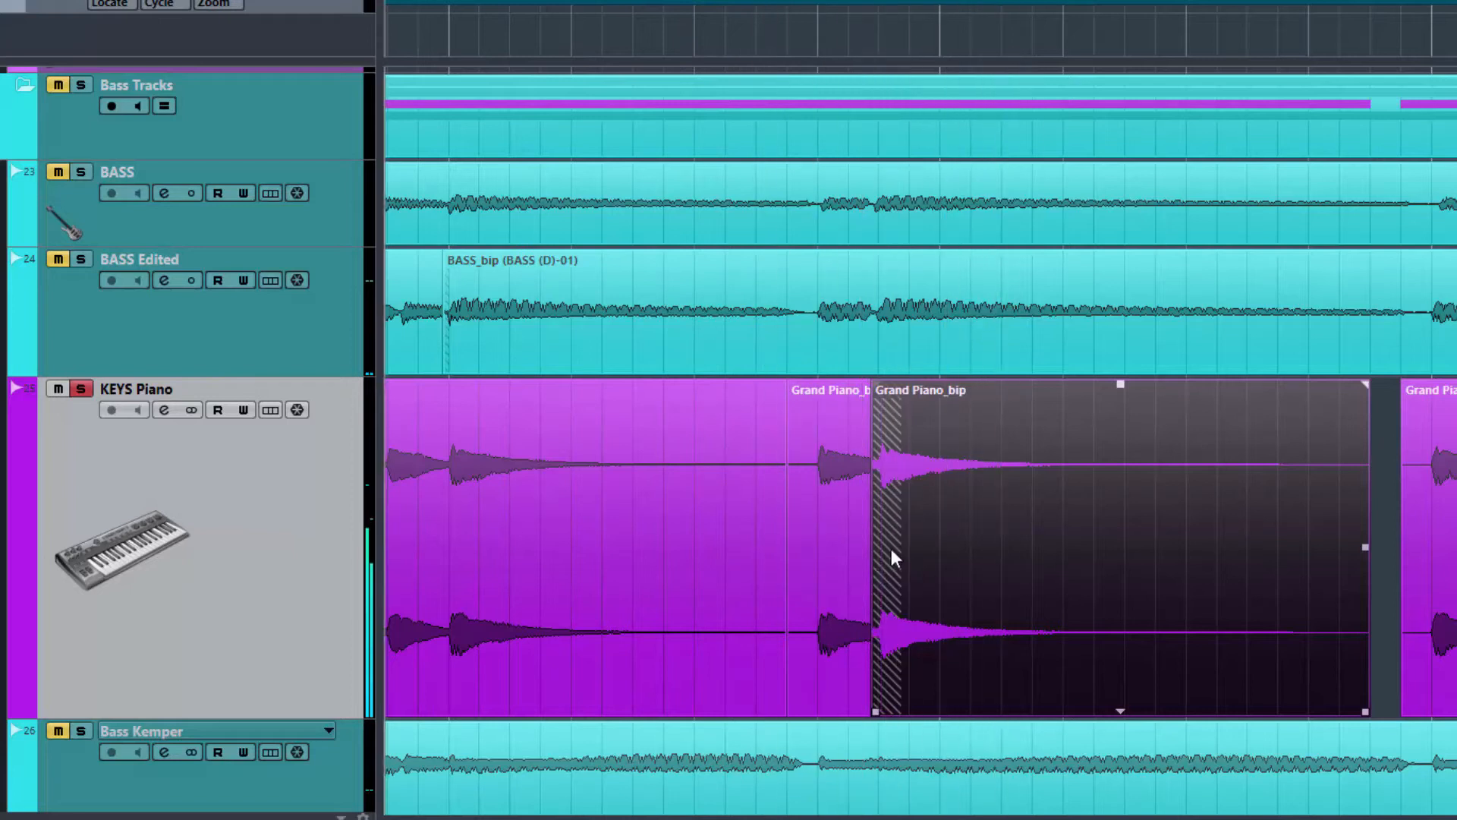
Select both overlapping Grand Piano_bip events and trim their edges to a short overlap just before the second chord.
{"action": "scroll", "coordinate": [891, 548], "scroll_direction": "up", "scroll_amount": 4}
{"action": "scroll", "coordinate": [892, 548], "scroll_direction": "up", "scroll_amount": 2}
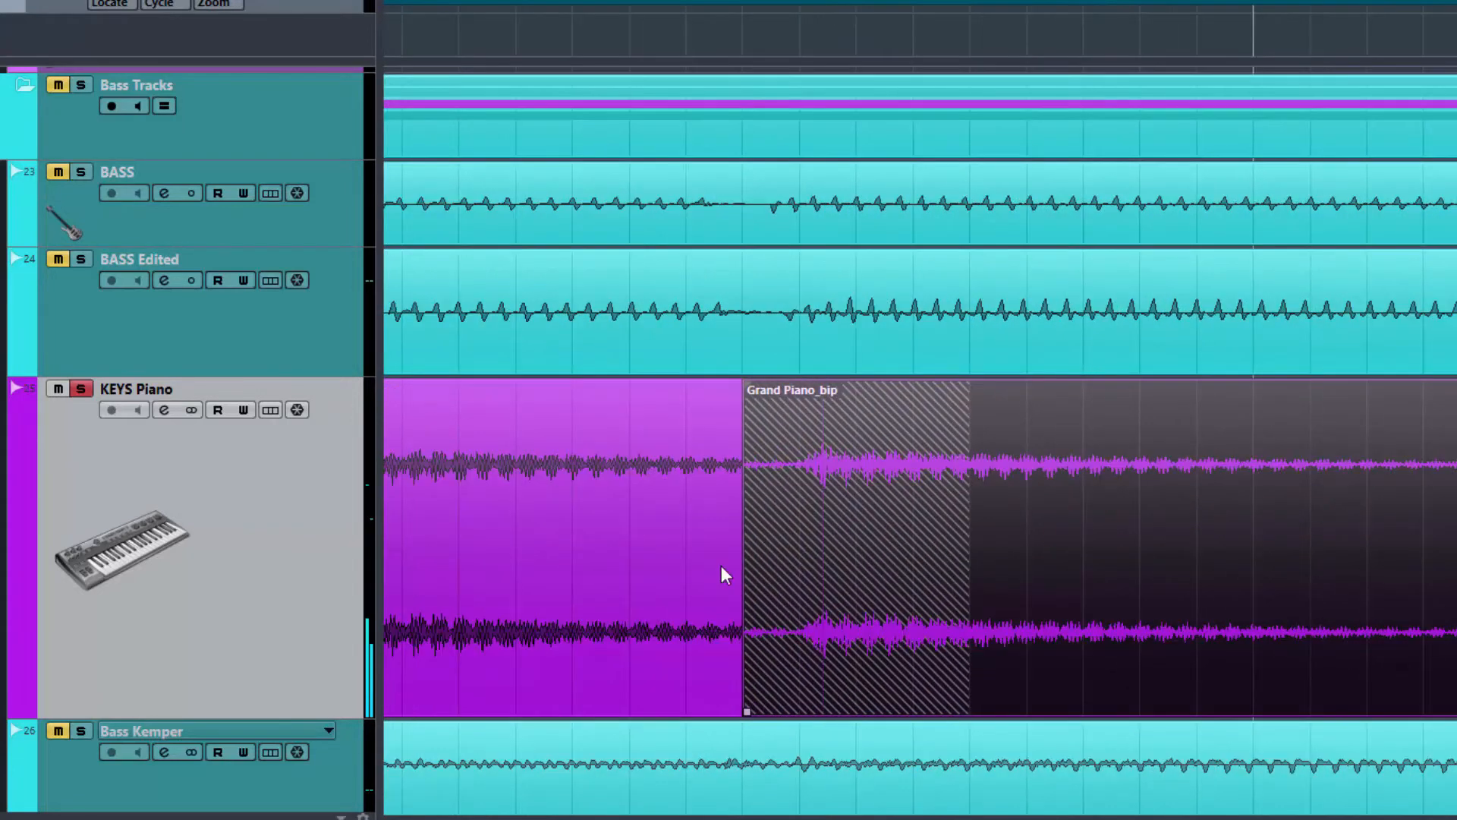
{"action": "left_click", "coordinate": [691, 608]}
{"action": "left_click", "coordinate": [753, 600]}
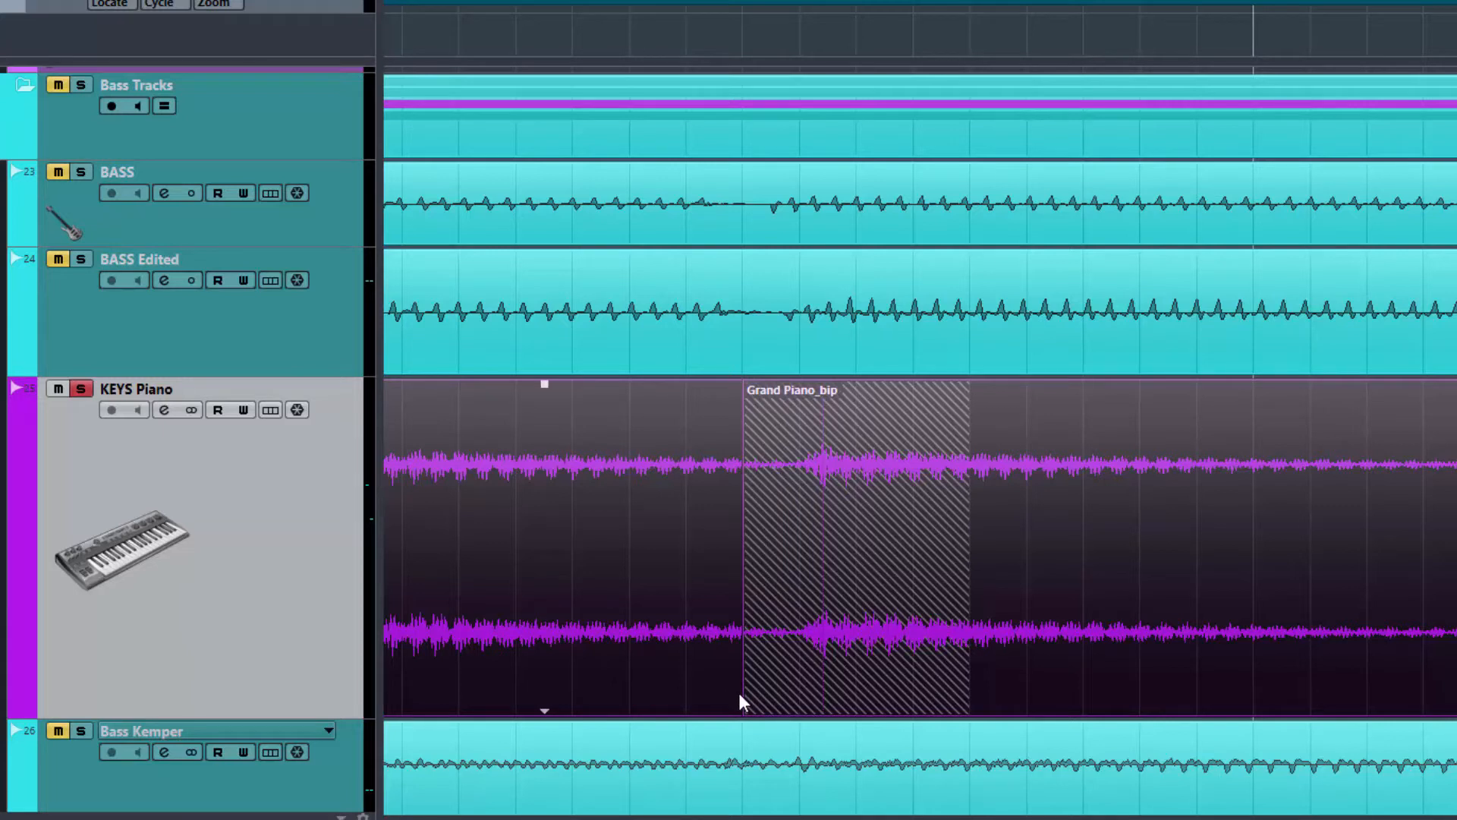
{"action": "left_click_drag", "start_coordinate": [743, 710], "coordinate": [1027, 665]}
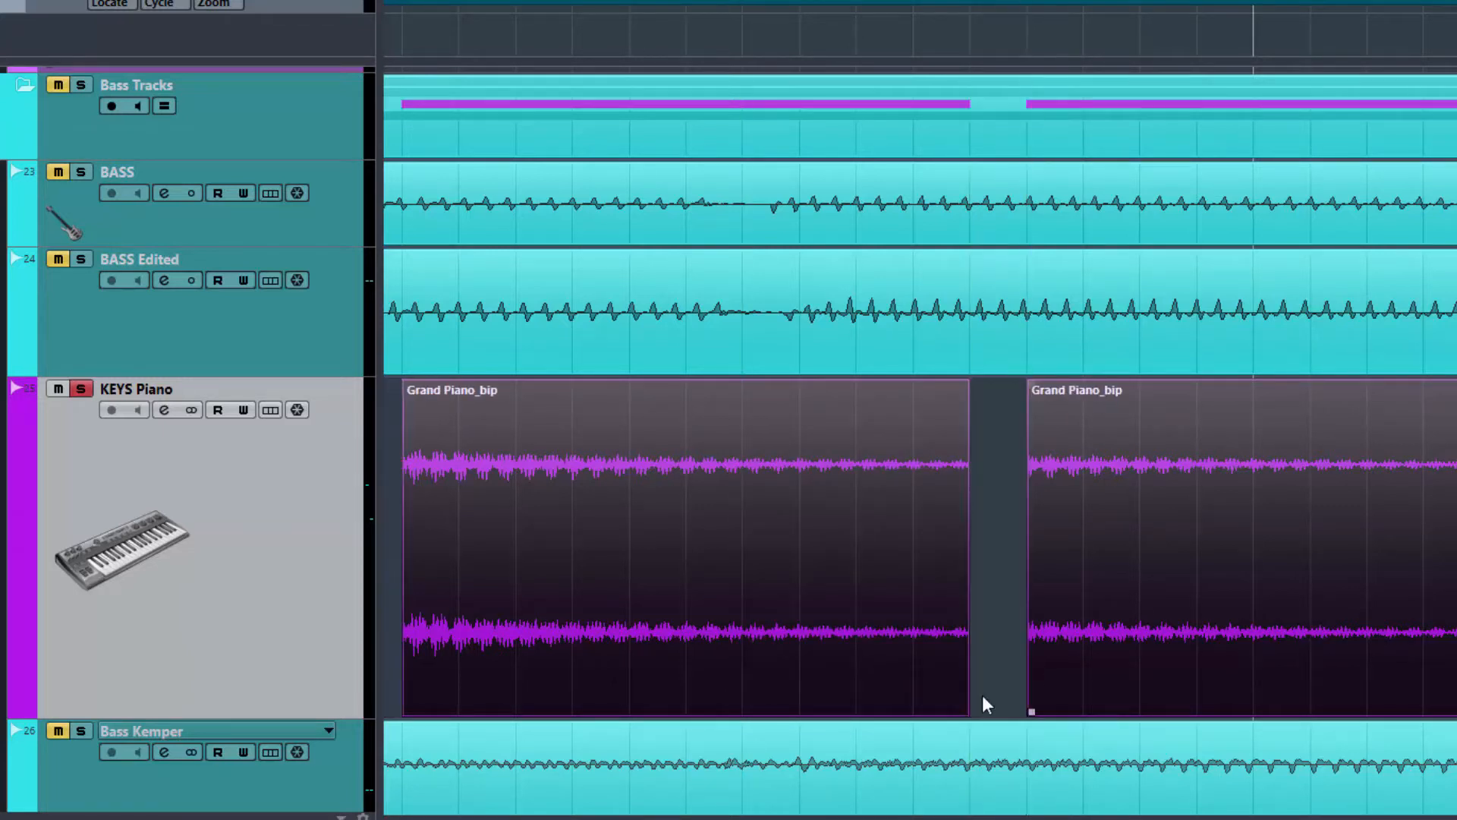
{"action": "left_click_drag", "start_coordinate": [963, 709], "coordinate": [743, 684]}
{"action": "mouse_move", "coordinate": [1033, 710]}
{"action": "left_mouse_down"}
{"action": "mouse_move", "coordinate": [768, 680]}
{"action": "mouse_move", "coordinate": [758, 706]}
{"action": "mouse_move", "coordinate": [772, 708]}
{"action": "left_mouse_up"}
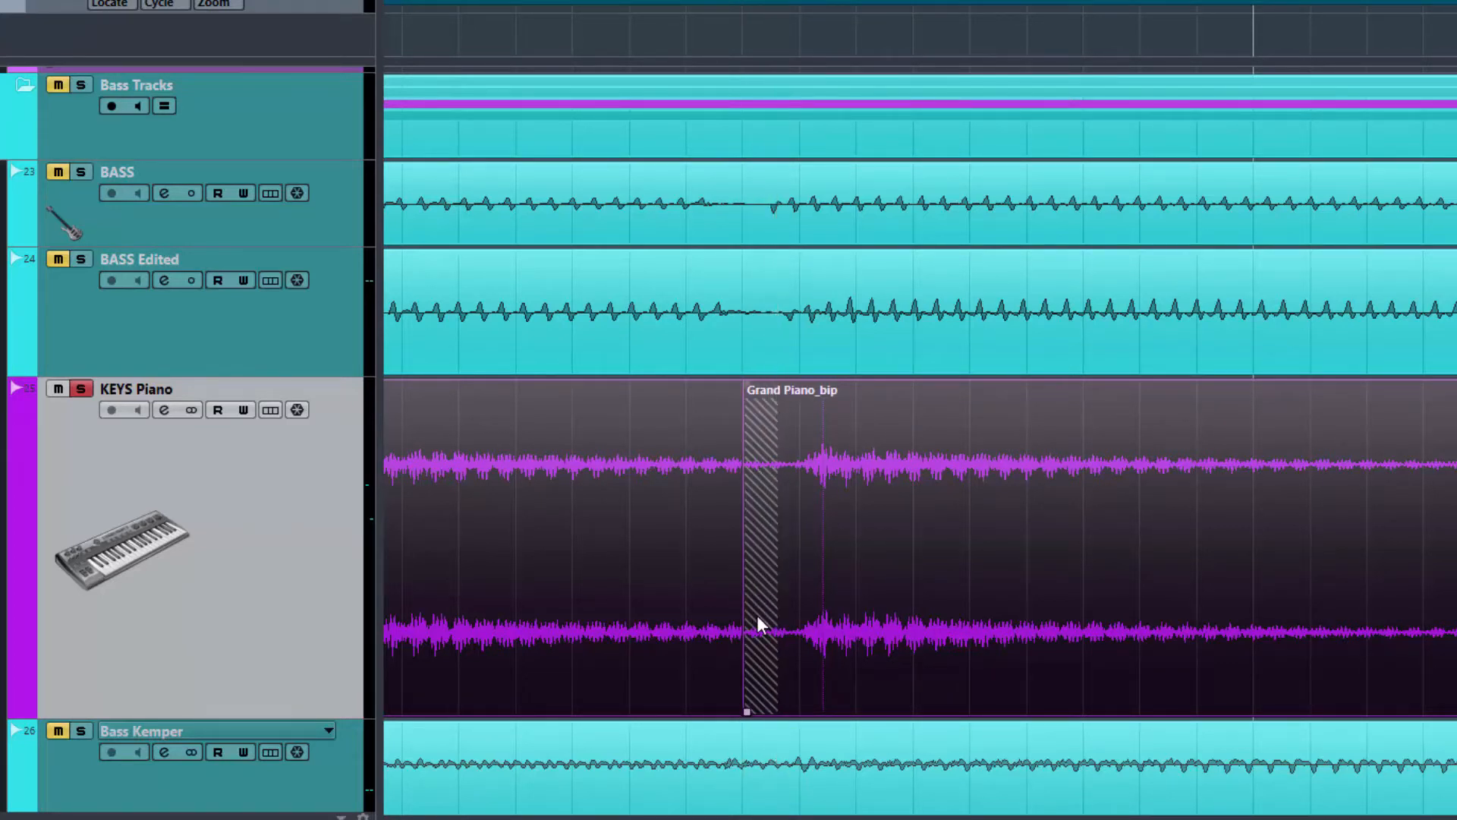
Crossfade the two Grand Piano_bip events across their short overlap.
{"action": "left_click", "coordinate": [815, 608]}
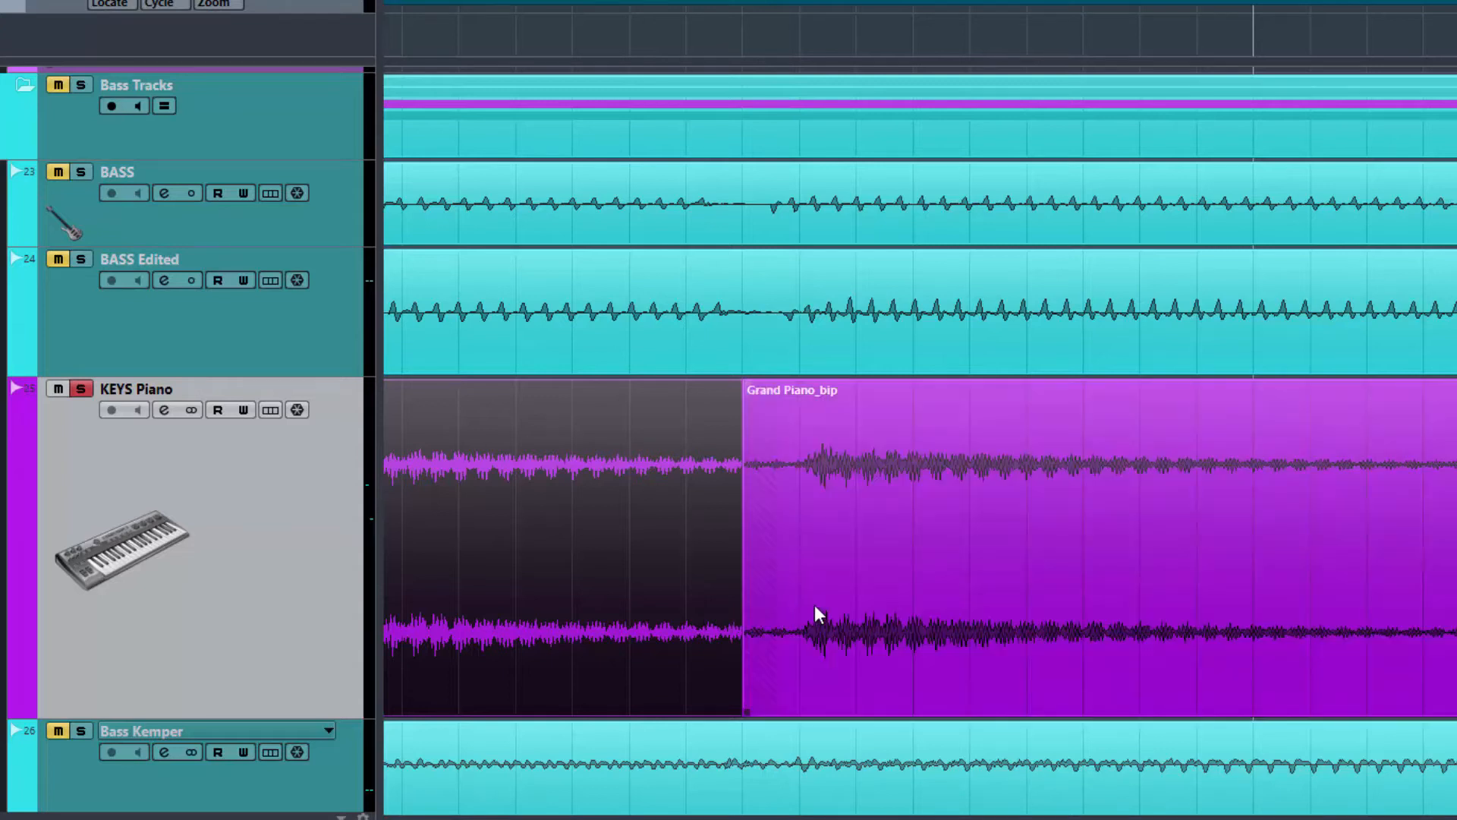
{"action": "left_click", "coordinate": [812, 604], "text": "shift"}
{"action": "key", "text": "x"}
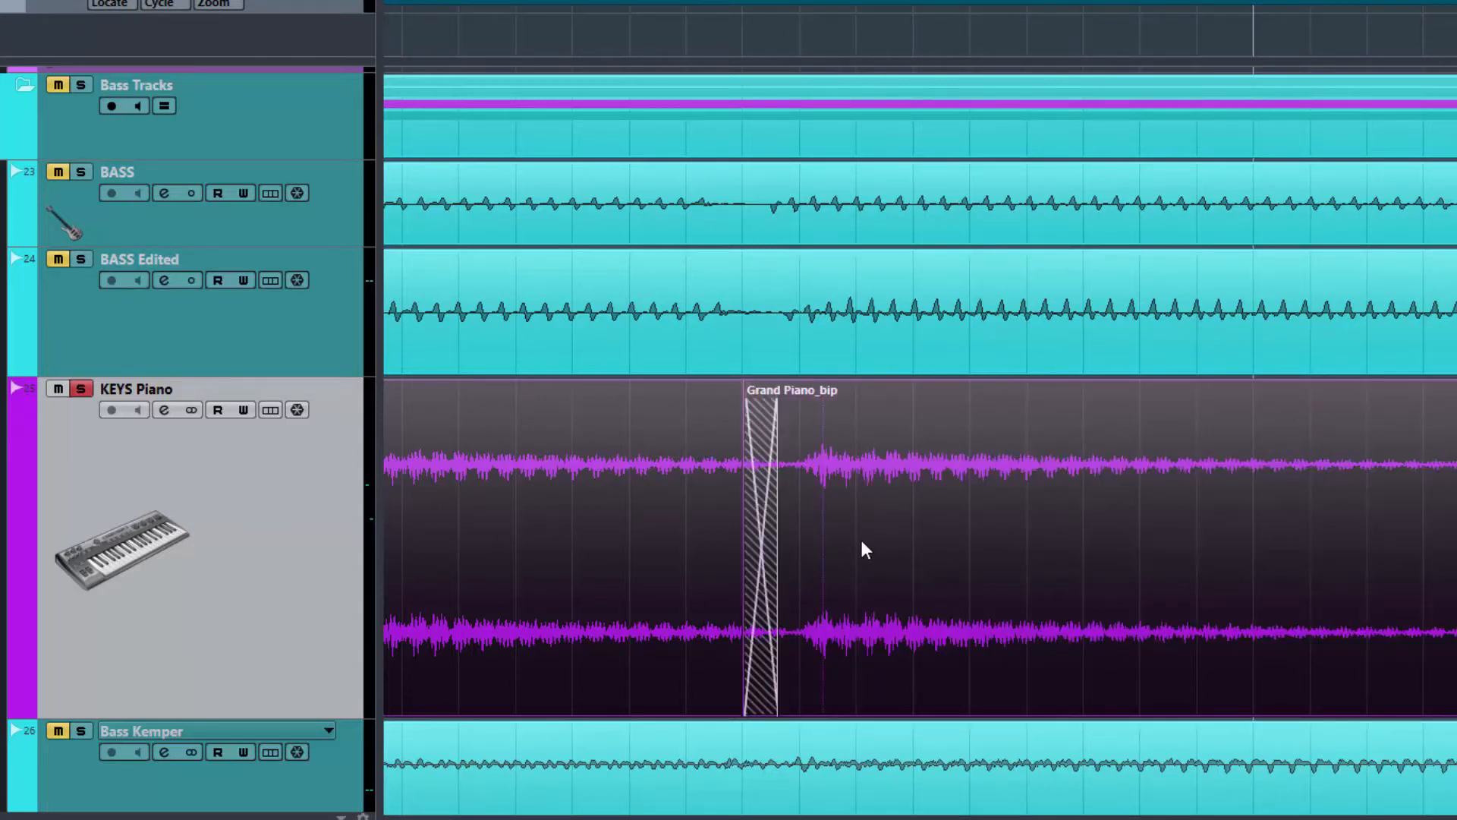
Play the crossfaded piano passage in solo and unsolo the KEYS Piano track.
{"action": "scroll", "coordinate": [884, 542], "scroll_direction": "down", "scroll_amount": 3}
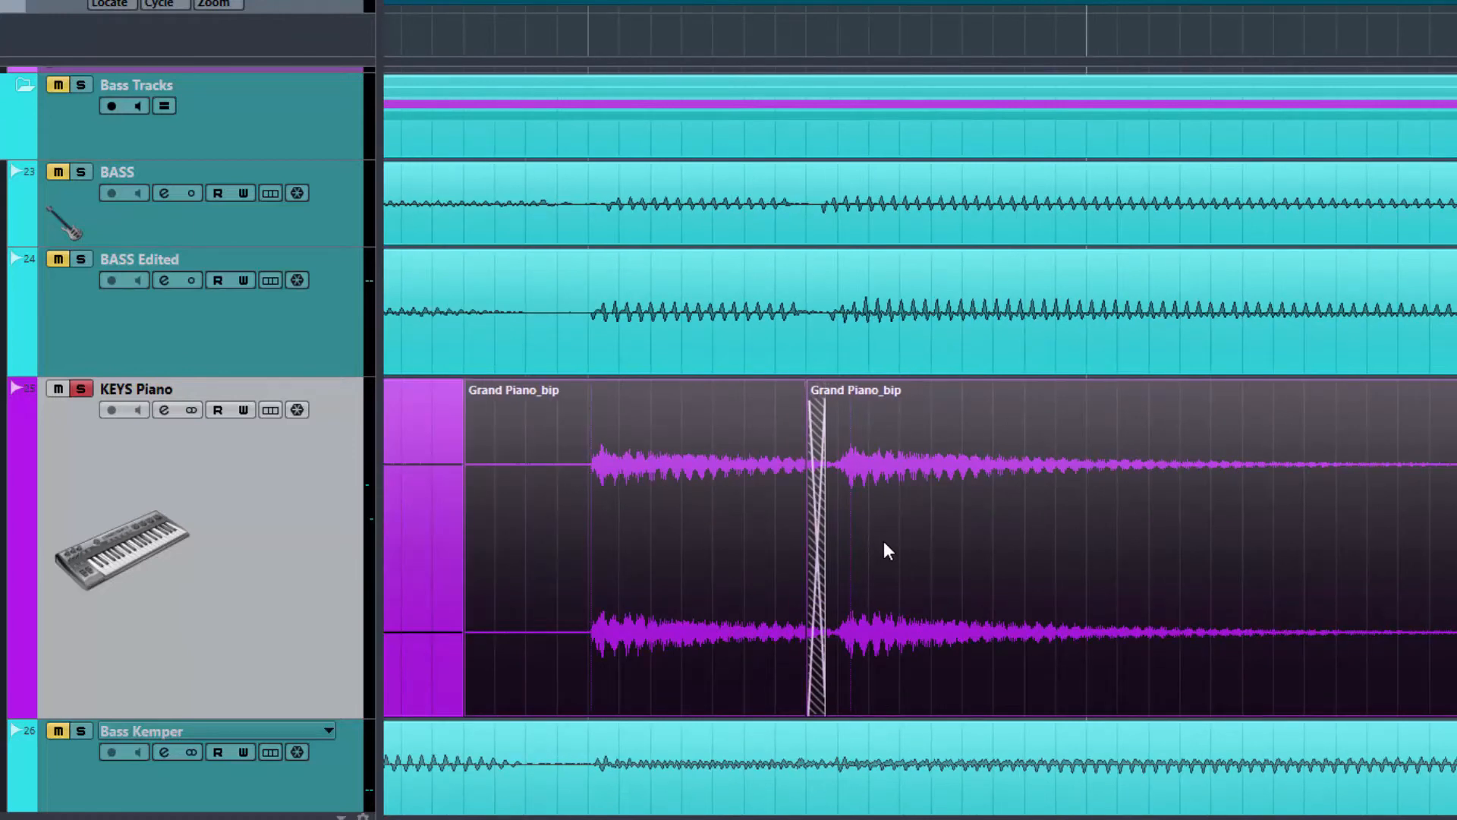
{"action": "key", "text": "space"}
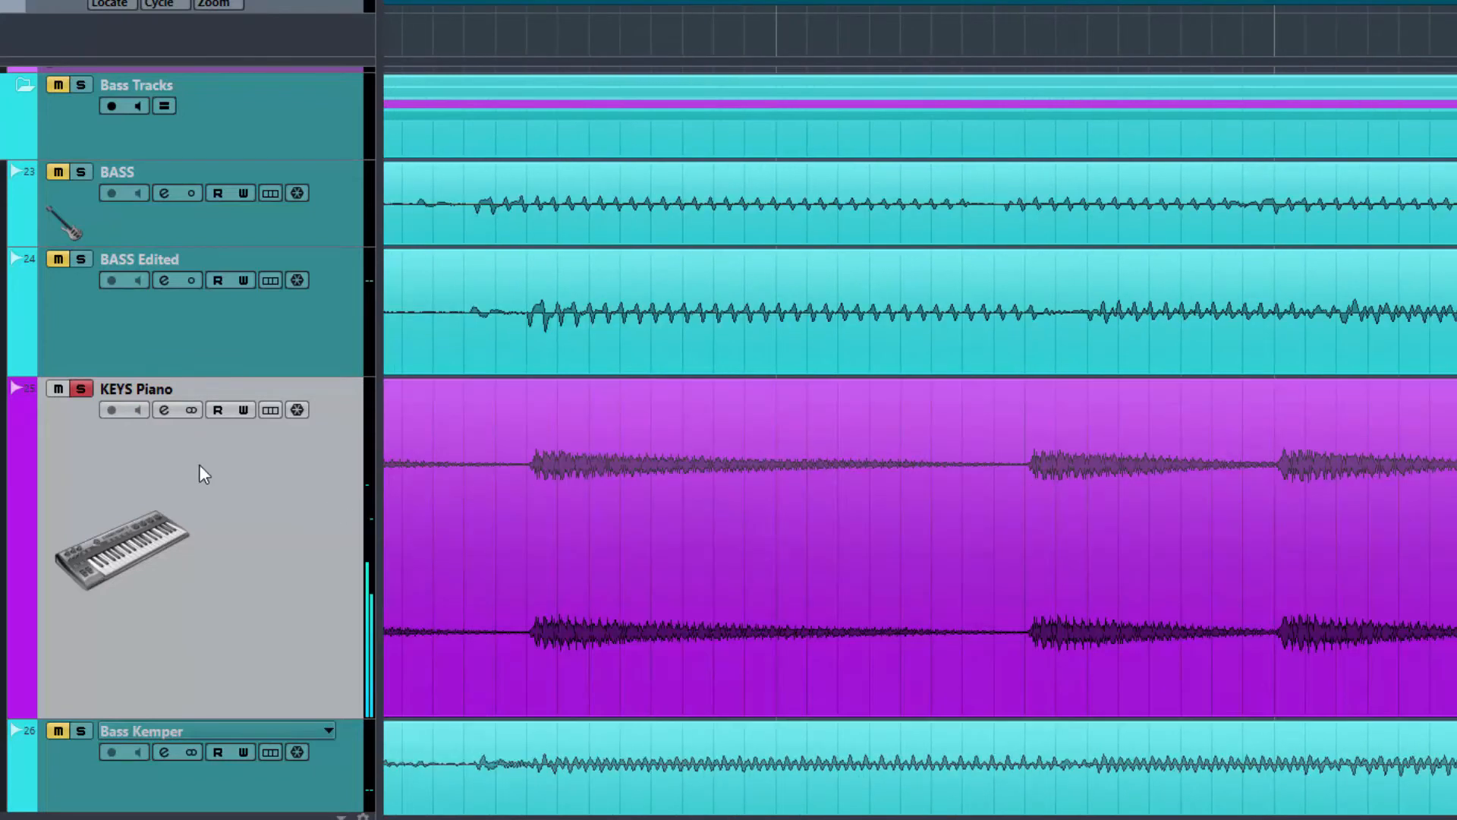
{"action": "left_click", "coordinate": [80, 388]}
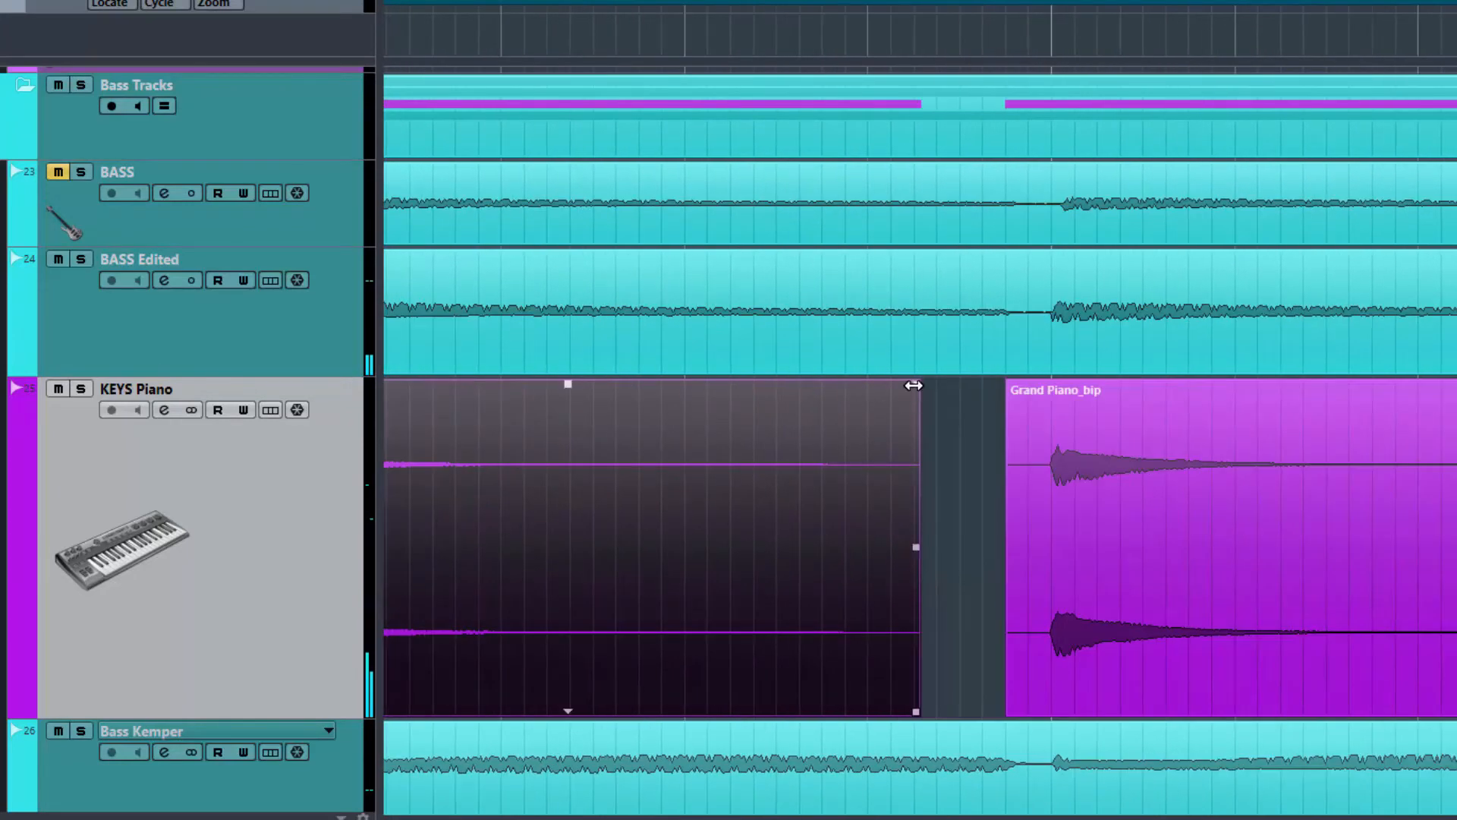
Add a short fade-out before the gap in the piano track and a short fade-in on the event after it.
{"action": "left_click_drag", "start_coordinate": [913, 386], "coordinate": [857, 385]}
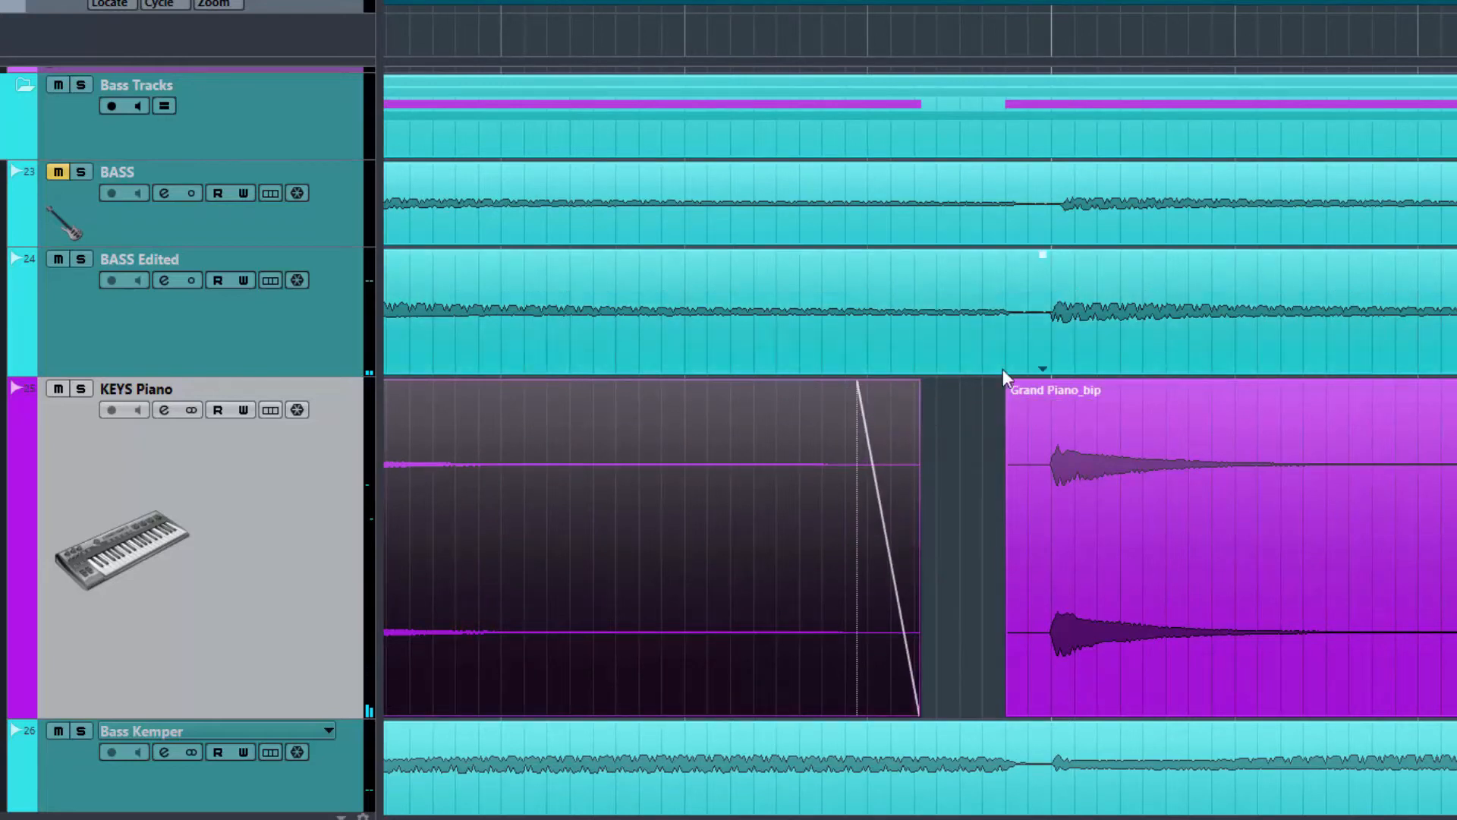
{"action": "left_click_drag", "start_coordinate": [1007, 380], "coordinate": [1041, 381]}
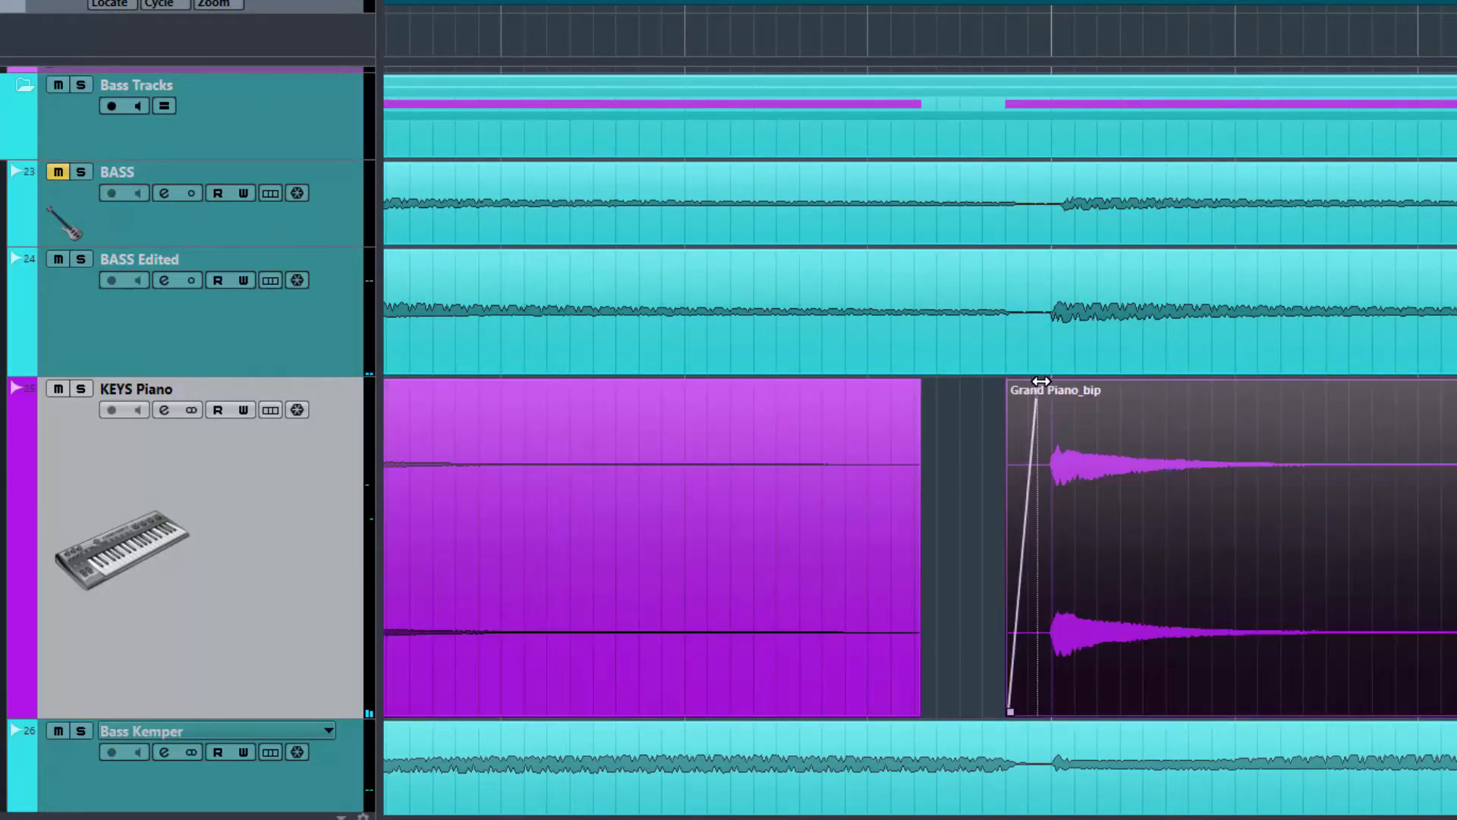
Play from the gap into the next two-chord piano phrase and compare its onsets with the BASS Edited notes.
{"action": "scroll", "coordinate": [888, 503], "scroll_direction": "right", "scroll_amount": 3}
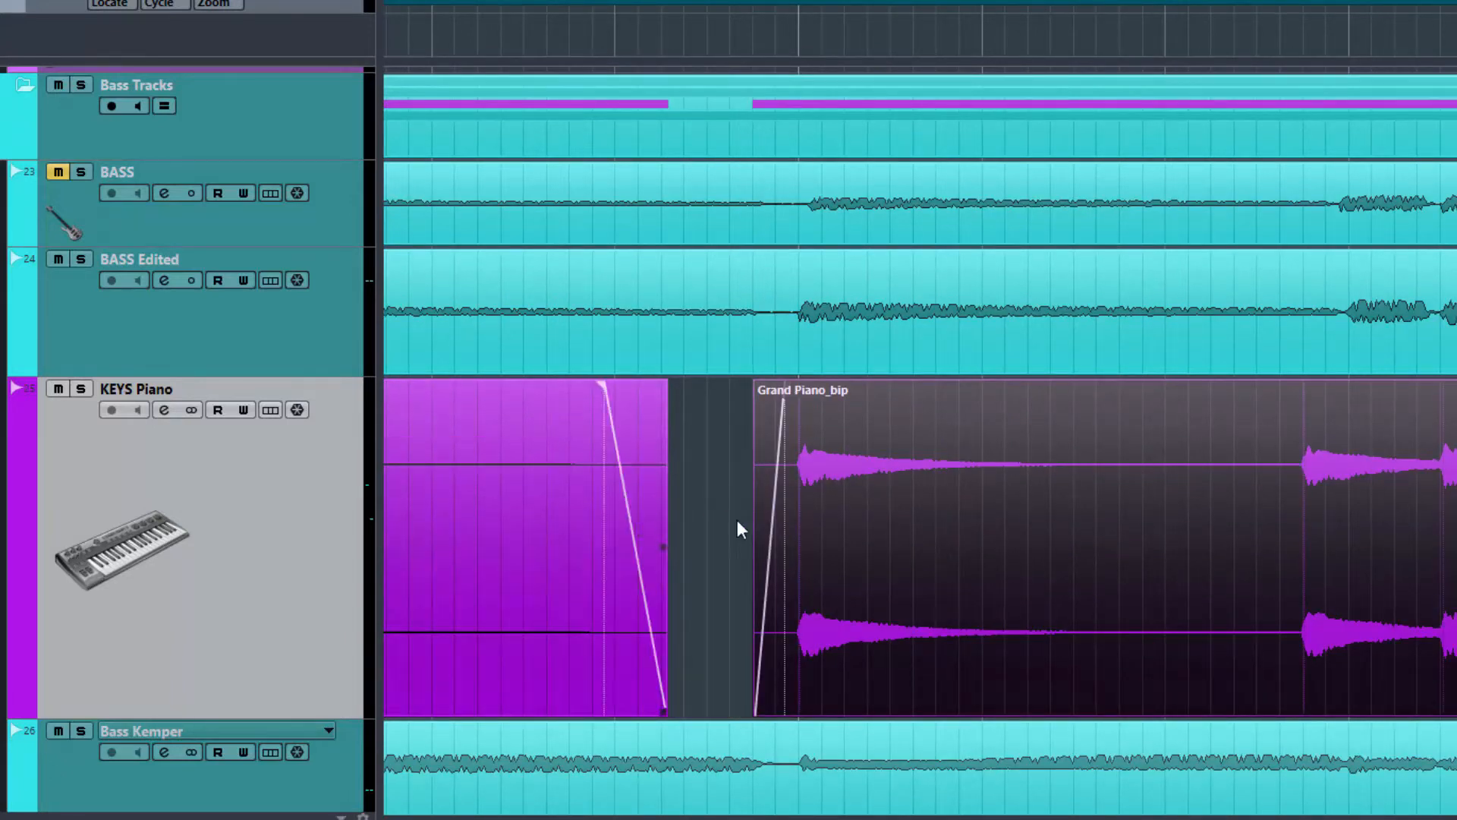
{"action": "scroll", "coordinate": [827, 524], "scroll_direction": "right", "scroll_amount": 3}
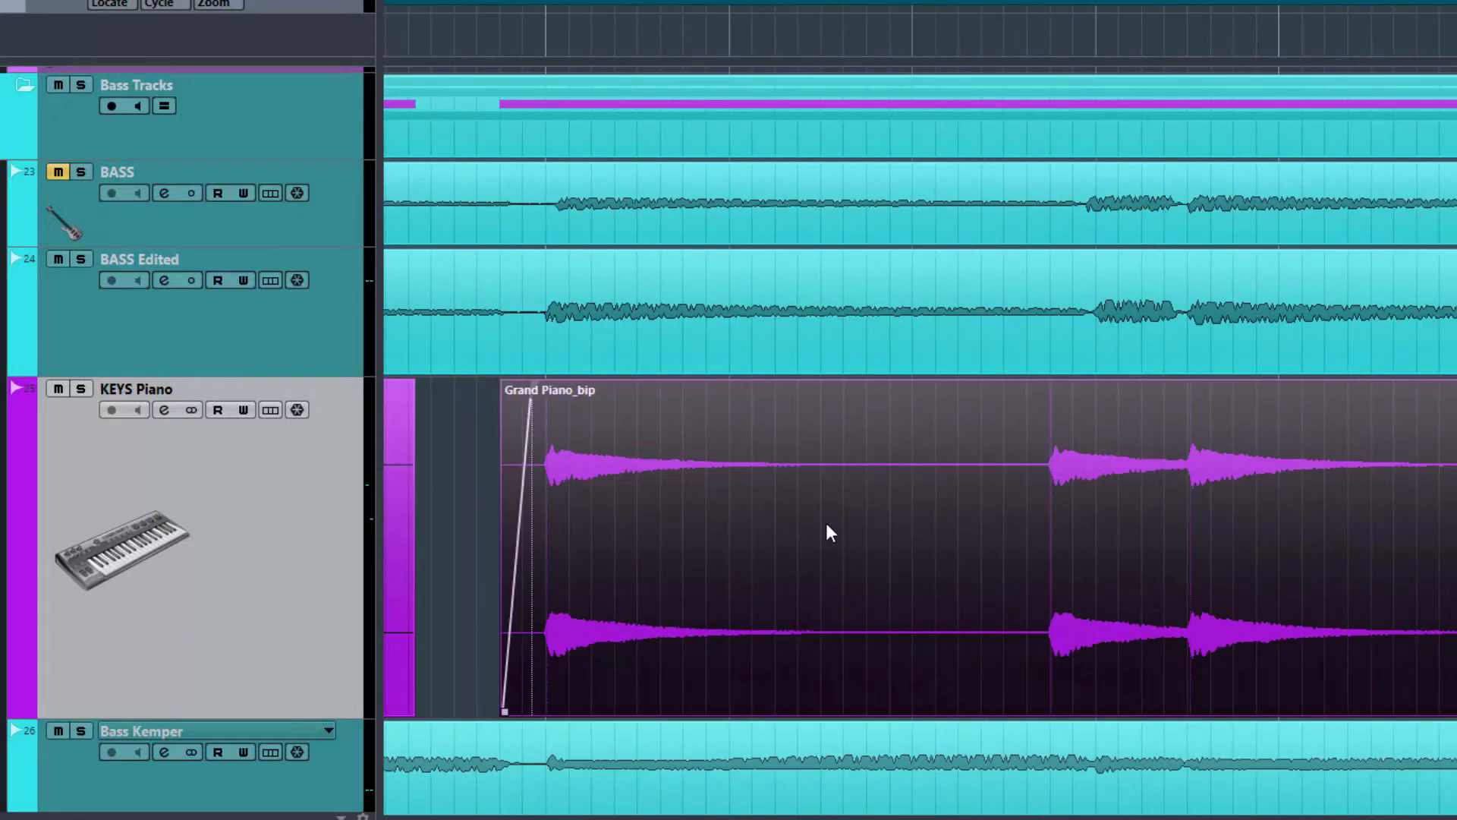
{"action": "scroll", "coordinate": [979, 497], "scroll_direction": "right", "scroll_amount": 2}
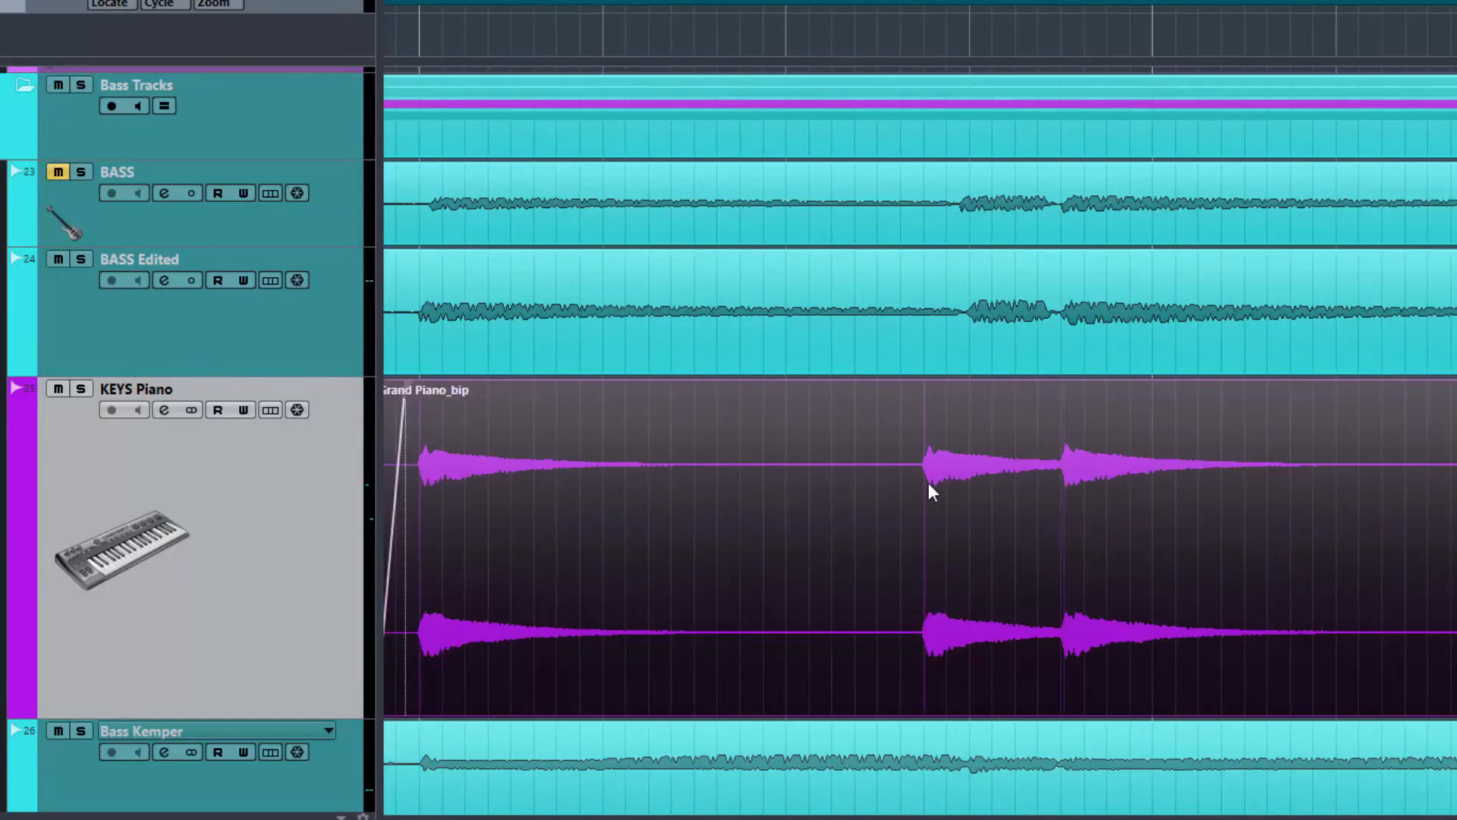
{"action": "scroll", "coordinate": [931, 486], "scroll_direction": "left", "scroll_amount": 2}
{"action": "left_click", "coordinate": [416, 23]}
{"action": "key", "text": "space"}
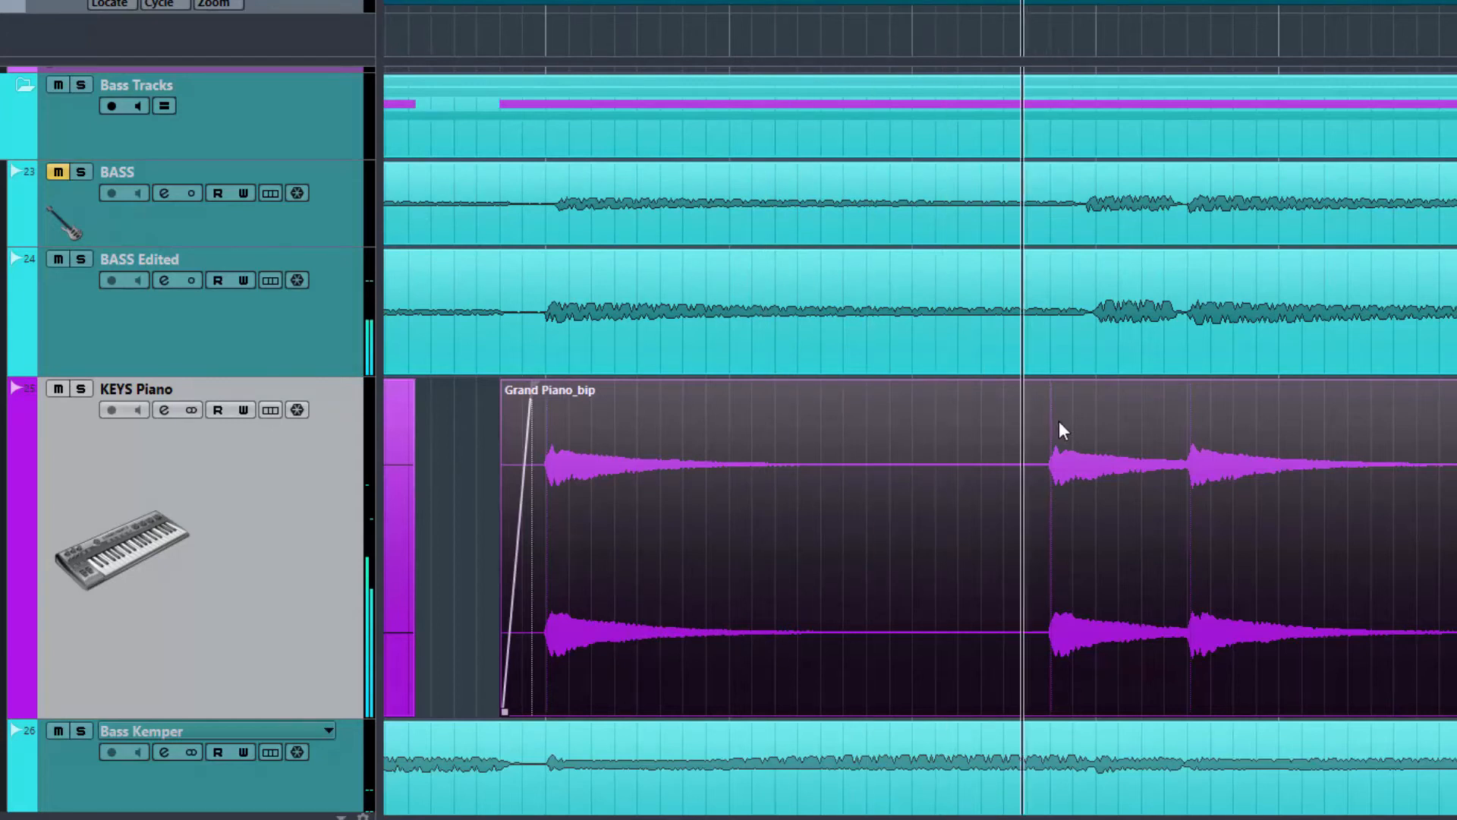
{"action": "key", "text": "space"}
Split the Grand Piano_bip event just before the next two-chord phrase and again one grid line before the following chord.
{"action": "scroll", "coordinate": [949, 479], "scroll_direction": "right", "scroll_amount": 2}
{"action": "left_click", "coordinate": [902, 490]}
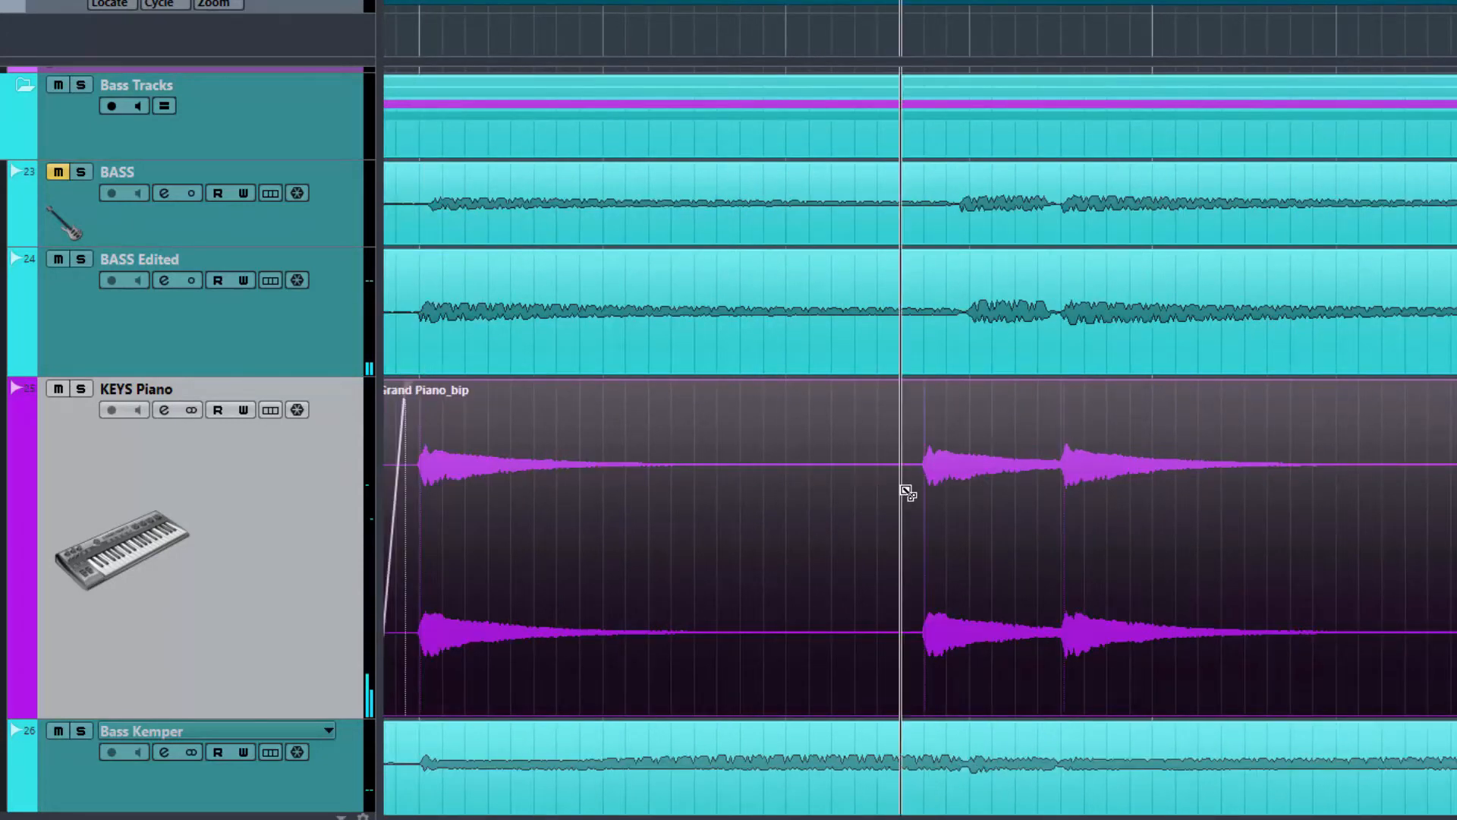
{"action": "key", "text": "g"}
{"action": "key", "text": "g"}
{"action": "left_click", "coordinate": [921, 494]}
{"action": "left_click", "coordinate": [921, 495], "text": "alt"}
{"action": "scroll", "coordinate": [985, 590], "scroll_direction": "right", "scroll_amount": 5}
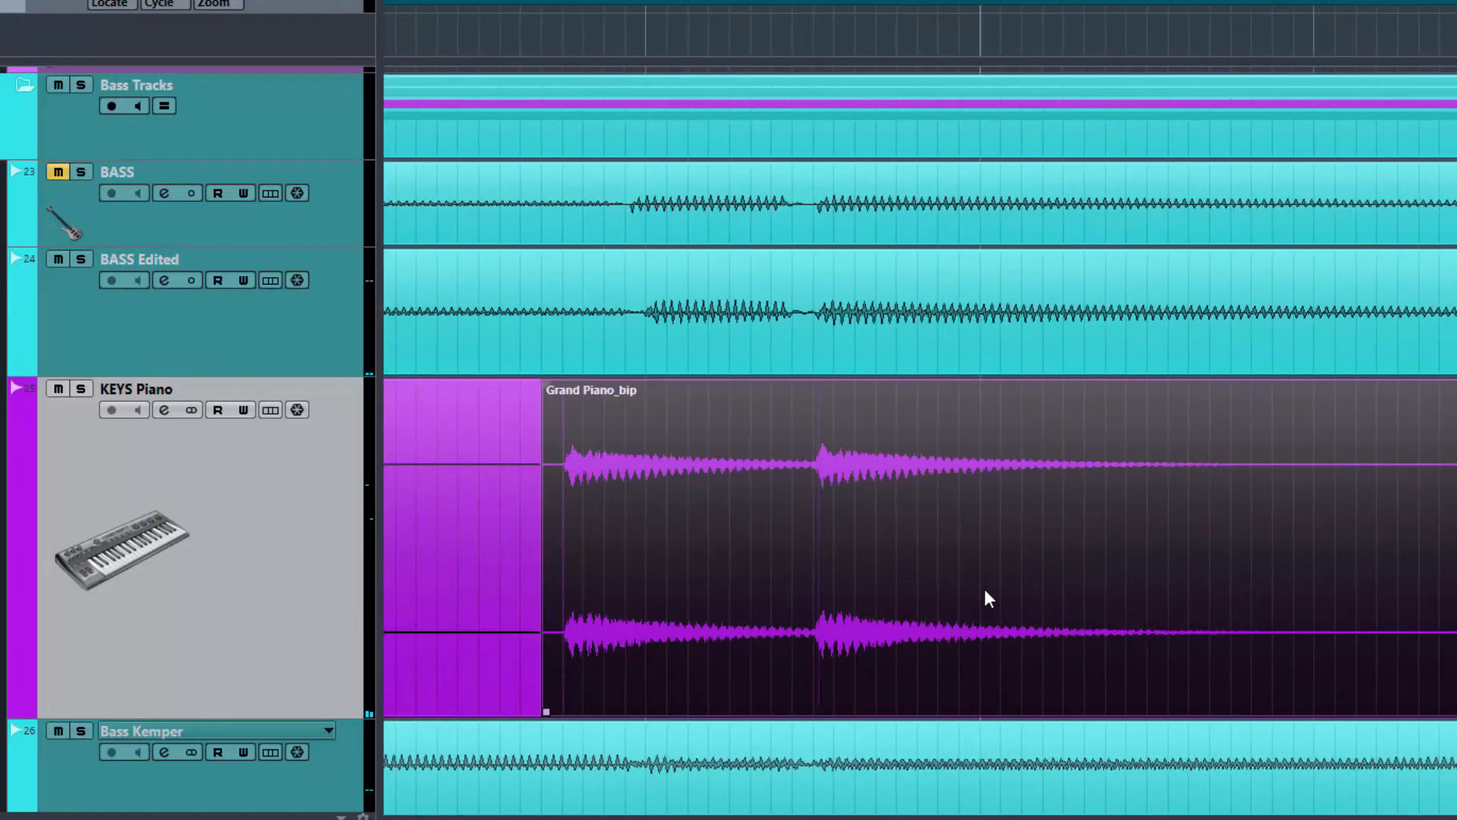
{"action": "key", "text": "h"}
{"action": "key", "text": "h"}
{"action": "key", "text": "h"}
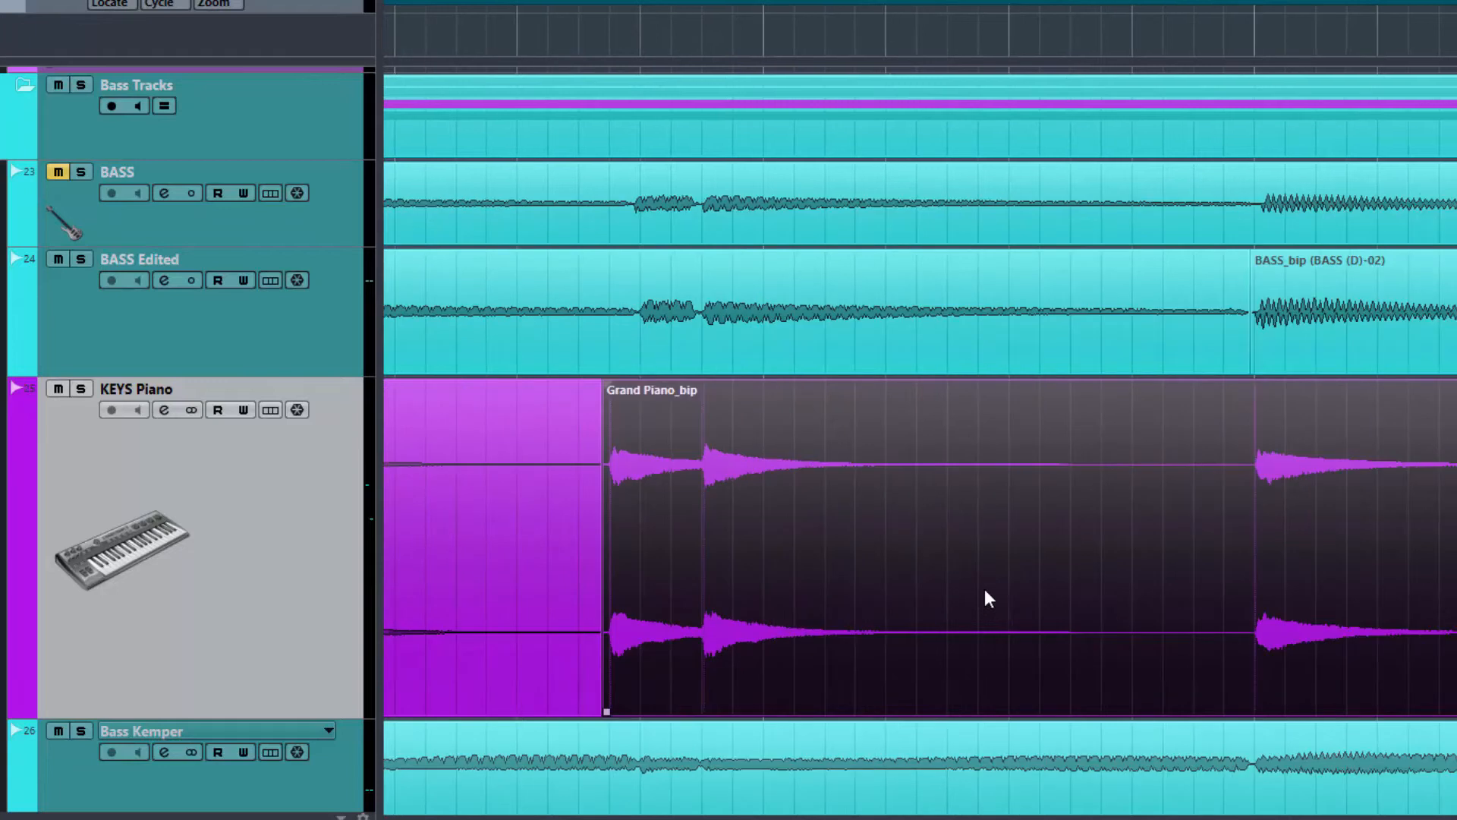
{"action": "left_click", "coordinate": [1238, 545], "text": "alt"}
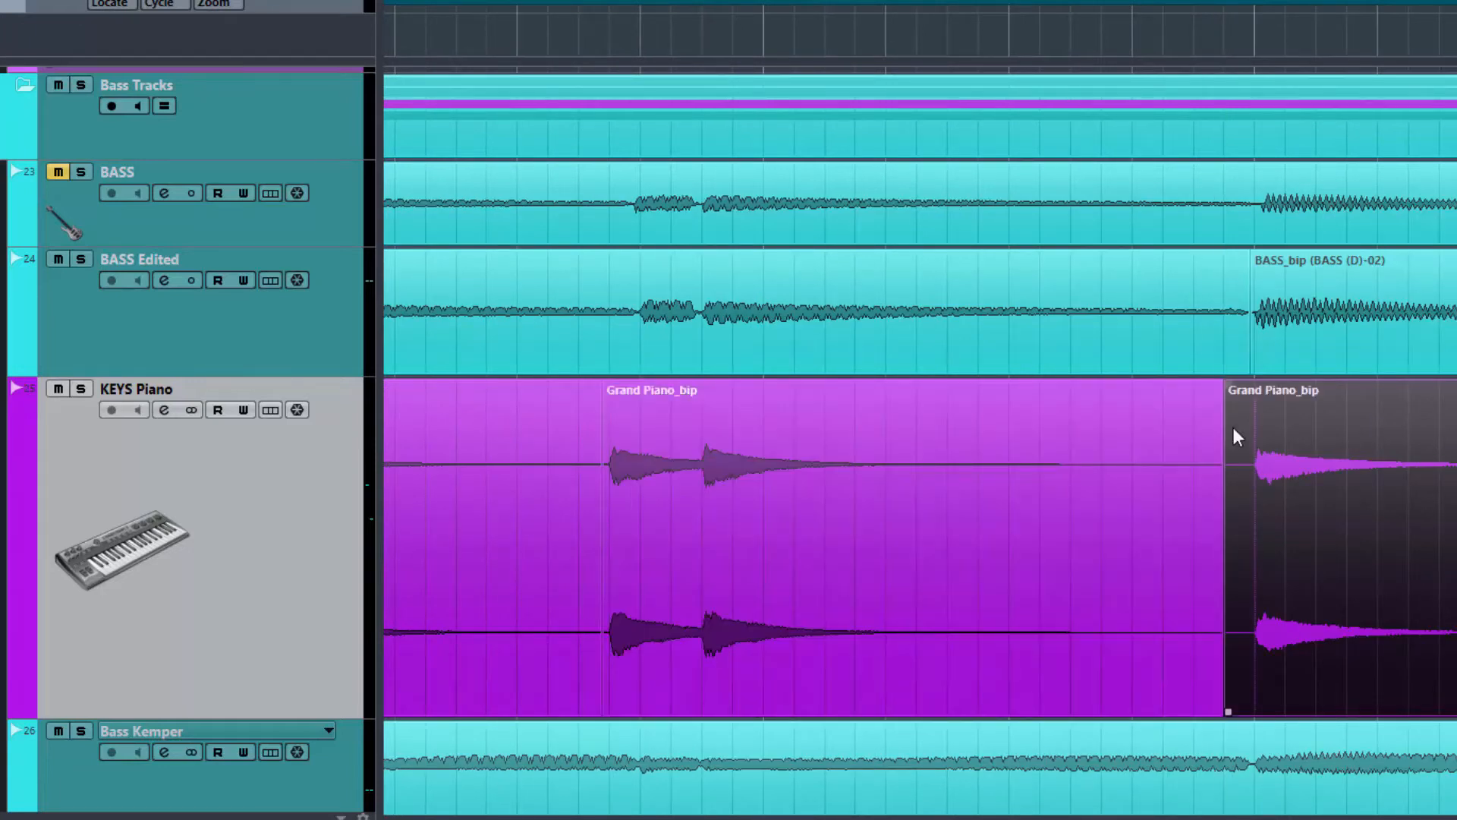
Add a short fade-in to the following chord's event and shorten the end of the two-chord event by one grid line.
{"action": "left_click_drag", "start_coordinate": [1230, 385], "coordinate": [1254, 383]}
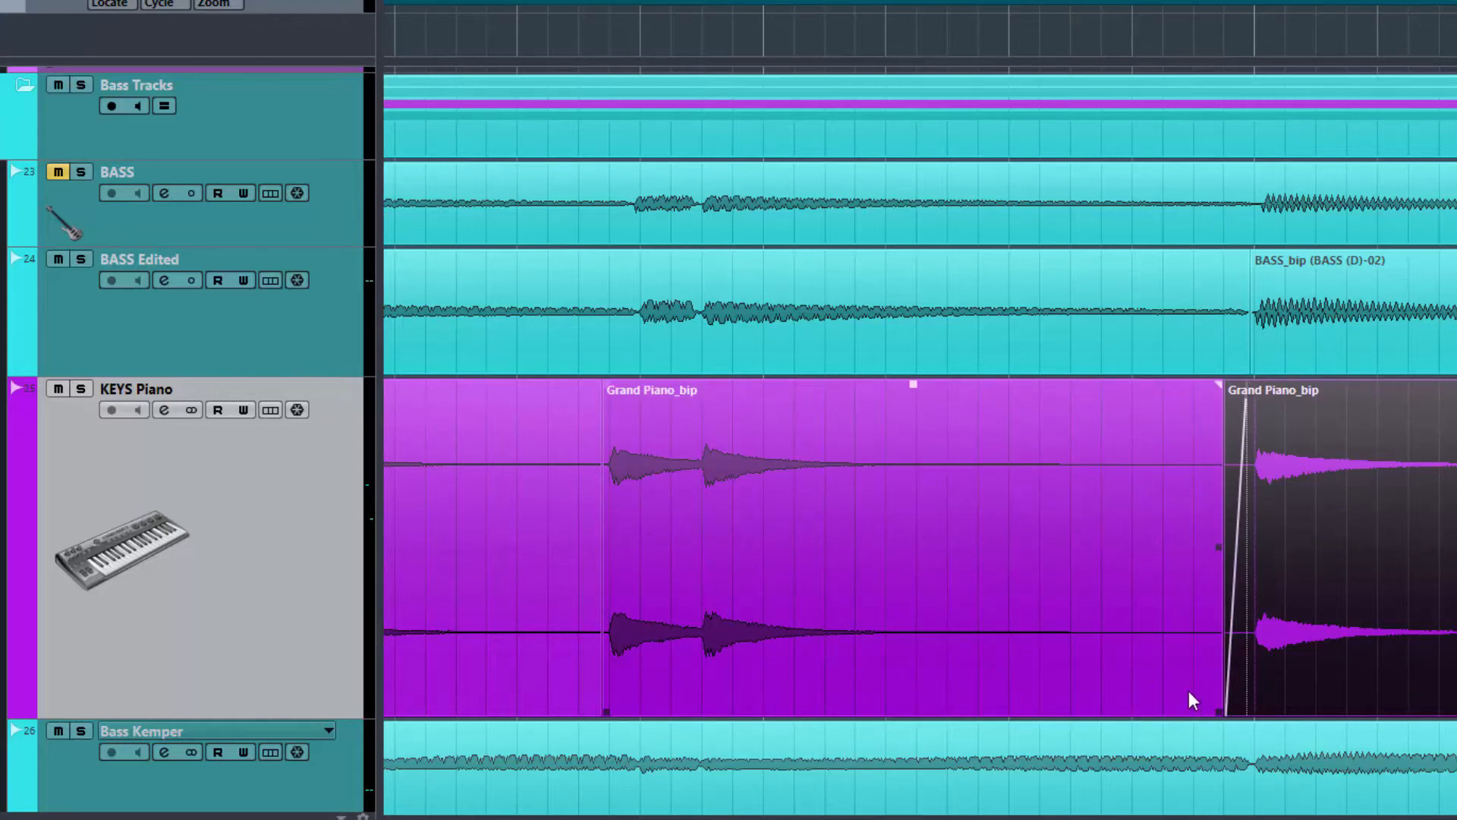
{"action": "left_click_drag", "start_coordinate": [1194, 704], "coordinate": [1173, 705]}
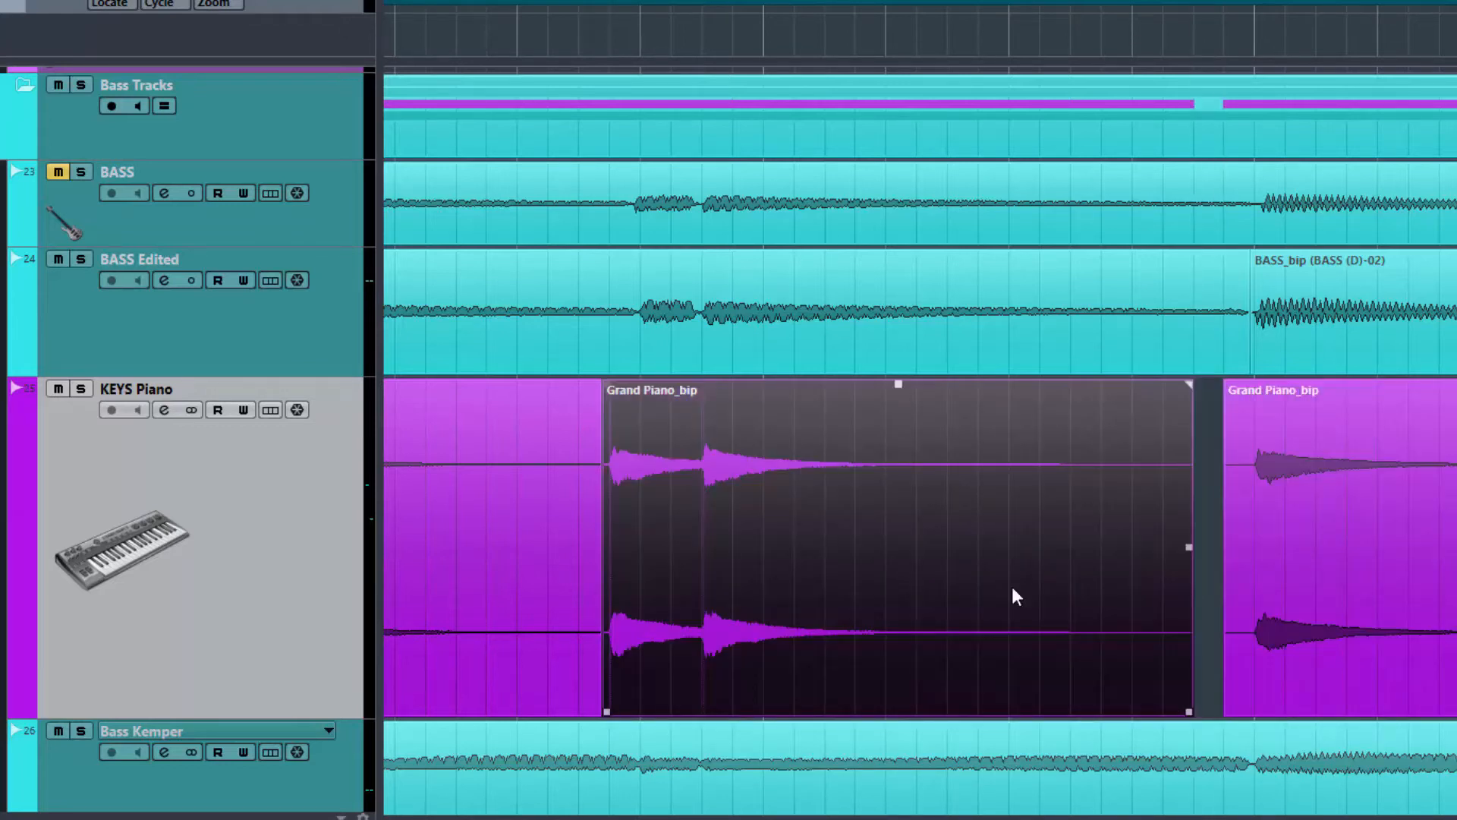
Shift the cut two-chord phrase later so its first chord starts with the matching BASS Edited note.
{"action": "left_click_drag", "start_coordinate": [635, 513], "coordinate": [676, 508]}
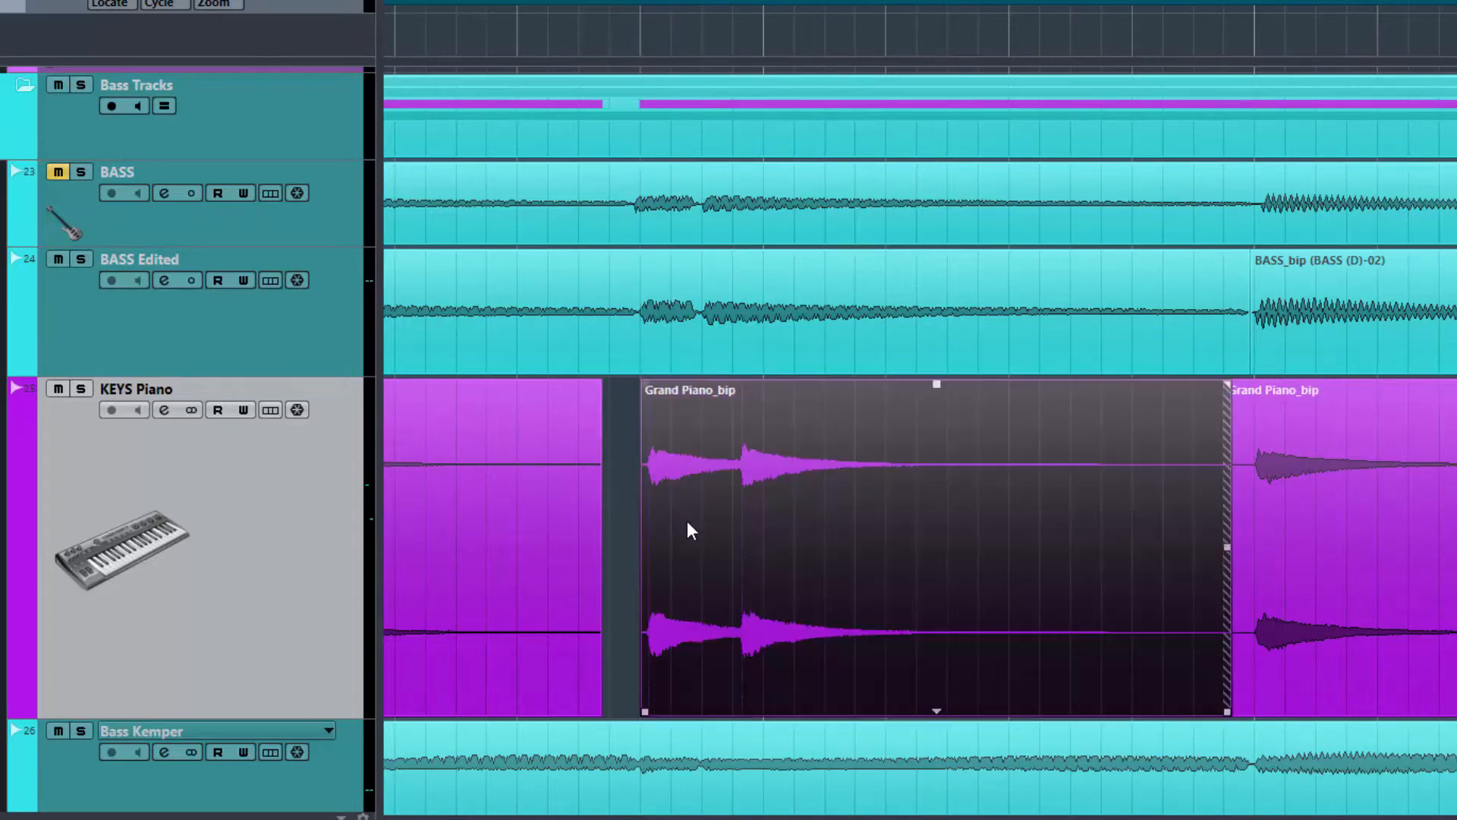
{"action": "scroll", "coordinate": [691, 520], "scroll_direction": "down", "scroll_amount": 2}
{"action": "scroll", "coordinate": [691, 521], "scroll_direction": "up", "scroll_amount": 5}
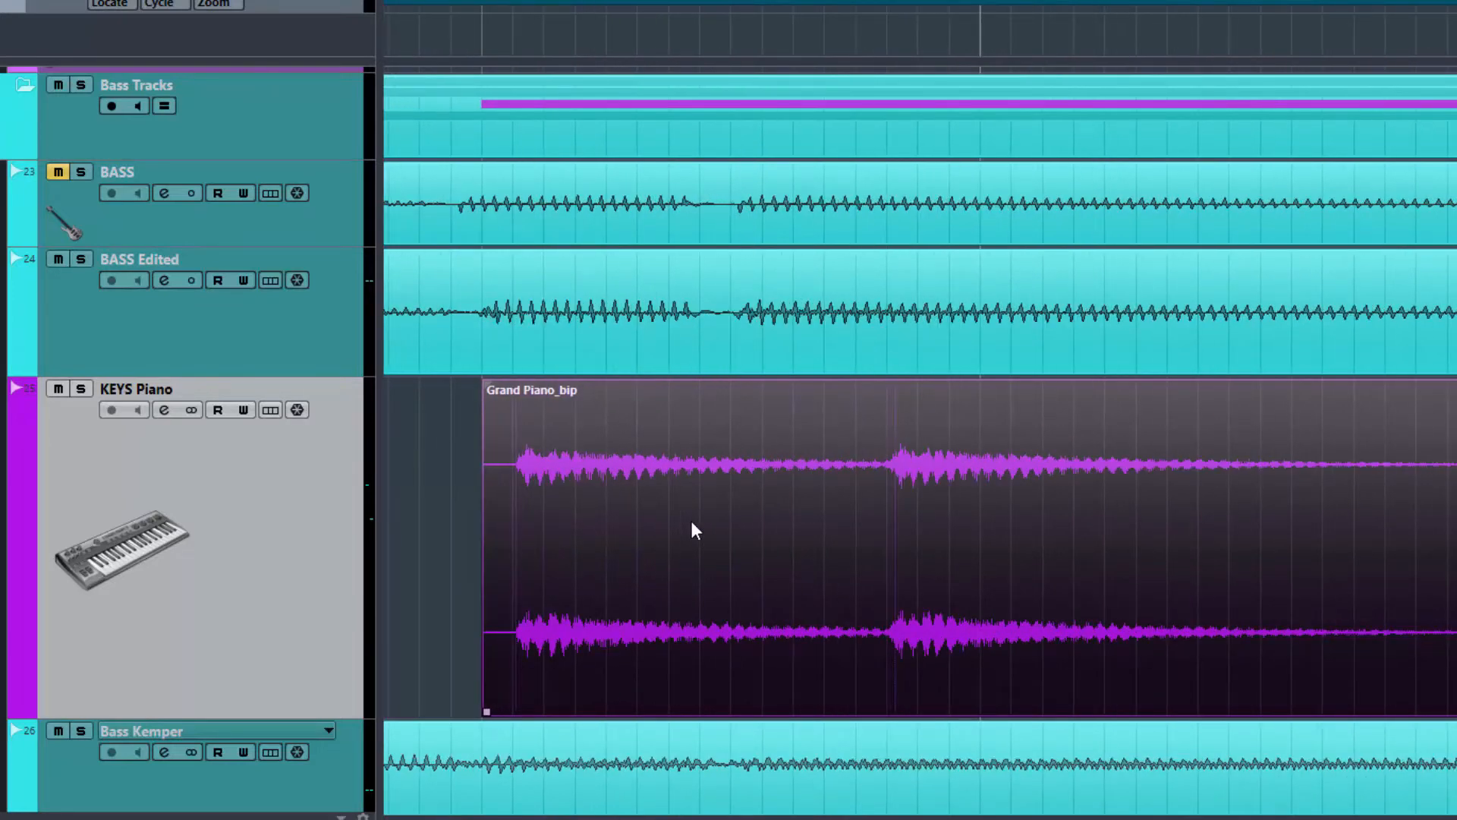
{"action": "scroll", "coordinate": [691, 521], "scroll_direction": "left", "scroll_amount": 3}
{"action": "left_click_drag", "start_coordinate": [765, 559], "coordinate": [758, 559]}
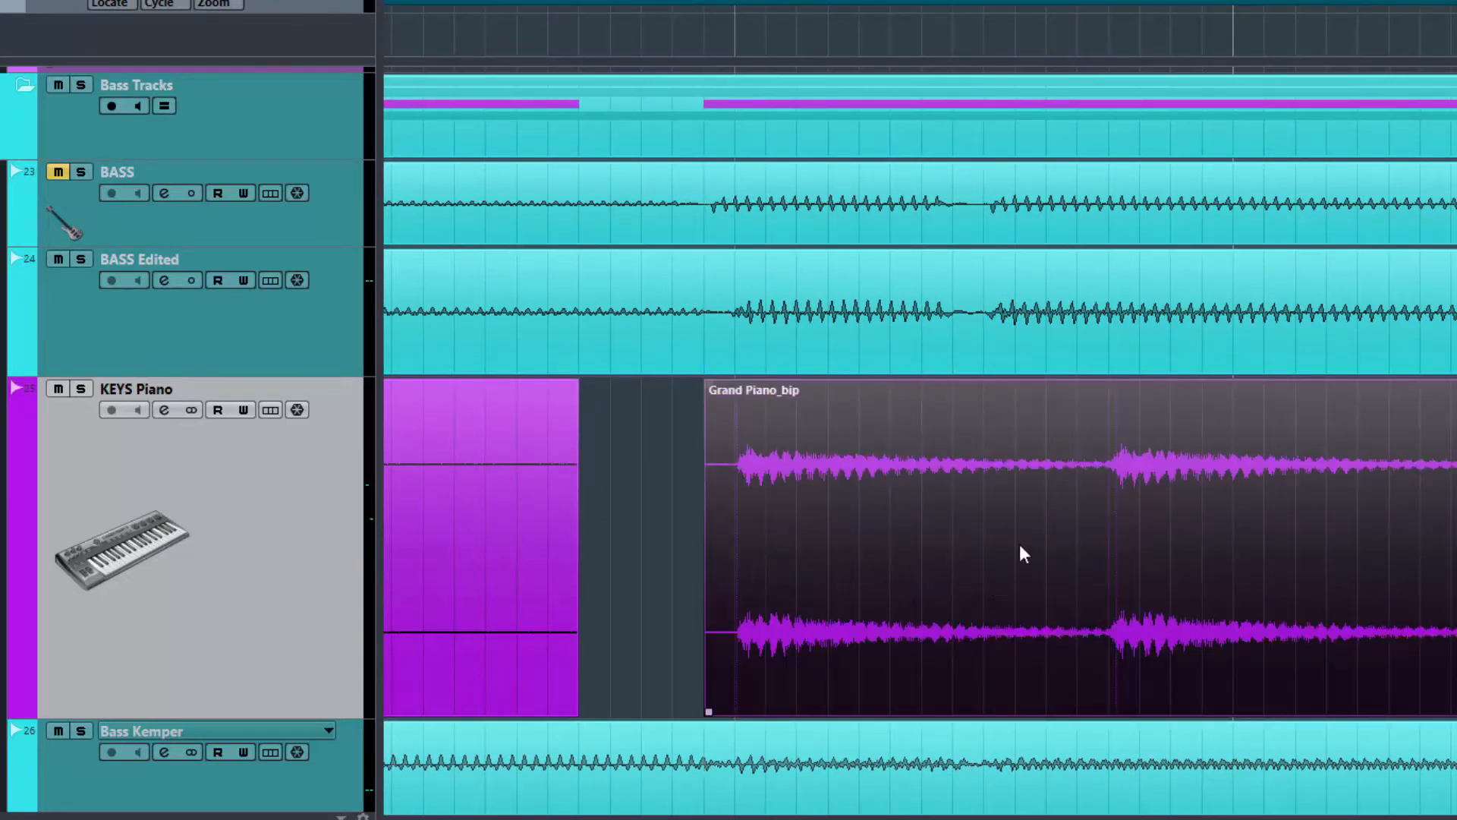
{"action": "scroll", "coordinate": [1101, 484], "scroll_direction": "up", "scroll_amount": 3}
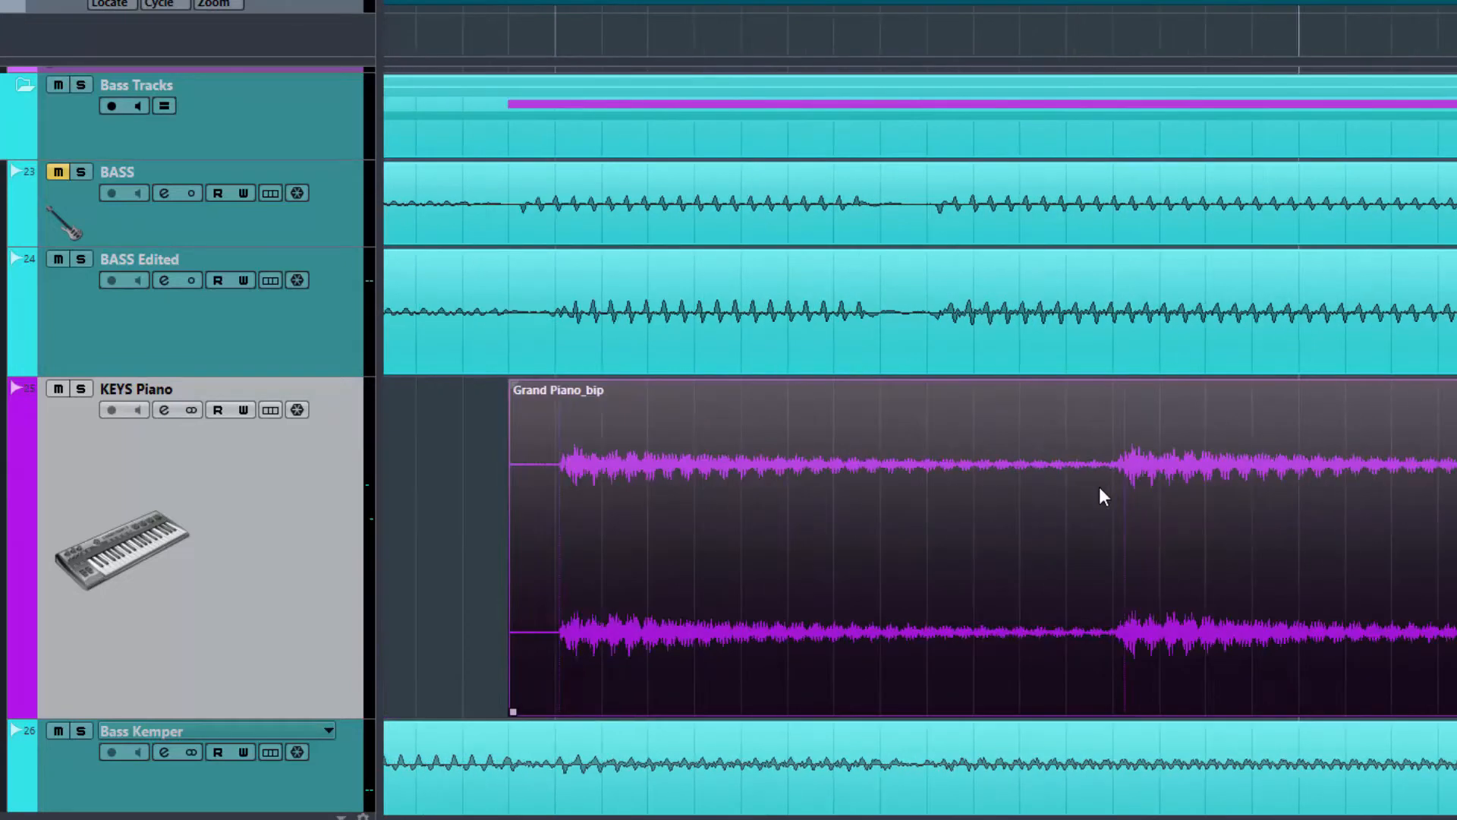
Split the two-chord phrase before its second chord, trim the first chord's end, and move the second chord earlier to the matching BASS Edited note.
{"action": "scroll", "coordinate": [1100, 487], "scroll_direction": "down", "scroll_amount": 1}
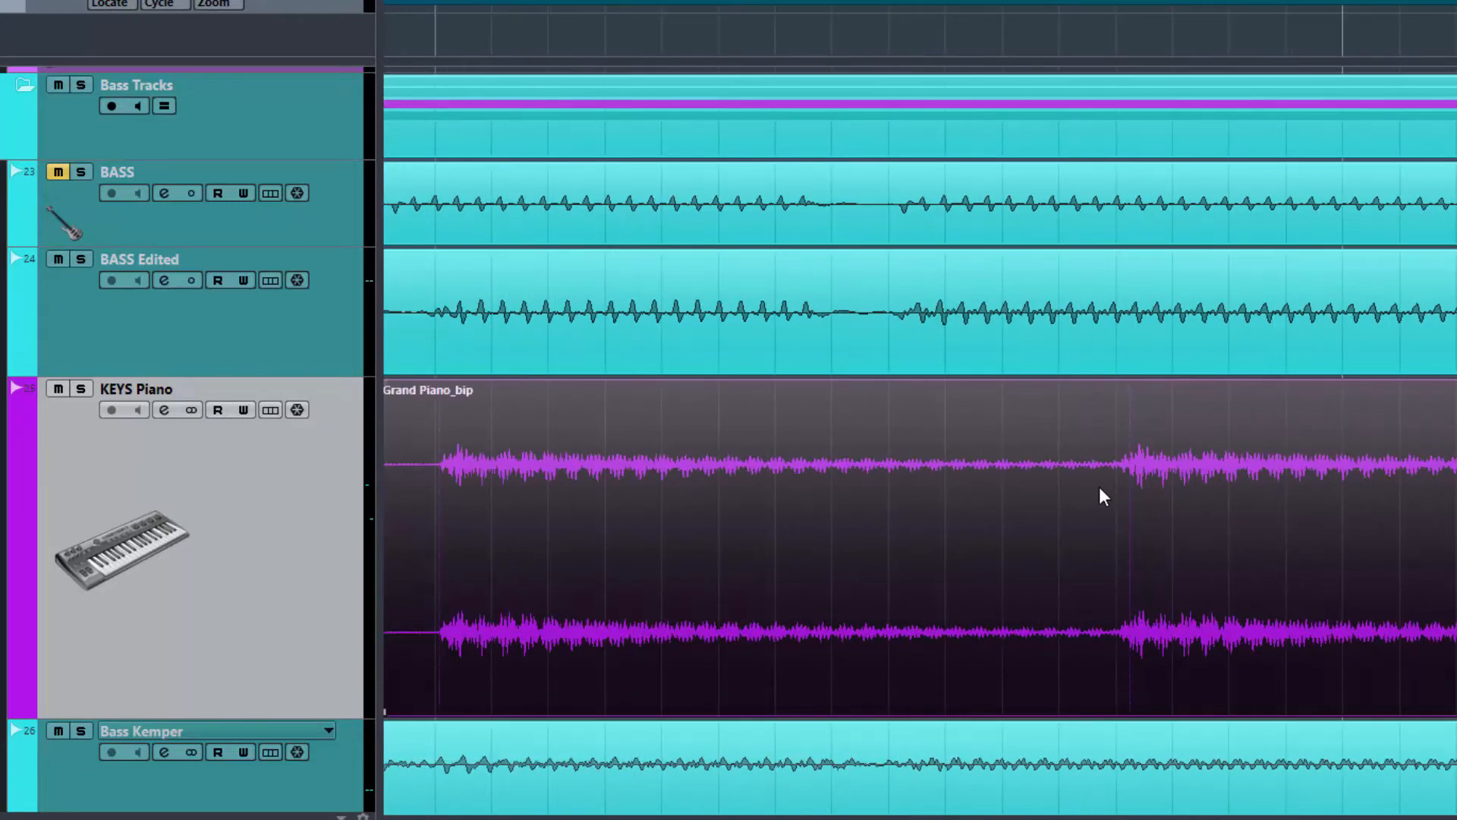
{"action": "left_click", "coordinate": [1060, 502], "text": "alt"}
{"action": "scroll", "coordinate": [1084, 651], "scroll_direction": "down", "scroll_amount": 2}
{"action": "scroll", "coordinate": [1084, 653], "scroll_direction": "down", "scroll_amount": 1}
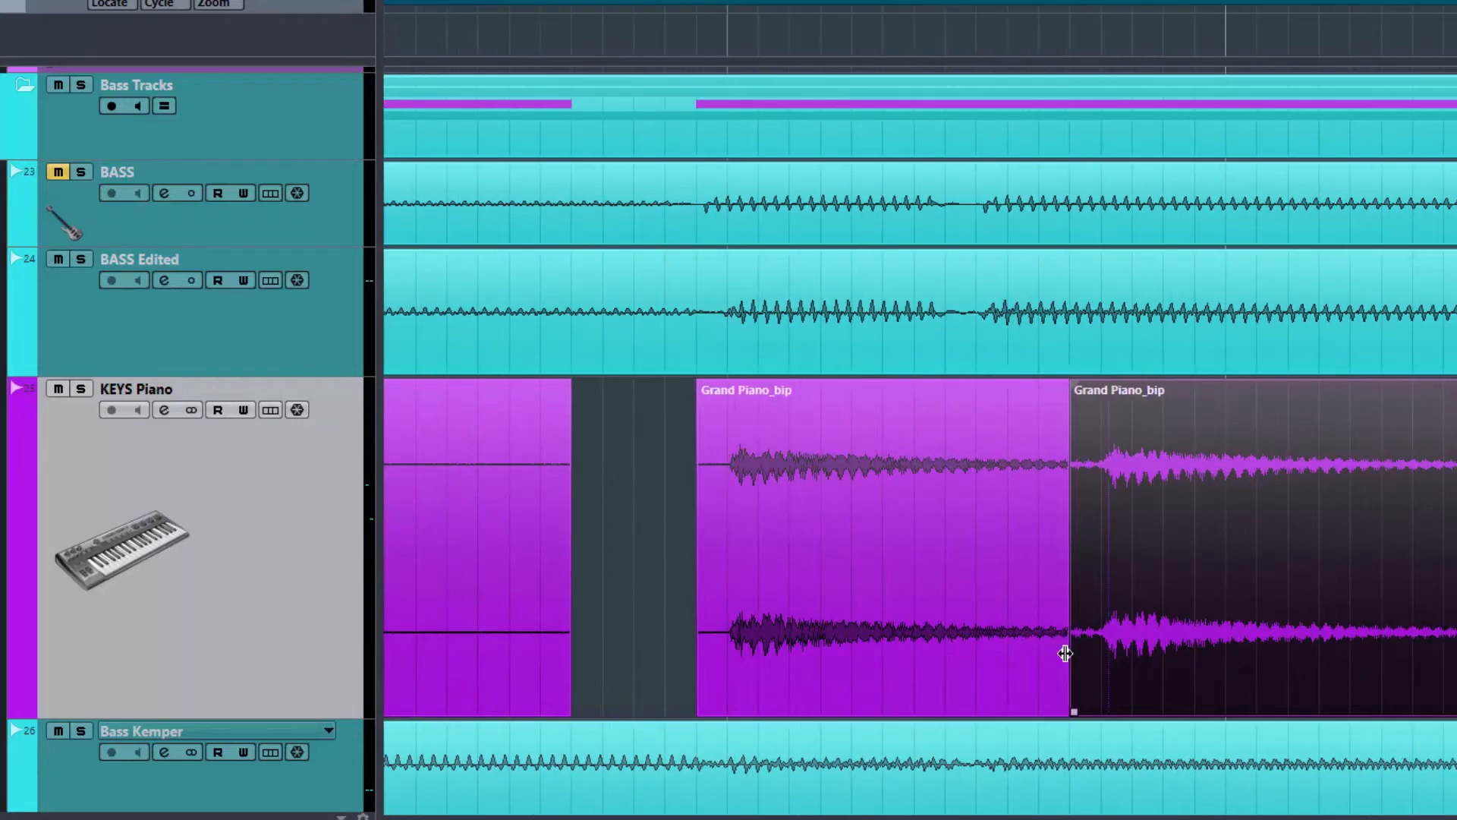
{"action": "left_click_drag", "start_coordinate": [1065, 706], "coordinate": [912, 684]}
{"action": "left_click_drag", "start_coordinate": [1119, 671], "coordinate": [1026, 655]}
Extend the first chord's event to meet the second chord's event and crossfade the two Grand Piano_bip events.
{"action": "left_click_drag", "start_coordinate": [913, 711], "coordinate": [958, 700]}
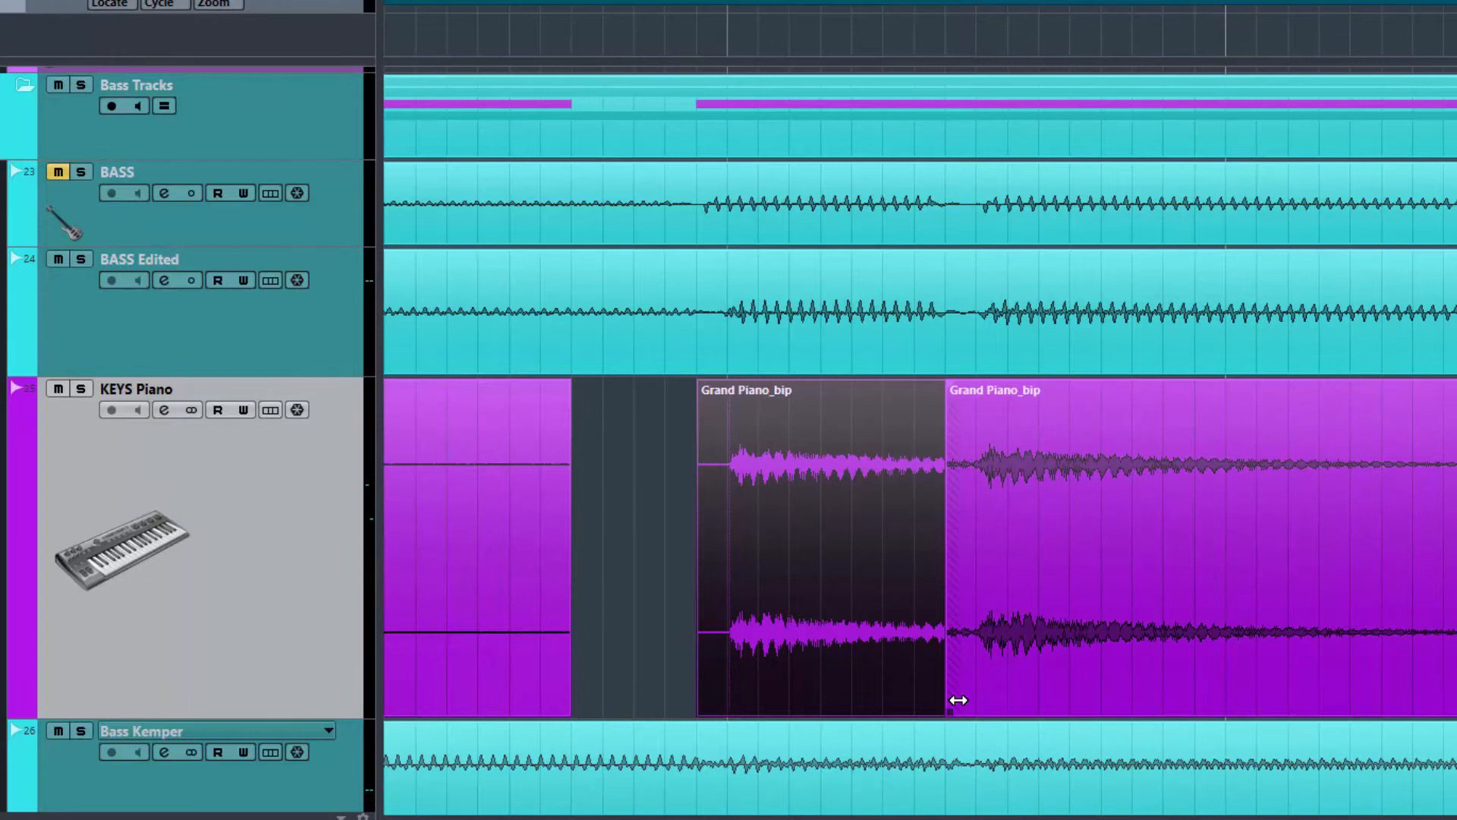
{"action": "left_click", "coordinate": [982, 645], "text": "shift"}
{"action": "key", "text": "x"}
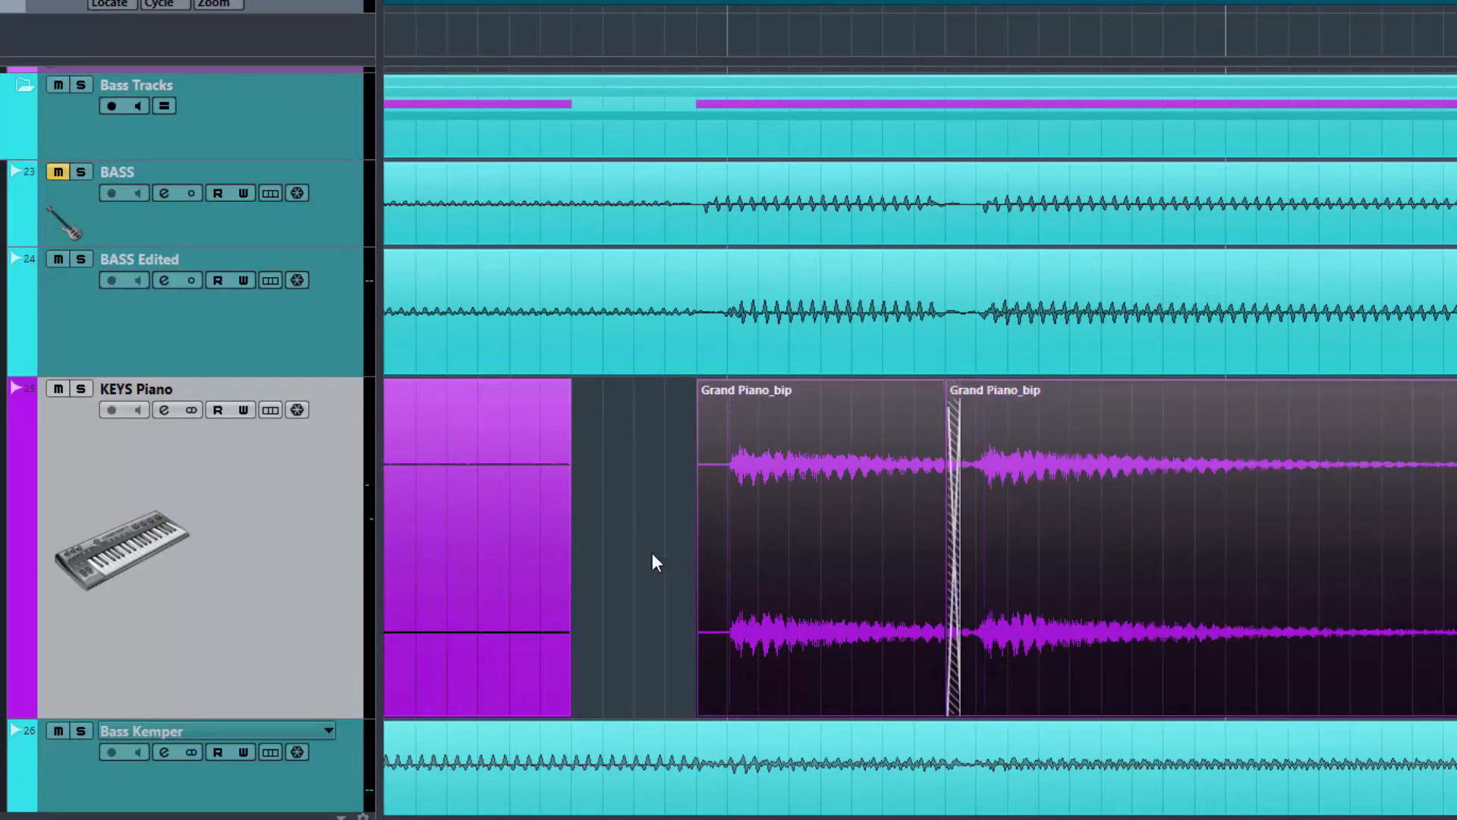
Add a fade-out and one more grid line to the event before the gap, and a short fade-in to the two-chord phrase.
{"action": "left_click_drag", "start_coordinate": [560, 384], "coordinate": [517, 384]}
{"action": "left_click_drag", "start_coordinate": [699, 382], "coordinate": [721, 383]}
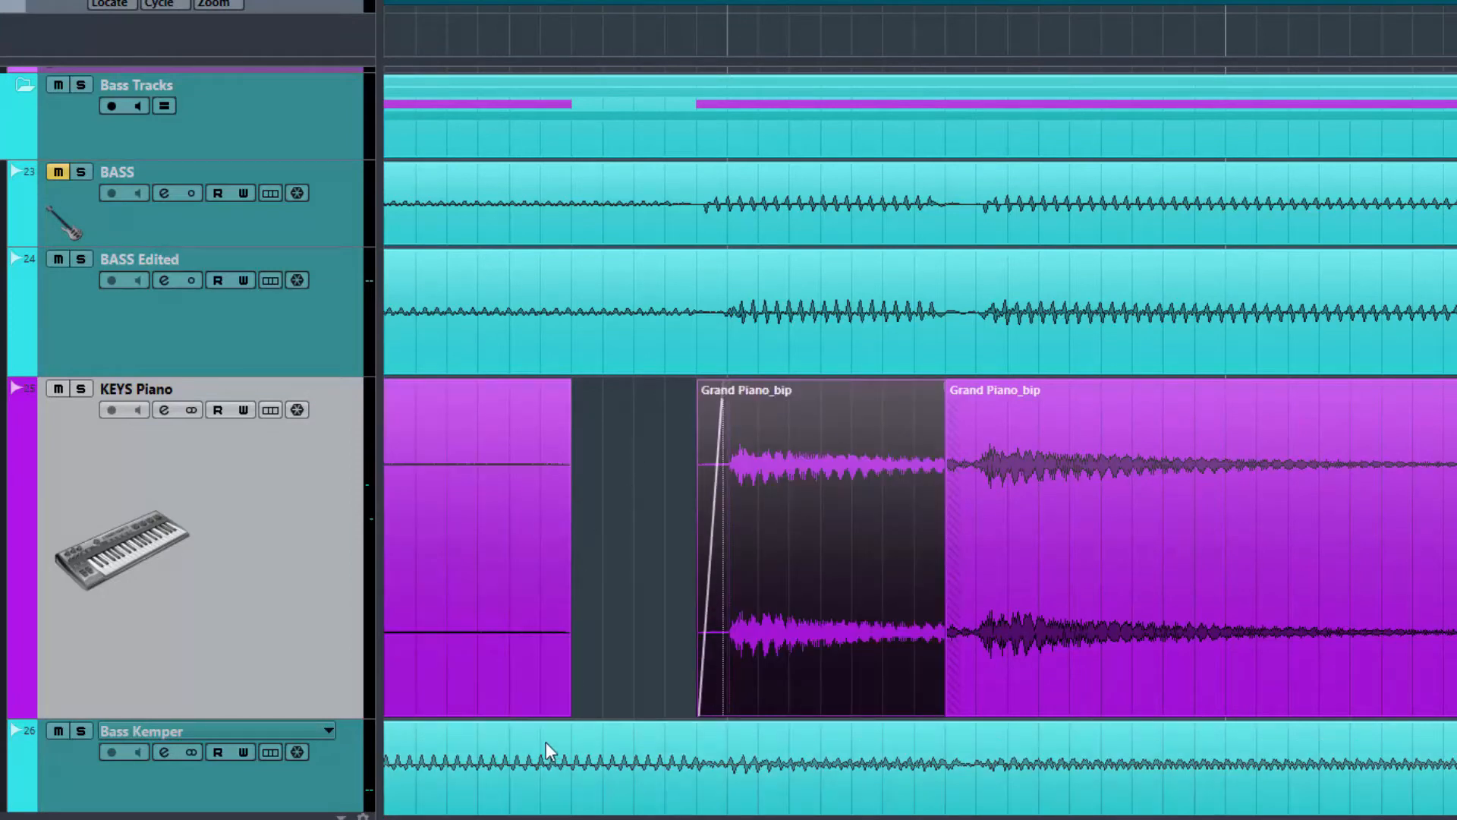
{"action": "left_click_drag", "start_coordinate": [568, 712], "coordinate": [605, 695]}
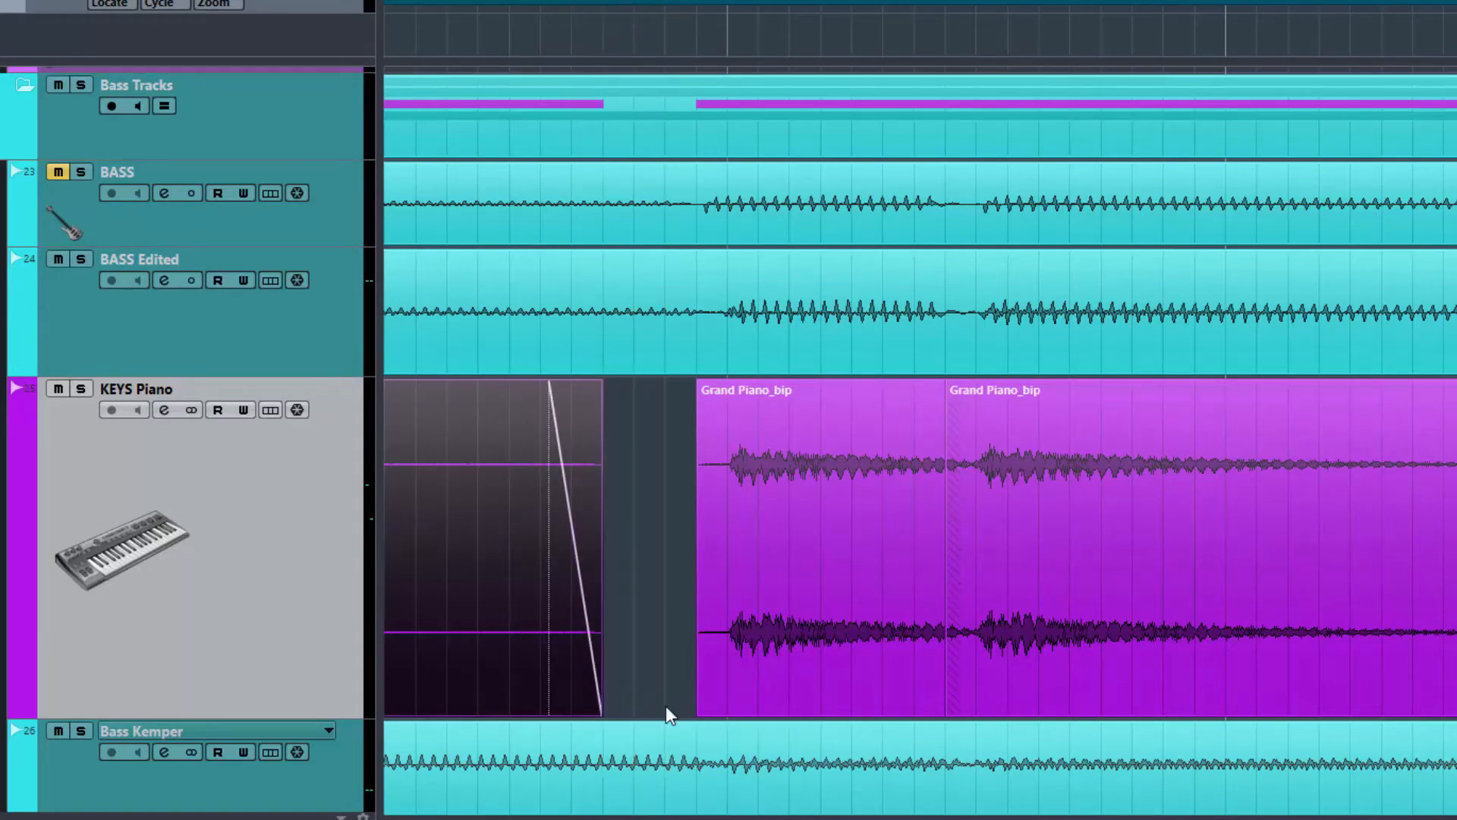
Play the edited piano chords from the earlier gap onward to check their timing against the bass.
{"action": "scroll", "coordinate": [592, 635], "scroll_direction": "down", "scroll_amount": 3}
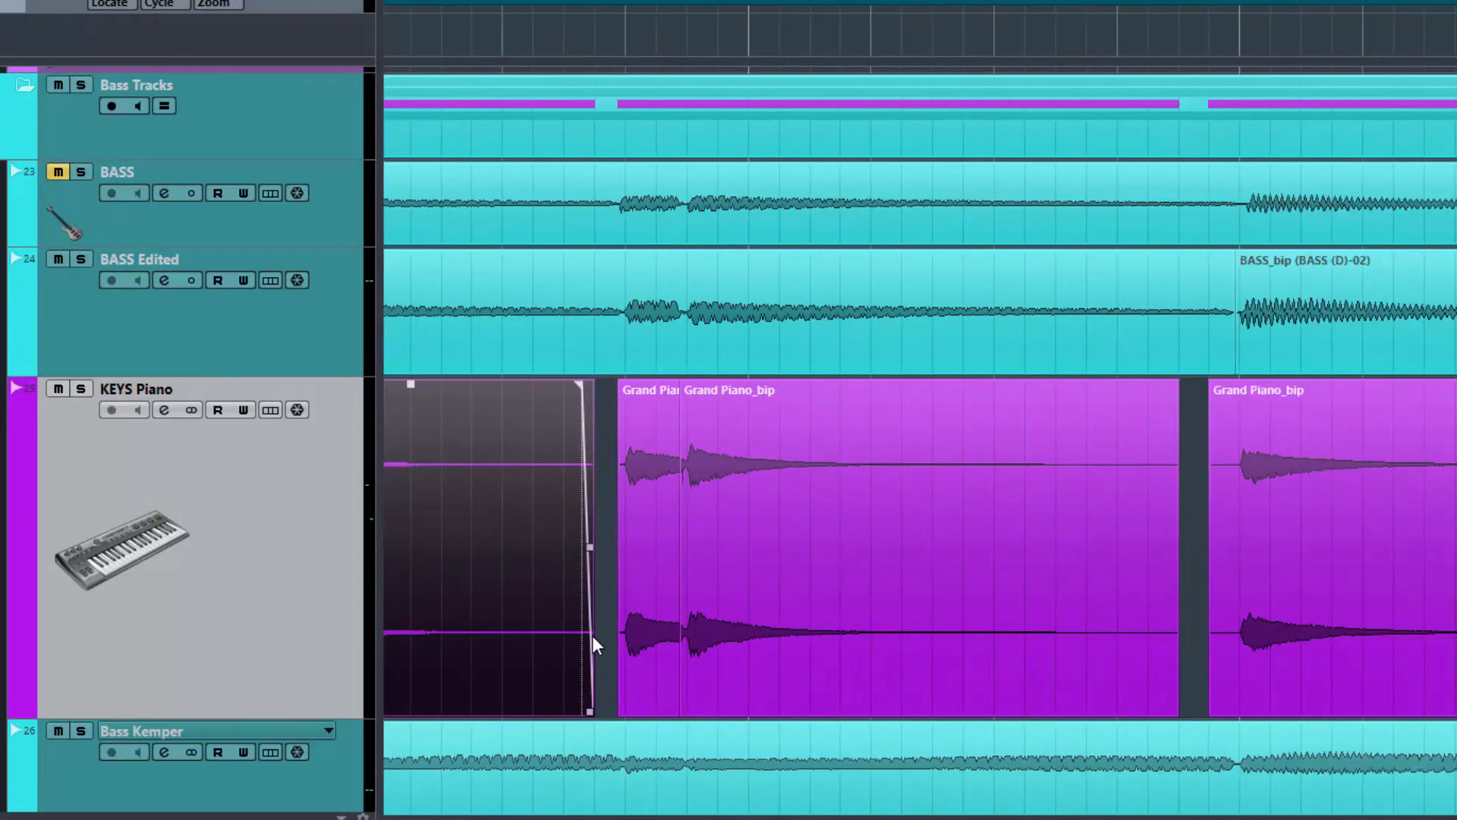
{"action": "scroll", "coordinate": [592, 635], "scroll_direction": "left", "scroll_amount": 5}
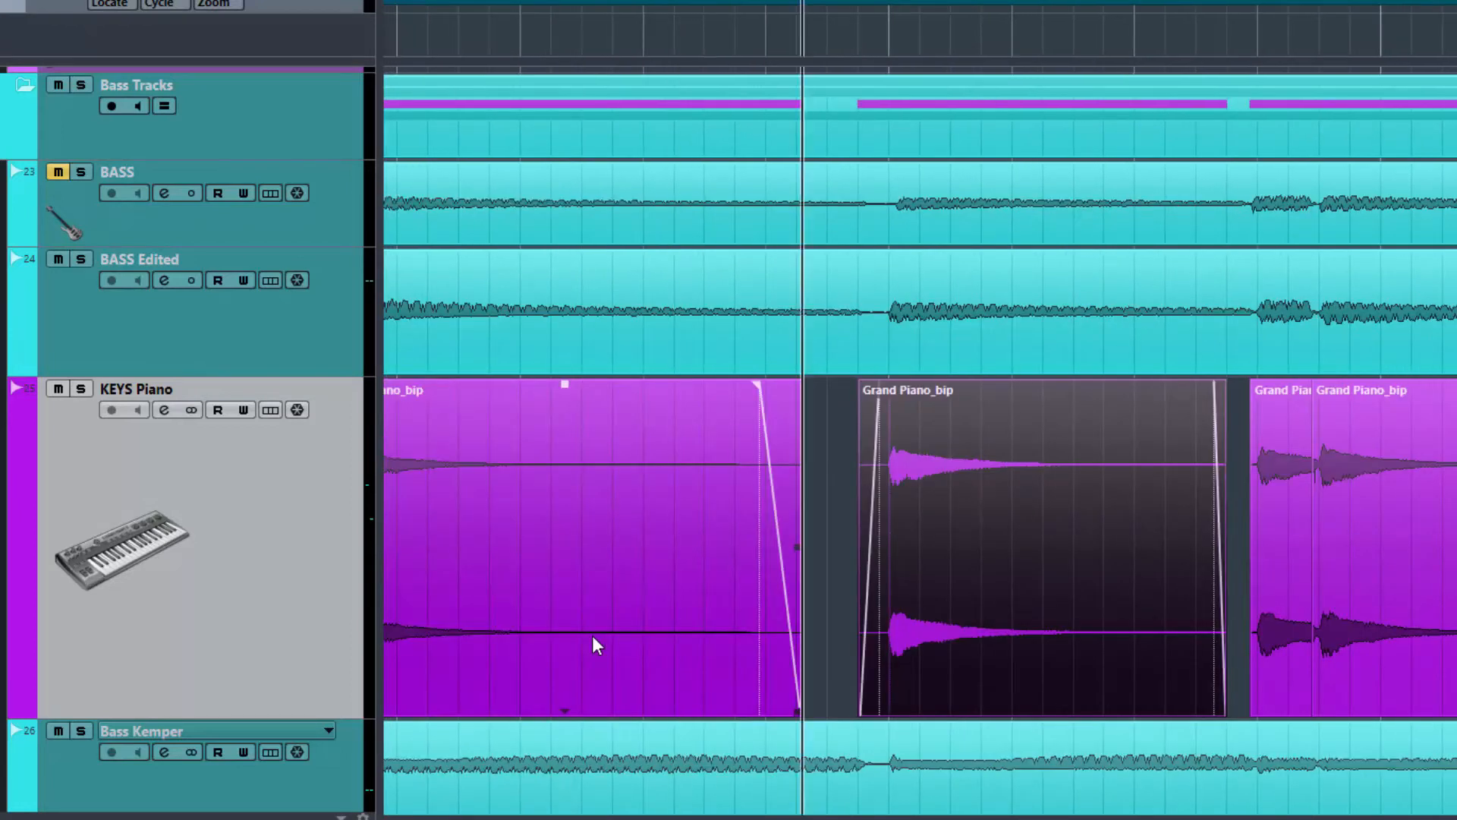
{"action": "scroll", "coordinate": [592, 643], "scroll_direction": "down", "scroll_amount": 1}
{"action": "key", "text": "space"}
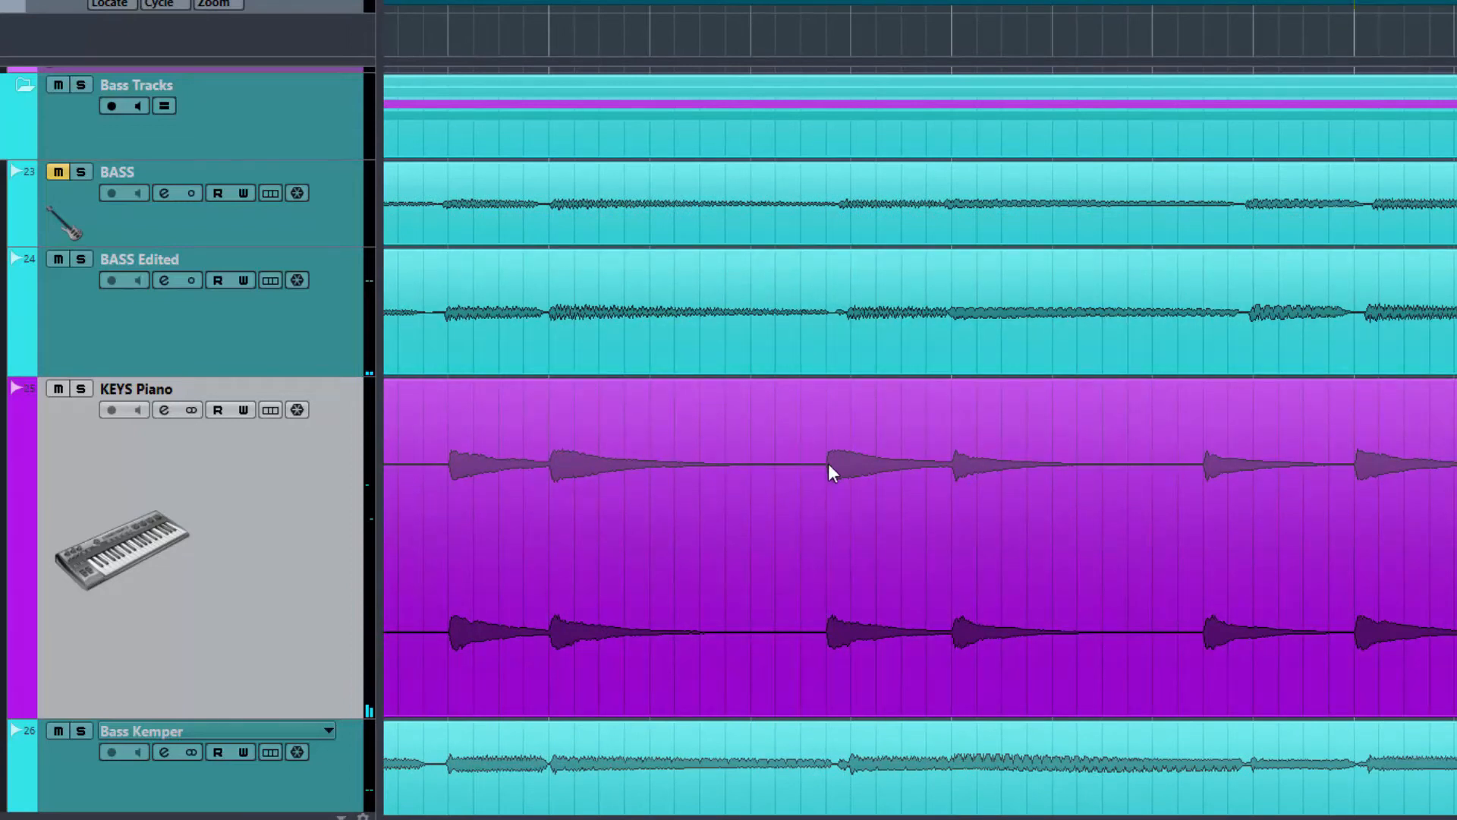
Isolate the next early piano chord by splitting just before it and before the following chord, and shift it one grid line later.
{"action": "scroll", "coordinate": [820, 502], "scroll_direction": "up", "scroll_amount": 7}
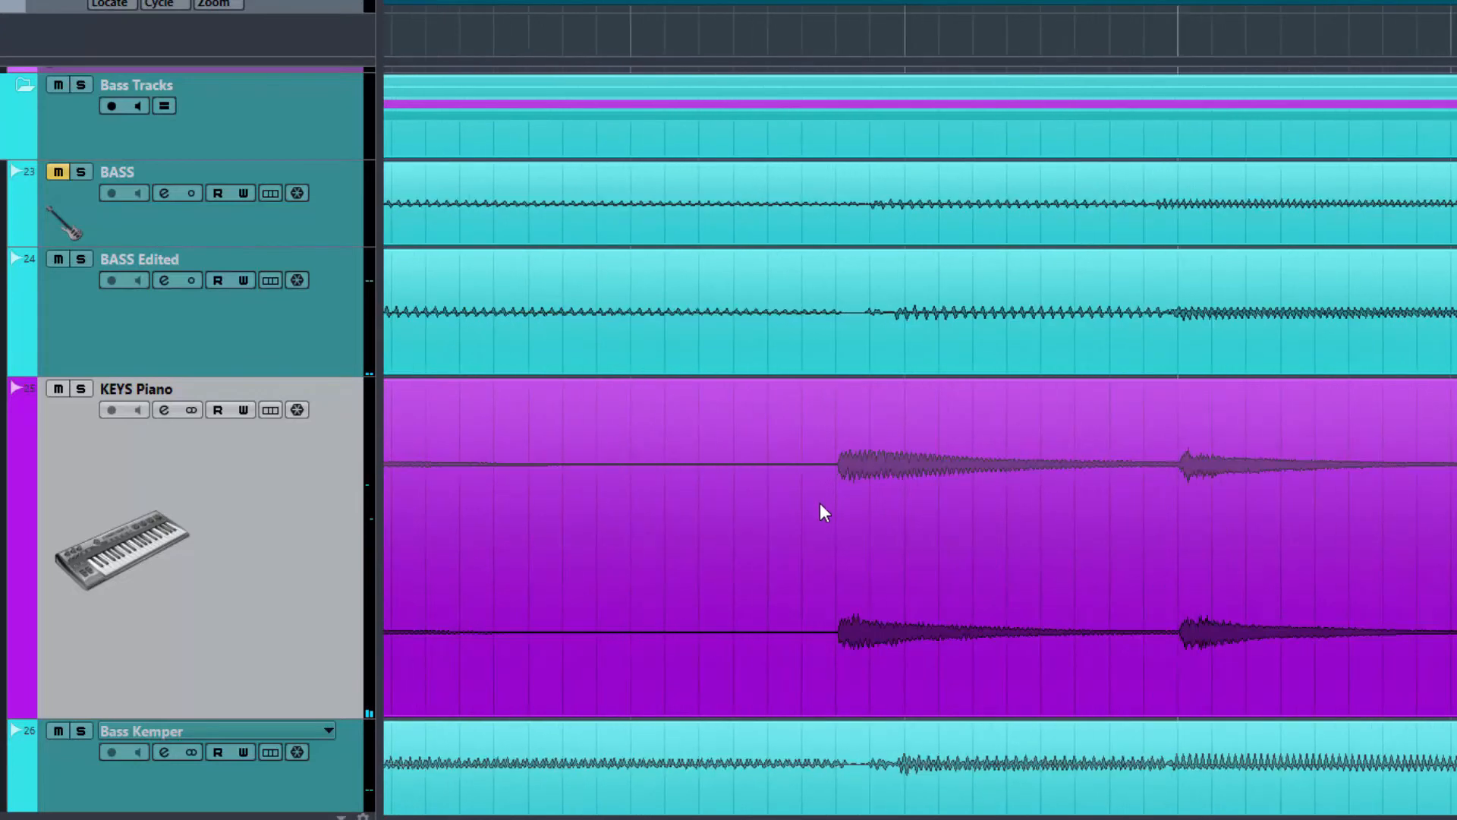
{"action": "scroll", "coordinate": [841, 495], "scroll_direction": "down", "scroll_amount": 4}
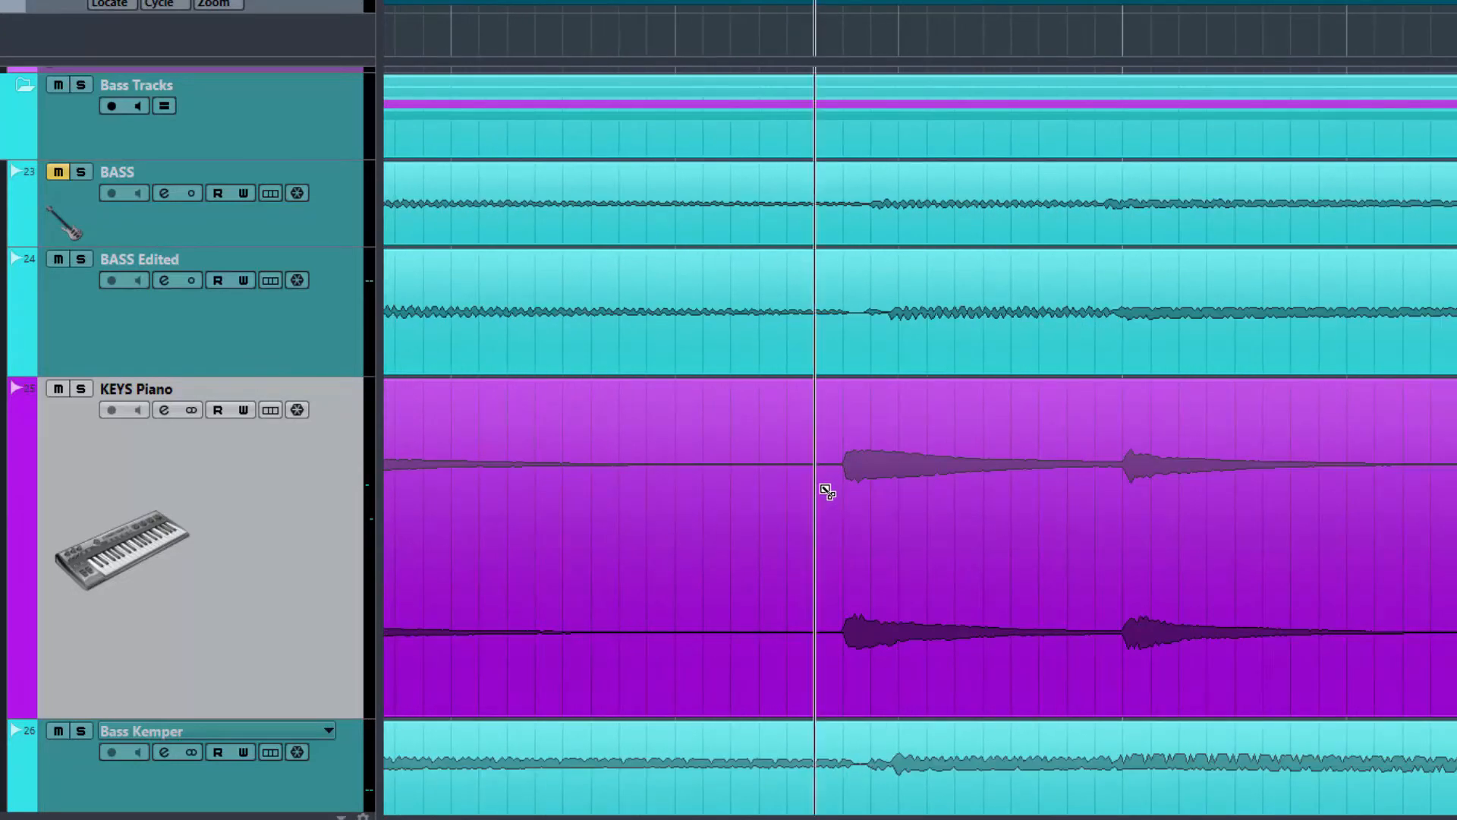
{"action": "left_click", "coordinate": [826, 491]}
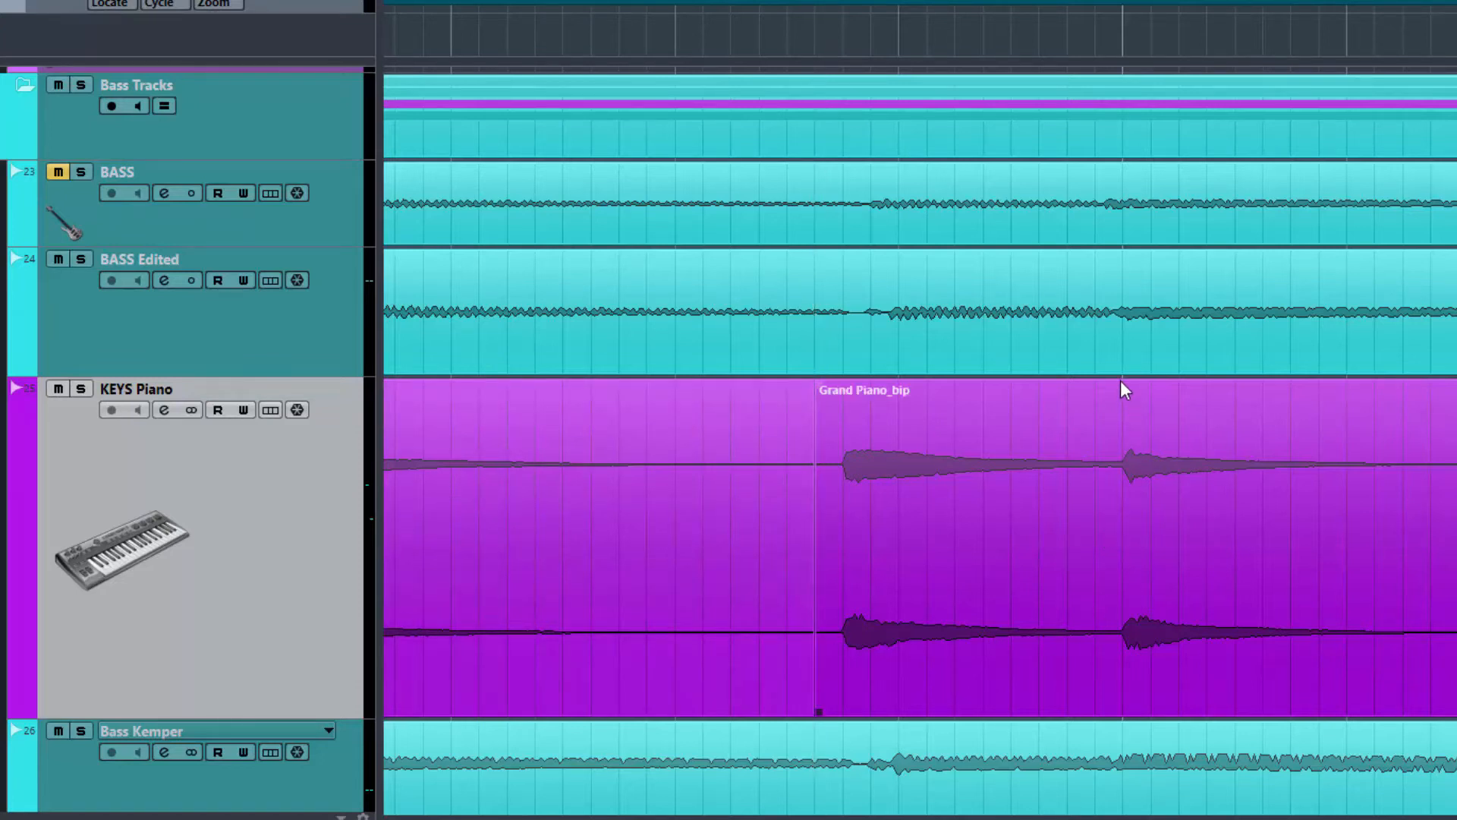
{"action": "left_click", "coordinate": [1127, 527], "text": "alt"}
{"action": "left_click_drag", "start_coordinate": [1116, 714], "coordinate": [1094, 714]}
{"action": "left_click_drag", "start_coordinate": [873, 589], "coordinate": [895, 586]}
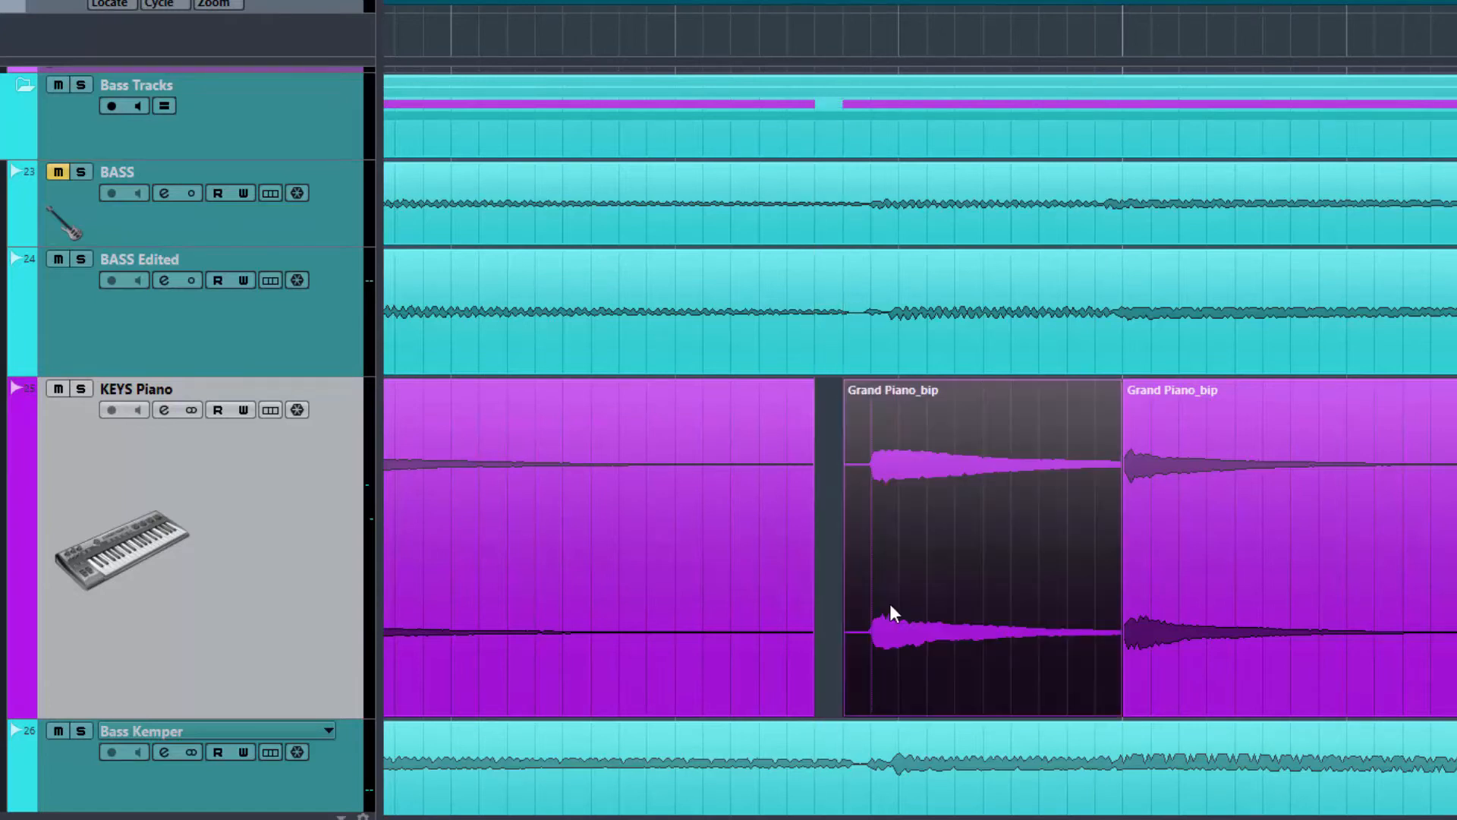
Extend the shifted chord's start back to the preceding event and add a fade-out to that preceding event.
{"action": "left_click_drag", "start_coordinate": [844, 711], "coordinate": [816, 711]}
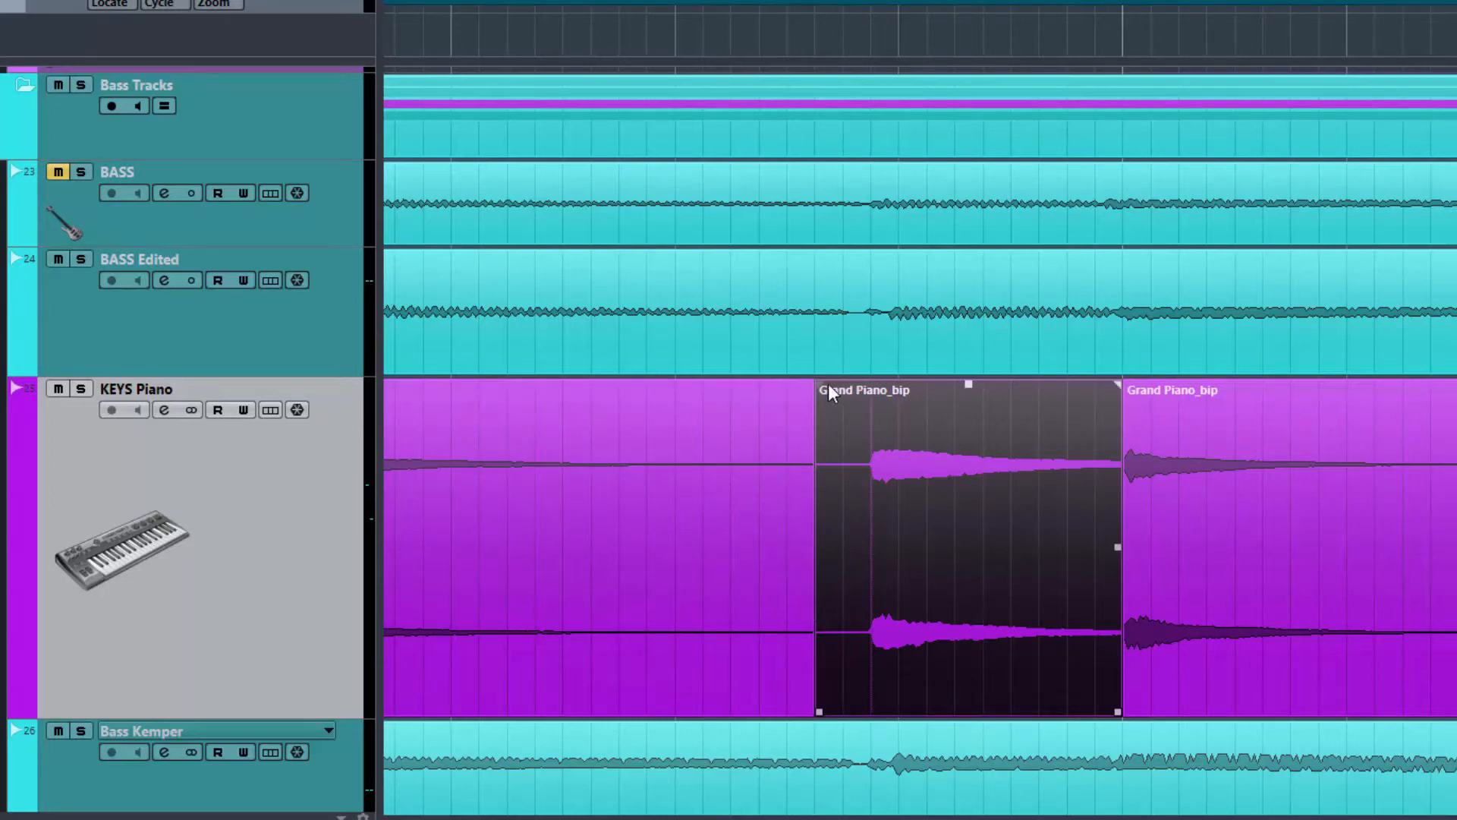
{"action": "left_click_drag", "start_coordinate": [824, 384], "coordinate": [765, 398]}
{"action": "left_click", "coordinate": [1083, 480]}
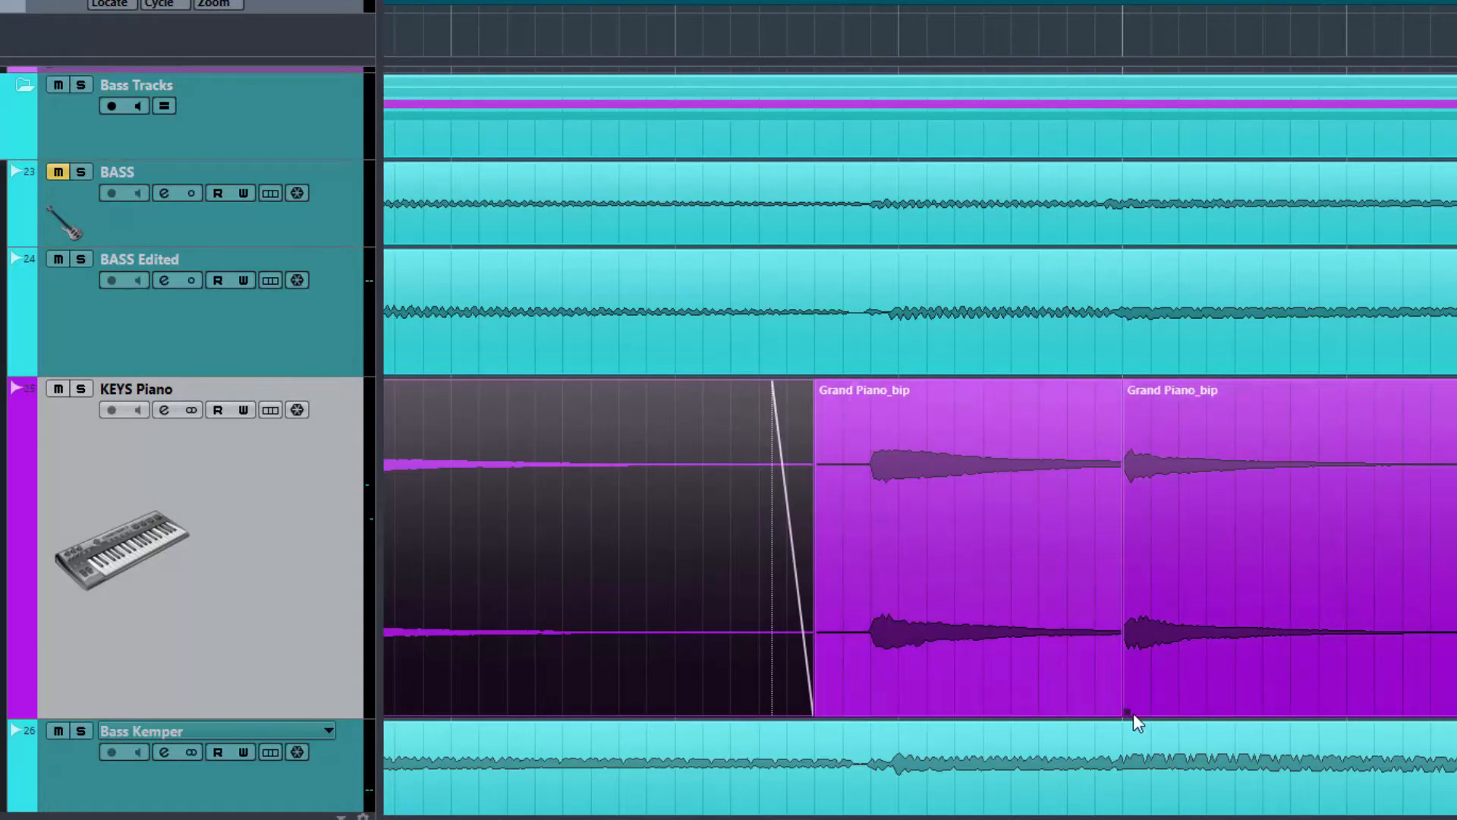
Start the following chord's event one grid line earlier and crossfade it with the shifted chord's event.
{"action": "left_click_drag", "start_coordinate": [1130, 714], "coordinate": [1091, 711]}
{"action": "left_click", "coordinate": [1096, 711]}
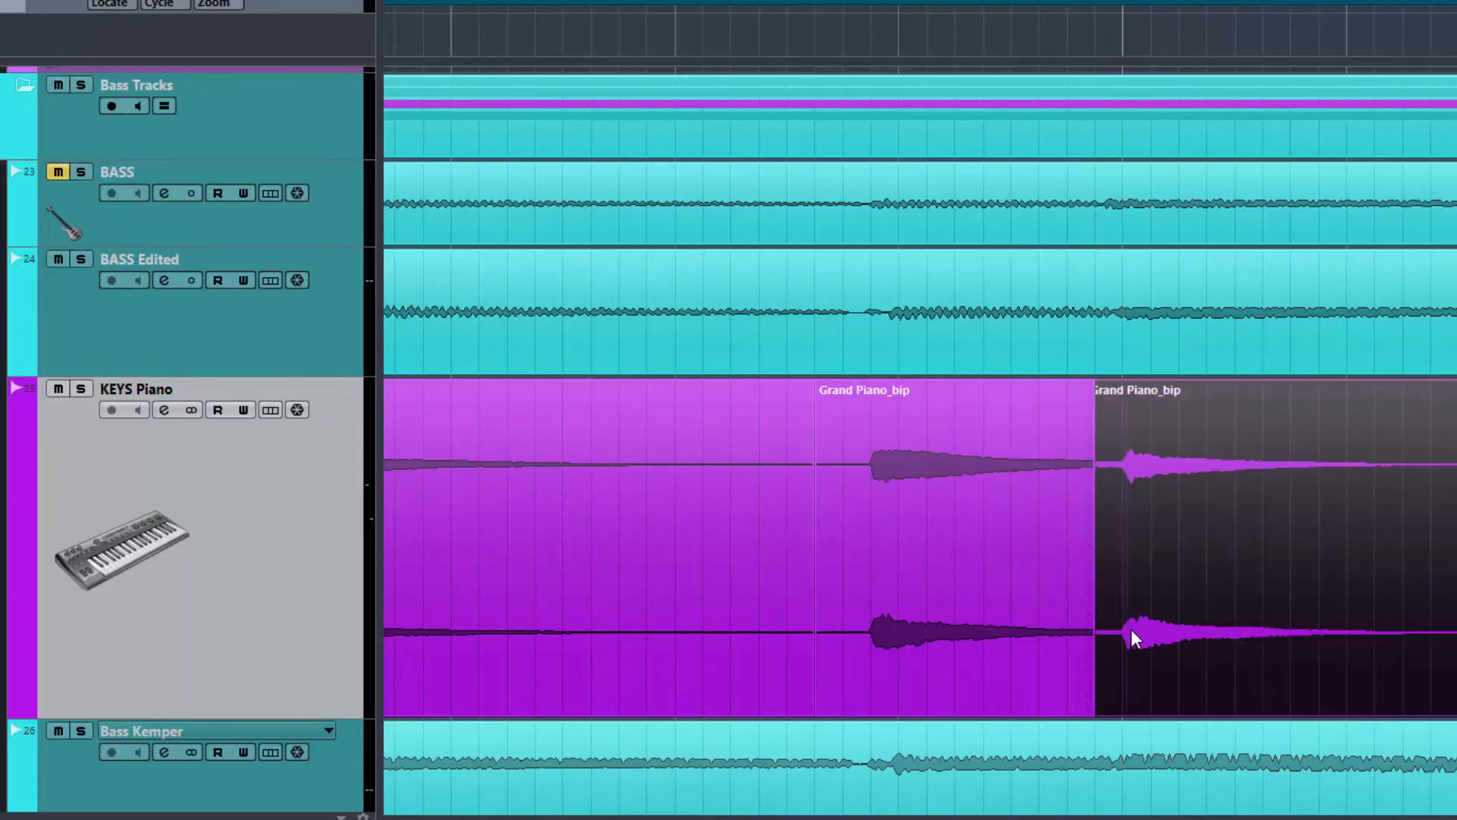
{"action": "left_click", "coordinate": [1049, 585]}
{"action": "left_click", "coordinate": [1151, 590], "text": "shift"}
{"action": "key", "text": "x"}
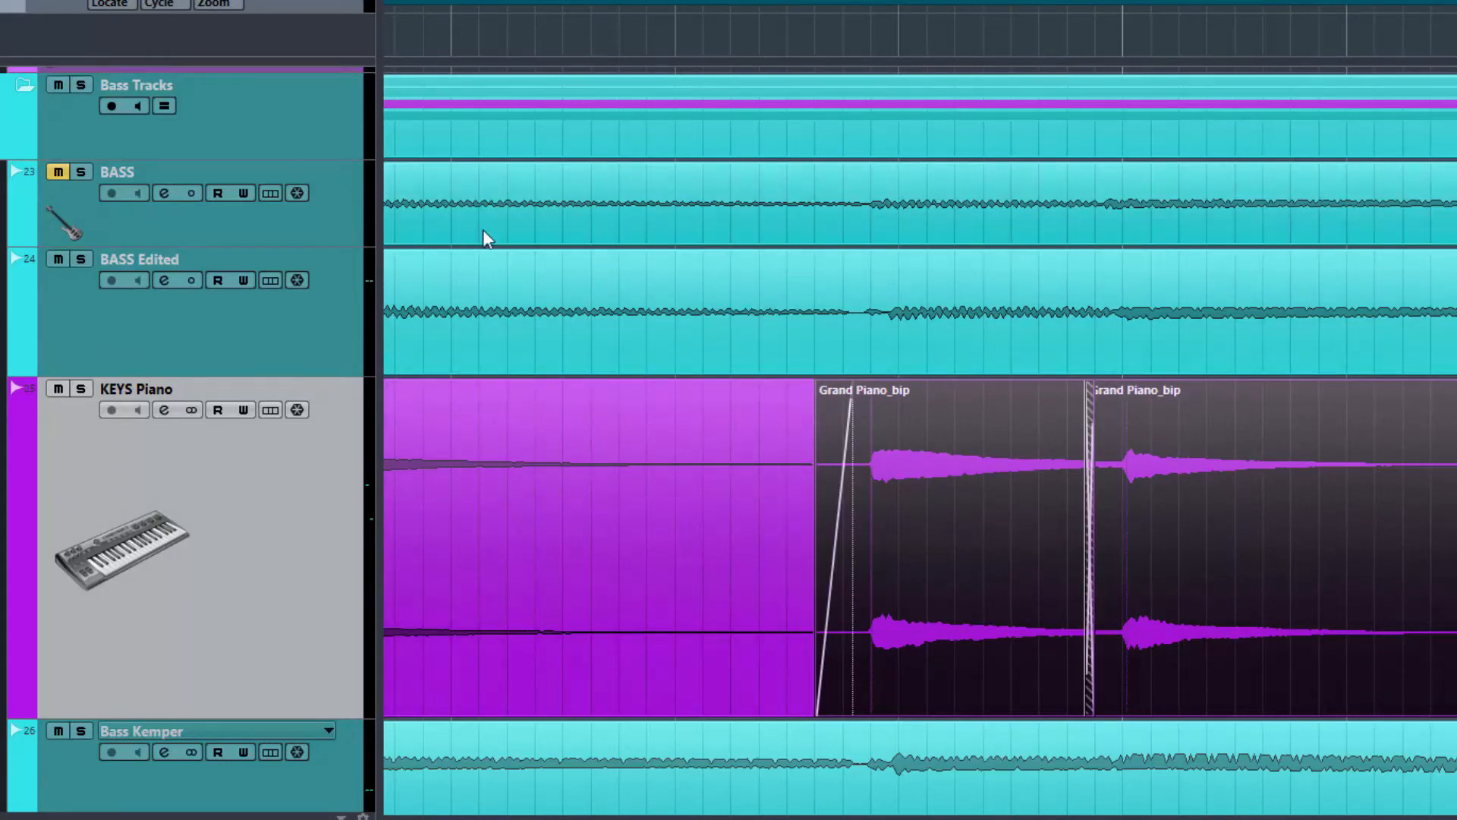
Play from before the newly crossfaded chords through the next phrase to check the piano against the bass.
{"action": "scroll", "coordinate": [618, 351], "scroll_direction": "down", "scroll_amount": 6, "text": "ctrl"}
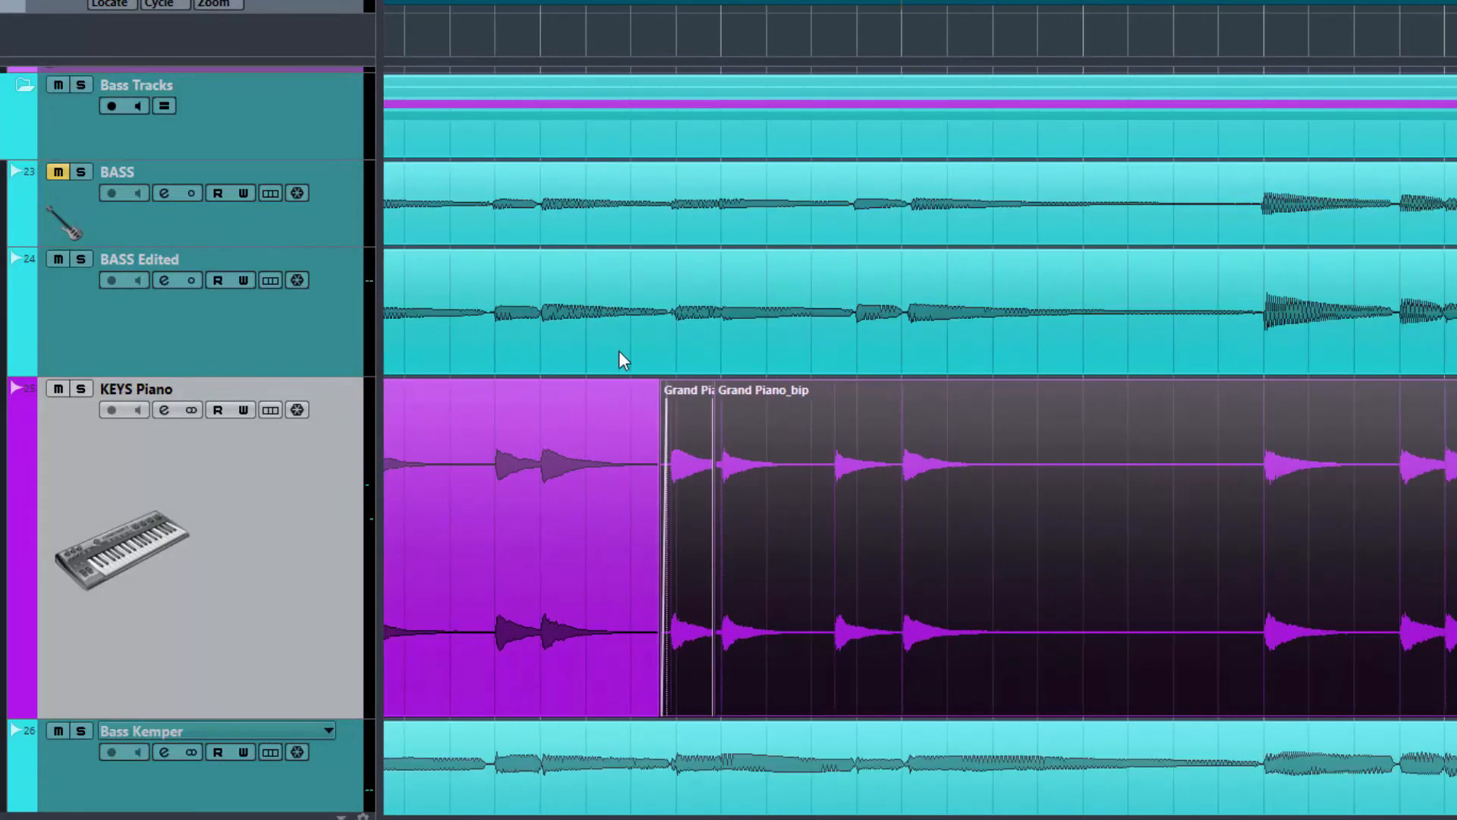
{"action": "left_click", "coordinate": [440, 57]}
{"action": "key", "text": "space"}
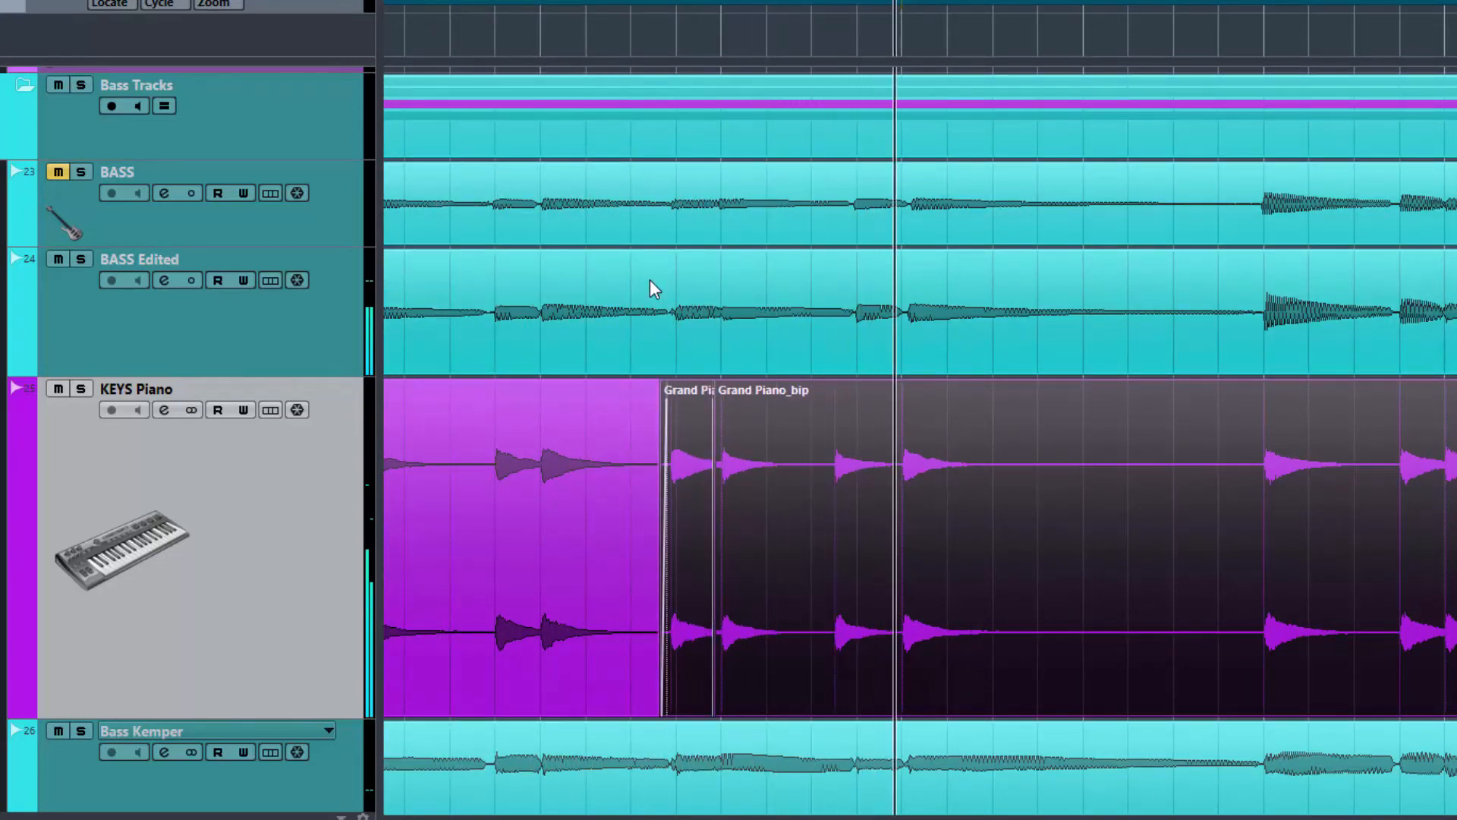
{"action": "key", "text": "space"}
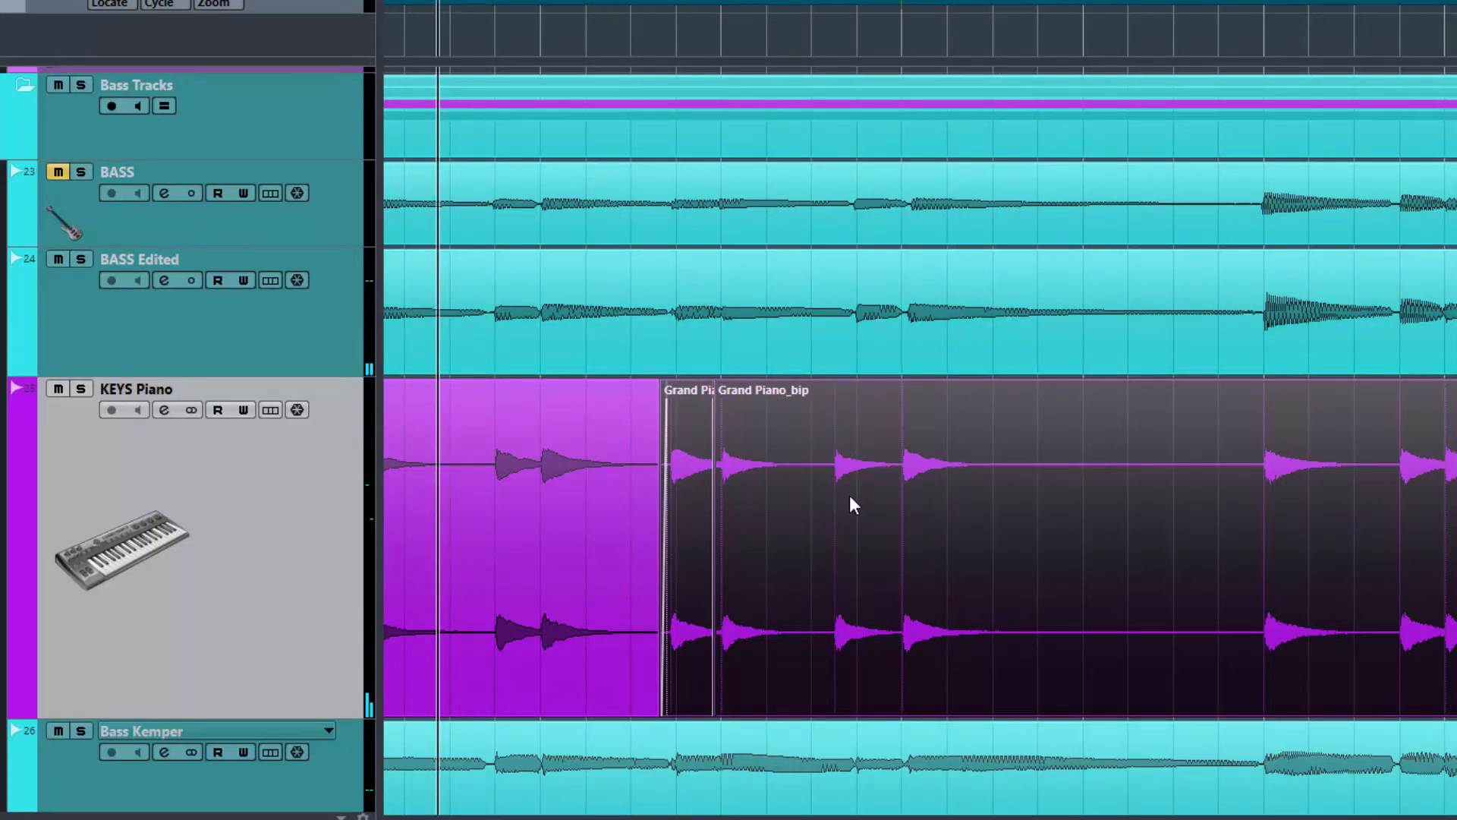
Split the Grand Piano_bip event one grid line before the next early two-chord phrase.
{"action": "scroll", "coordinate": [853, 473], "scroll_direction": "up", "scroll_amount": 5}
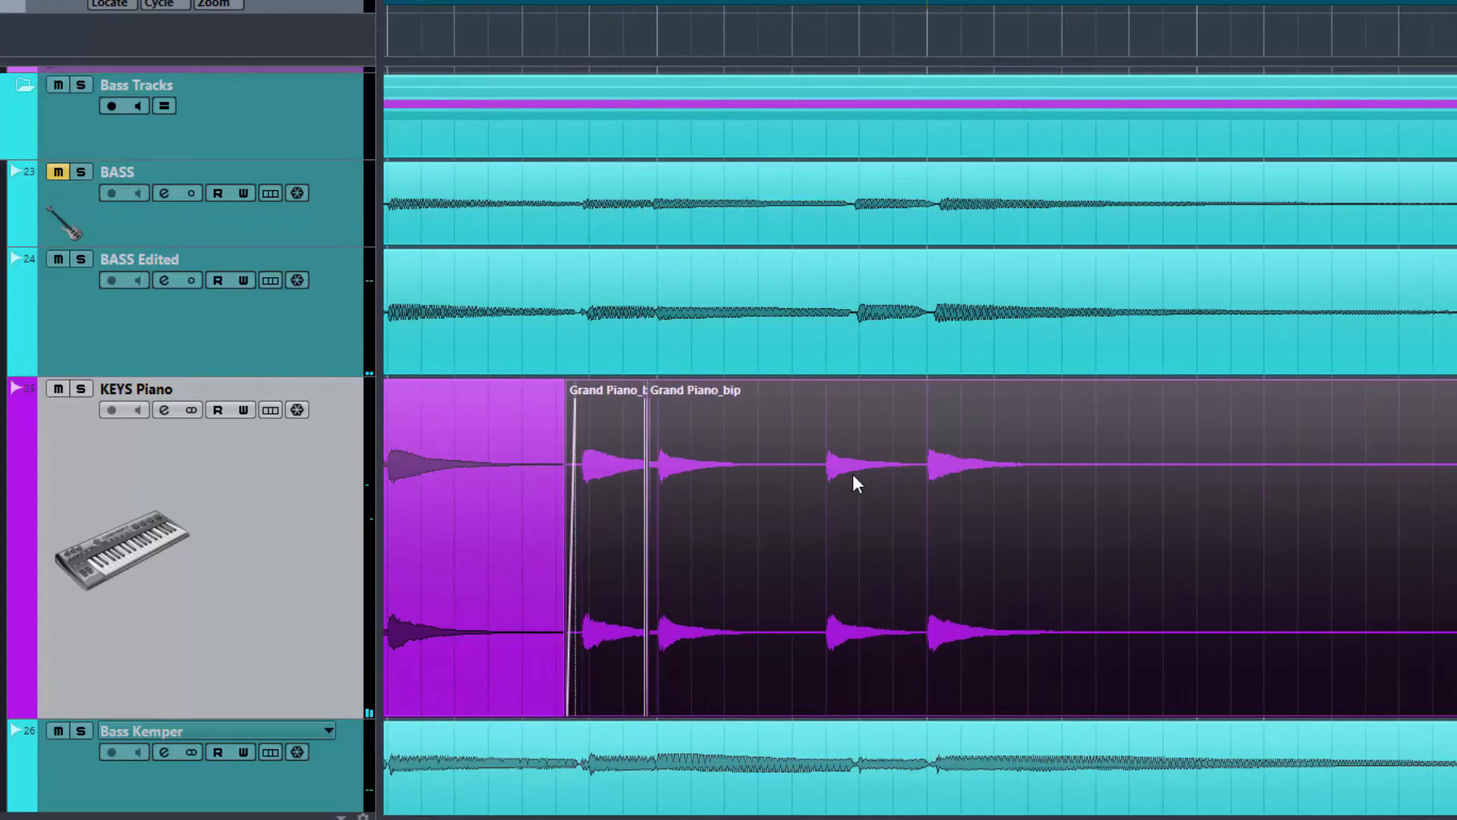
{"action": "scroll", "coordinate": [864, 473], "scroll_direction": "up", "scroll_amount": 1}
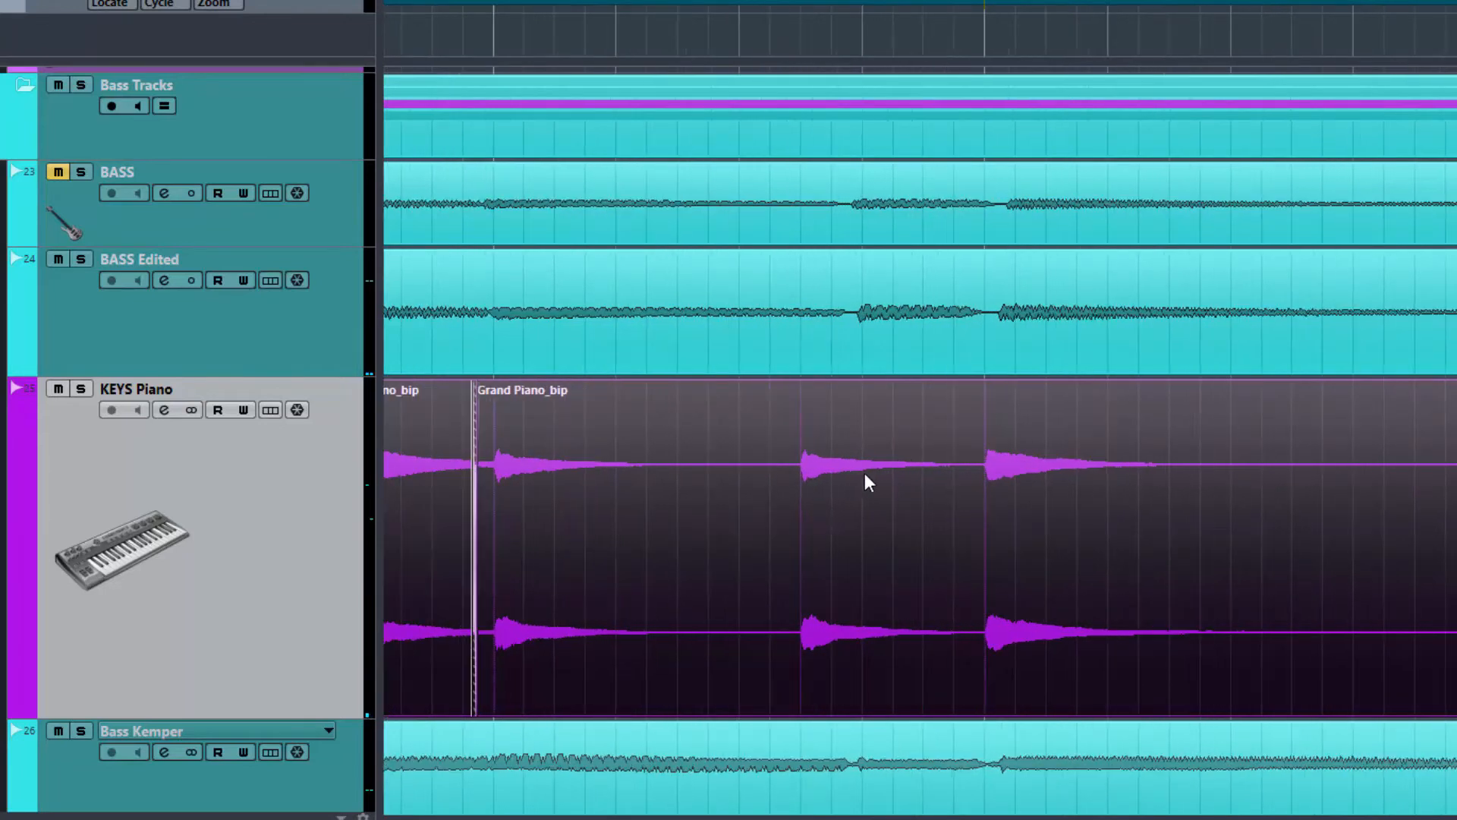
{"action": "left_click", "coordinate": [783, 484], "text": "alt+shift"}
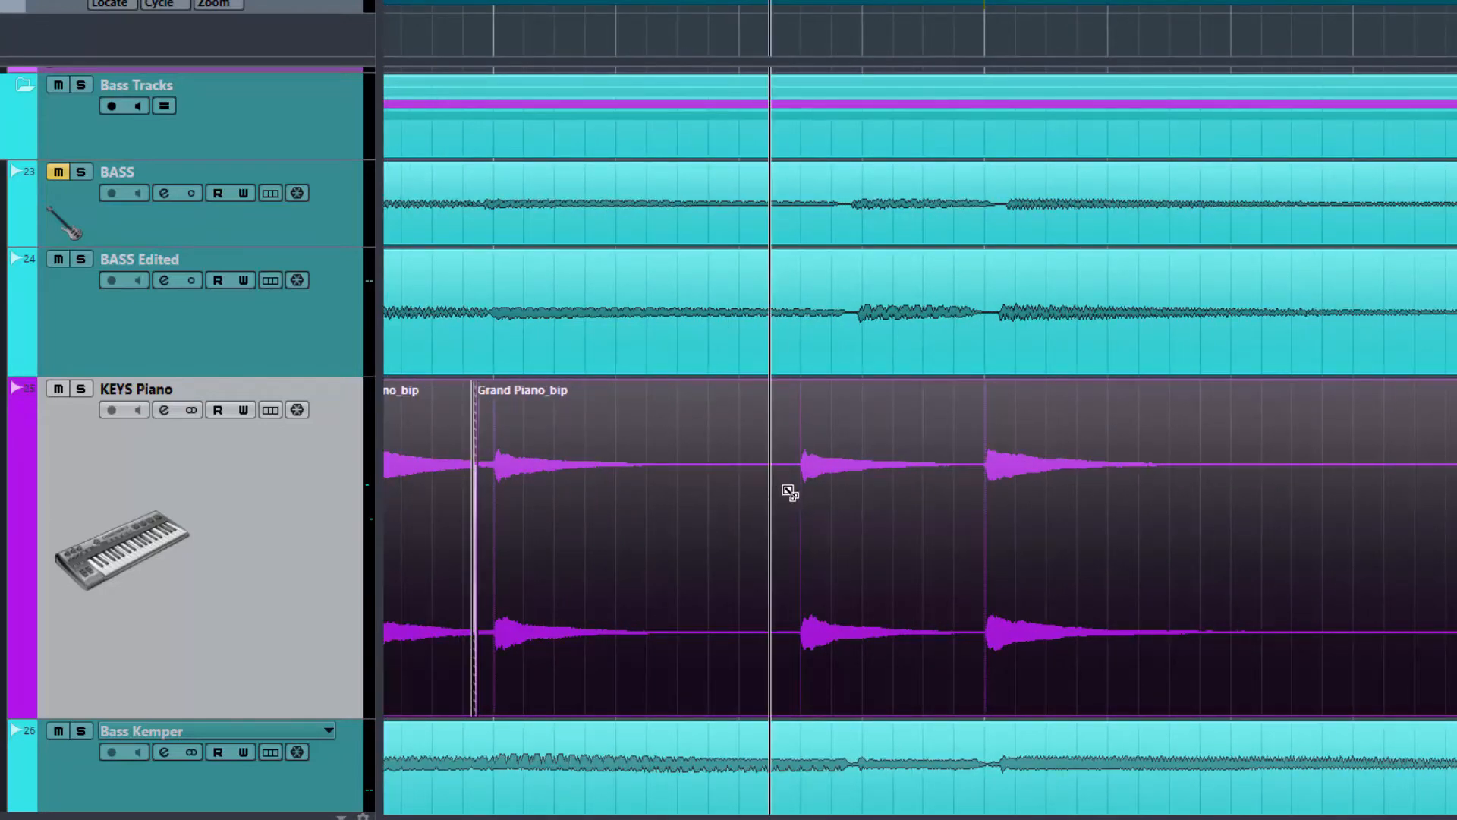
{"action": "left_click", "coordinate": [789, 495], "text": "alt+shift"}
{"action": "left_click_drag", "start_coordinate": [879, 333], "coordinate": [764, 486]}
{"action": "left_click", "coordinate": [773, 484], "text": "alt+shift"}
{"action": "key", "text": "h"}
{"action": "left_click", "coordinate": [790, 489], "text": "alt+shift"}
{"action": "key", "text": "alt+x"}
{"action": "key", "text": "period"}
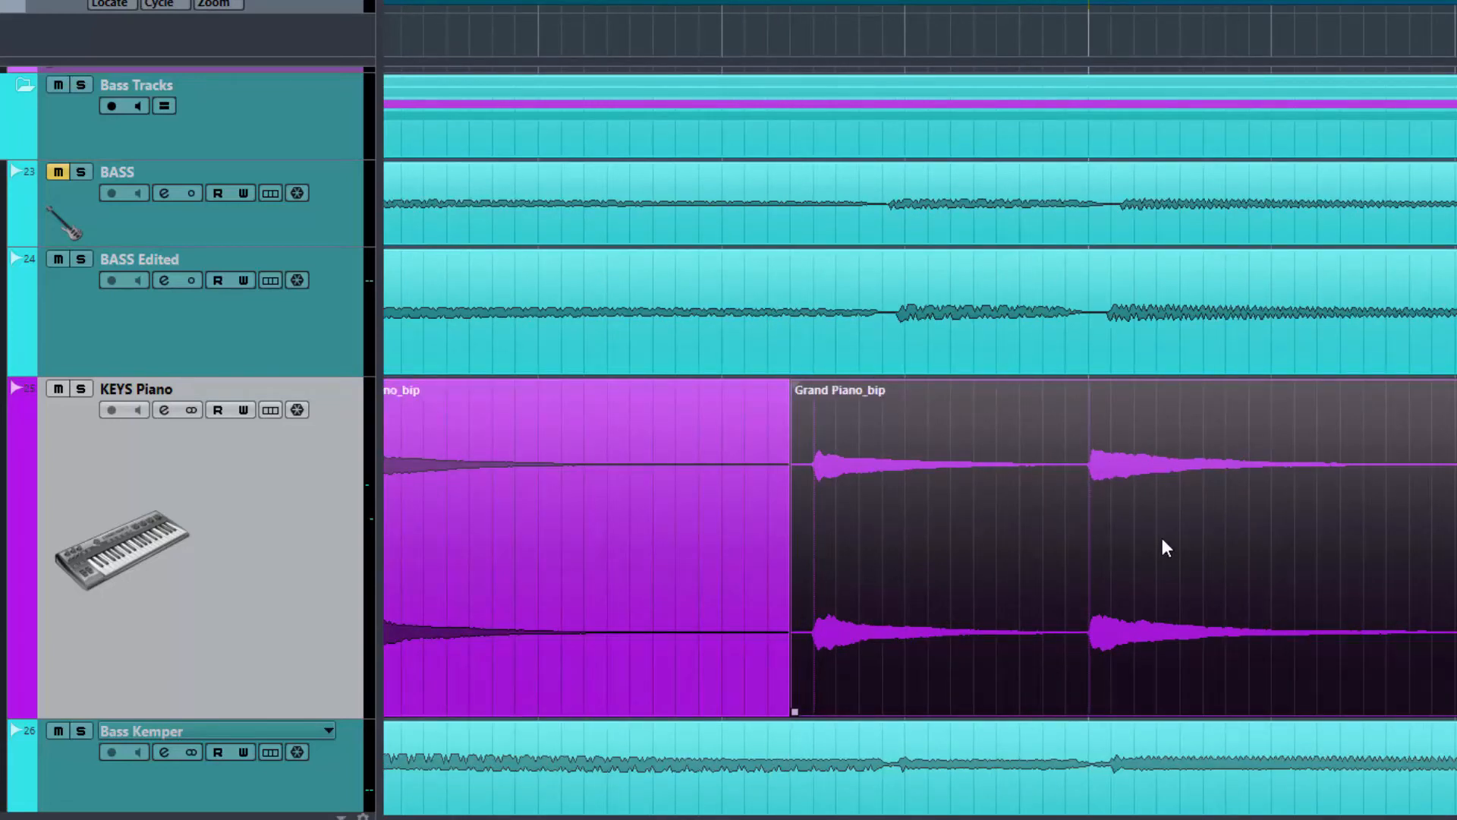
Split the piano event again one grid line before the chord that follows the long silence.
{"action": "scroll", "coordinate": [1162, 539], "scroll_direction": "right", "scroll_amount": 10}
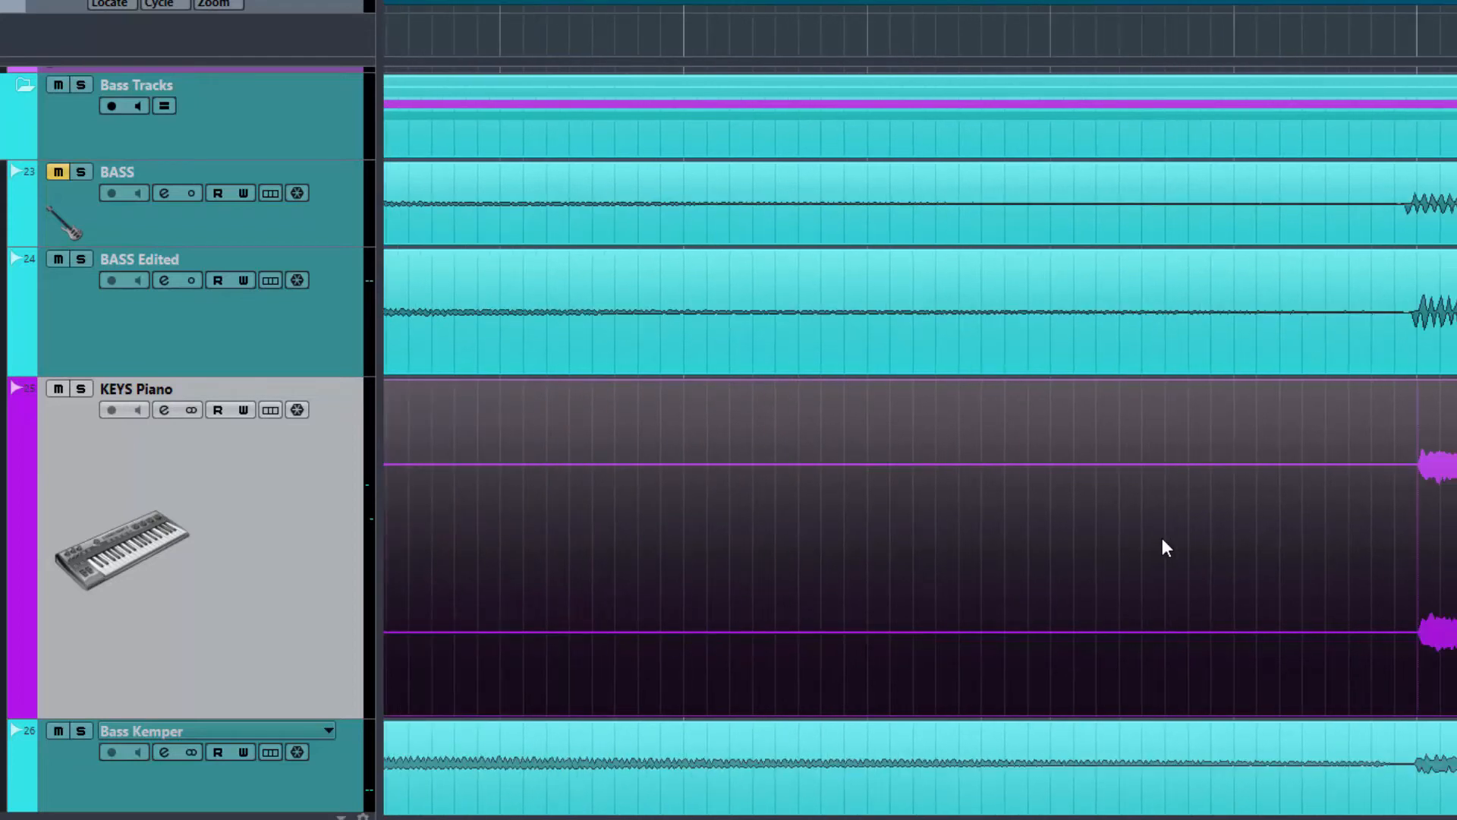
{"action": "left_click", "coordinate": [1395, 533], "text": "alt+shift"}
{"action": "left_click", "coordinate": [1380, 667]}
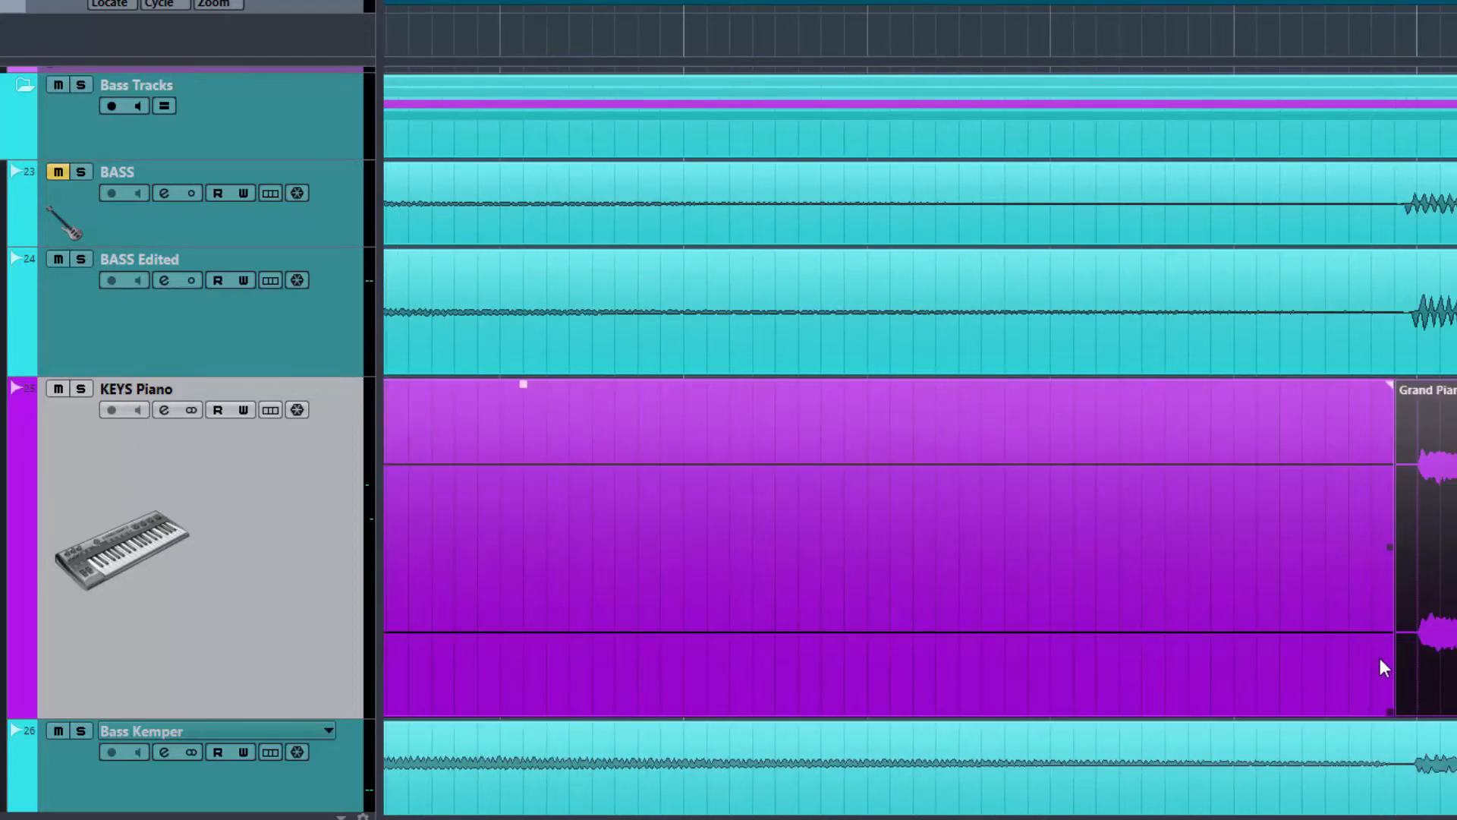
Shorten the silent end of the two-chord event and add a short fade-in to the following chord's event.
{"action": "left_click_drag", "start_coordinate": [1385, 713], "coordinate": [1279, 712]}
{"action": "left_click_drag", "start_coordinate": [1401, 385], "coordinate": [1410, 385]}
{"action": "scroll", "coordinate": [984, 663], "scroll_direction": "down", "scroll_amount": 4}
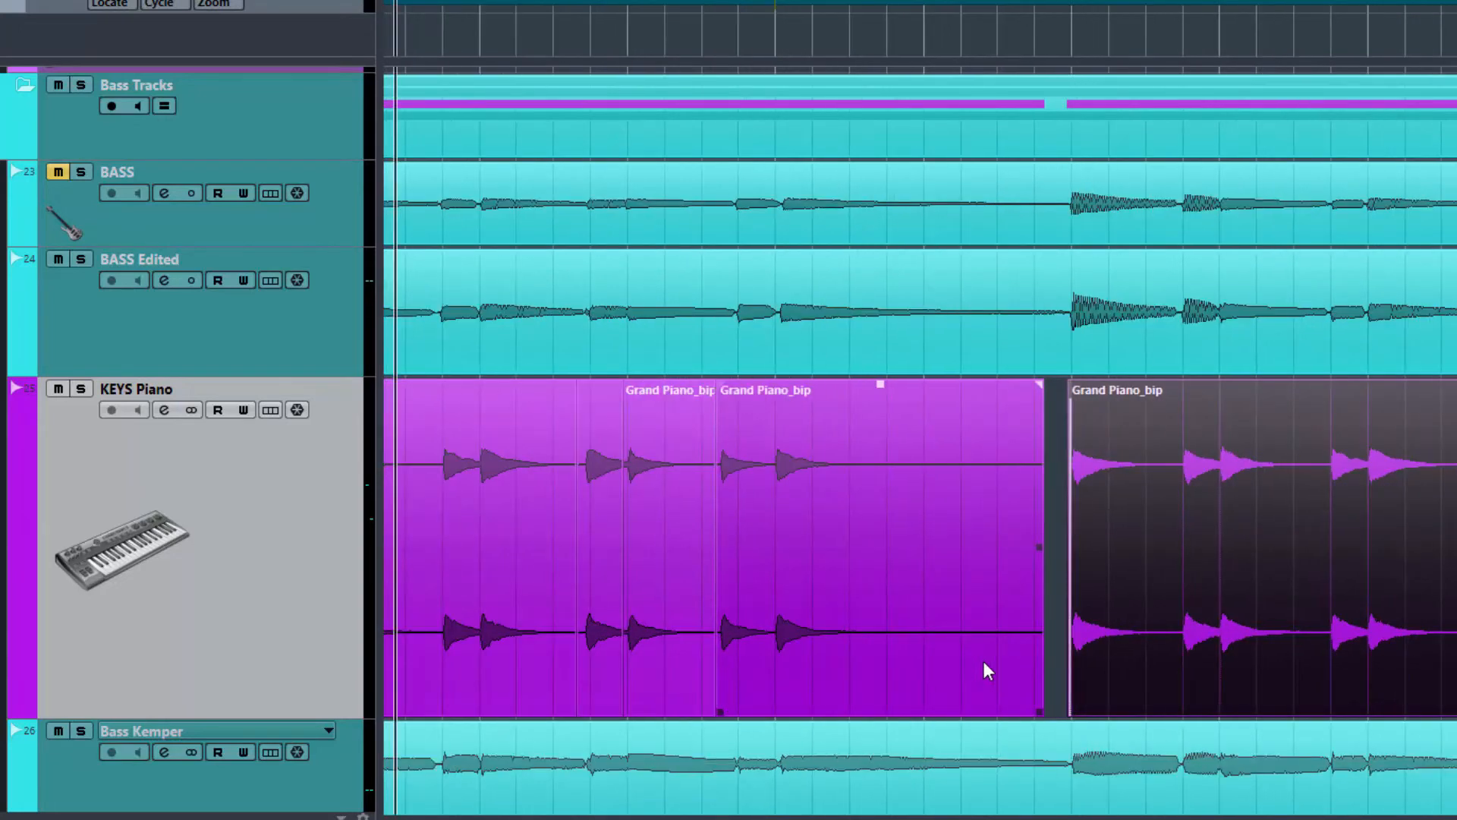
Shift the isolated two-chord event two grid lines later so its first chord starts with the matching BASS Edited note.
{"action": "scroll", "coordinate": [780, 576], "scroll_direction": "up", "scroll_amount": 2}
{"action": "left_click_drag", "start_coordinate": [765, 579], "coordinate": [781, 577]}
Split the shifted phrase one grid line before its second chord, trim the first chord's end, and move the second chord earlier to its BASS Edited note.
{"action": "scroll", "coordinate": [752, 526], "scroll_direction": "up", "scroll_amount": 3}
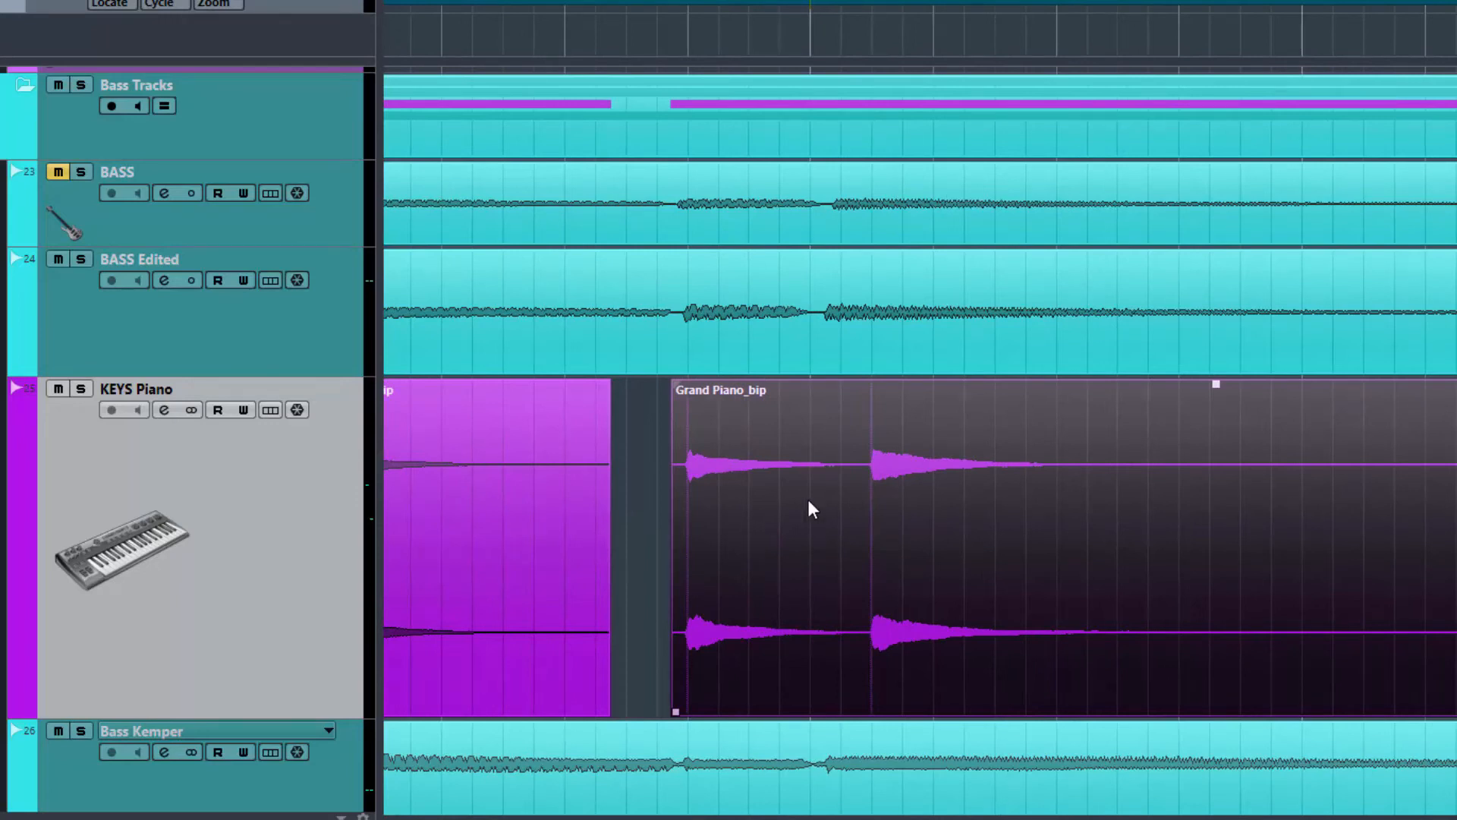
{"action": "scroll", "coordinate": [845, 483], "scroll_direction": "up", "scroll_amount": 3}
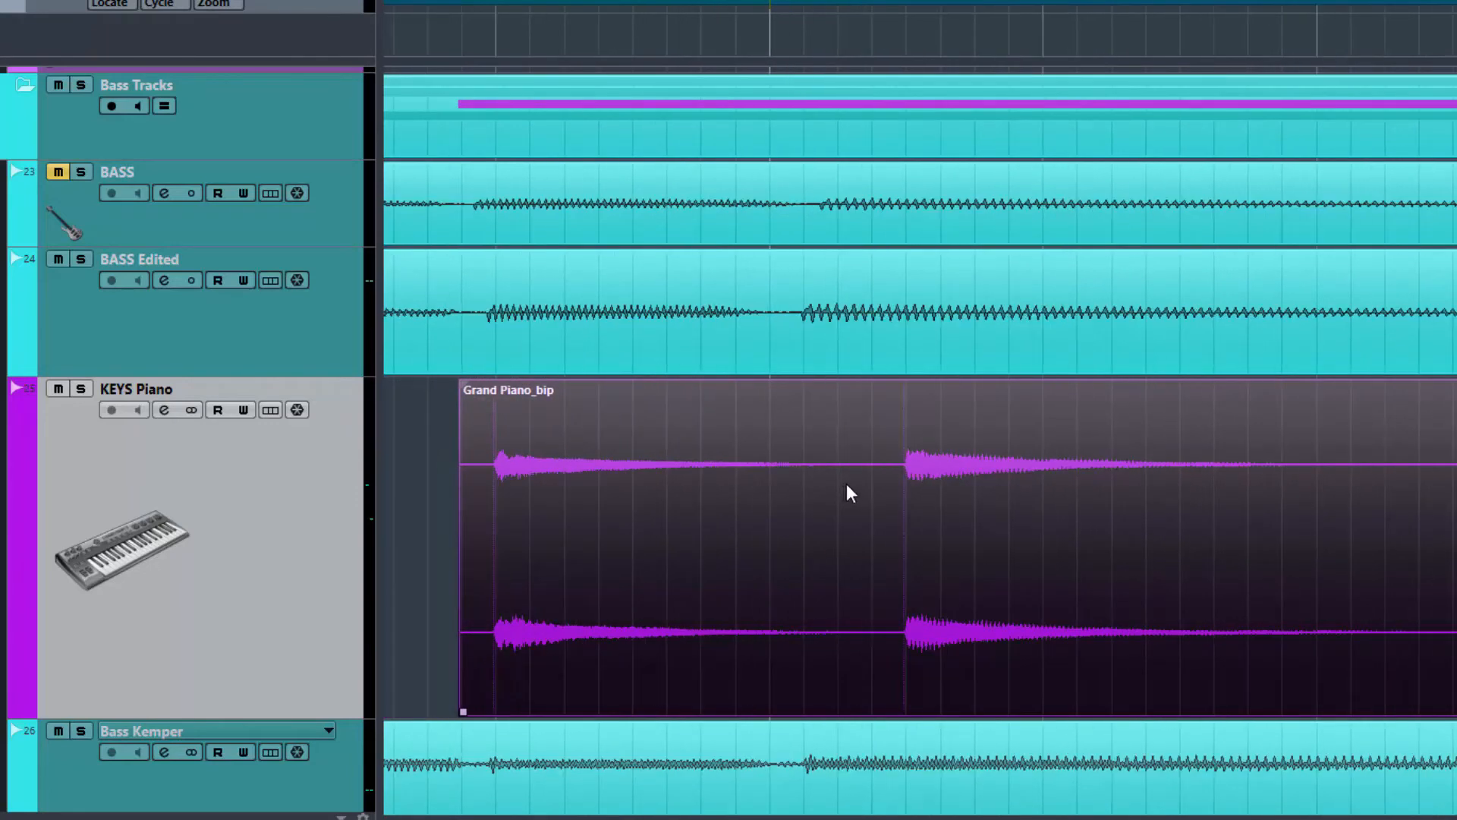
{"action": "left_click", "coordinate": [873, 522]}
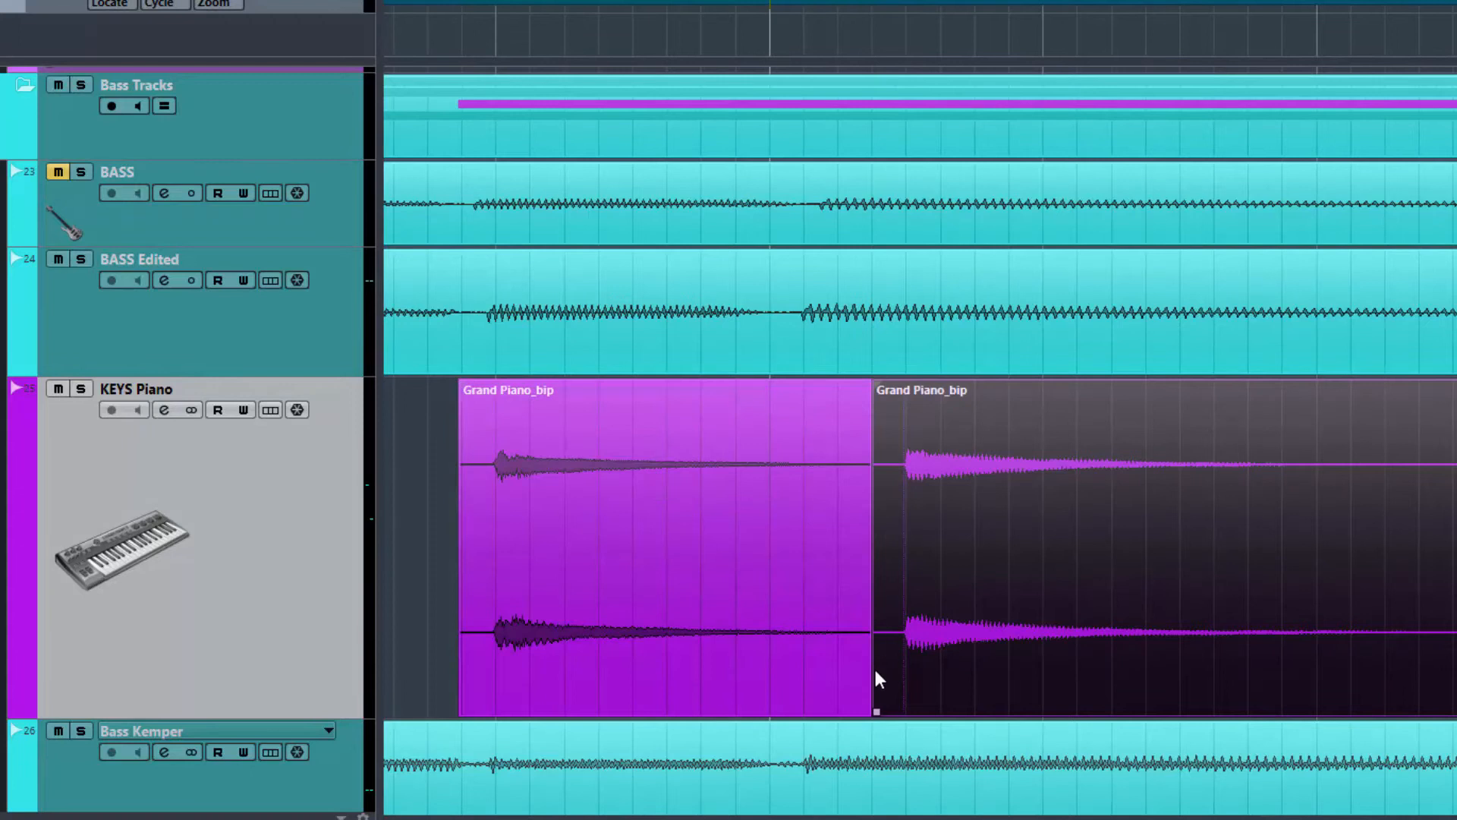
{"action": "left_click_drag", "start_coordinate": [863, 706], "coordinate": [775, 689]}
{"action": "left_click_drag", "start_coordinate": [900, 699], "coordinate": [776, 709]}
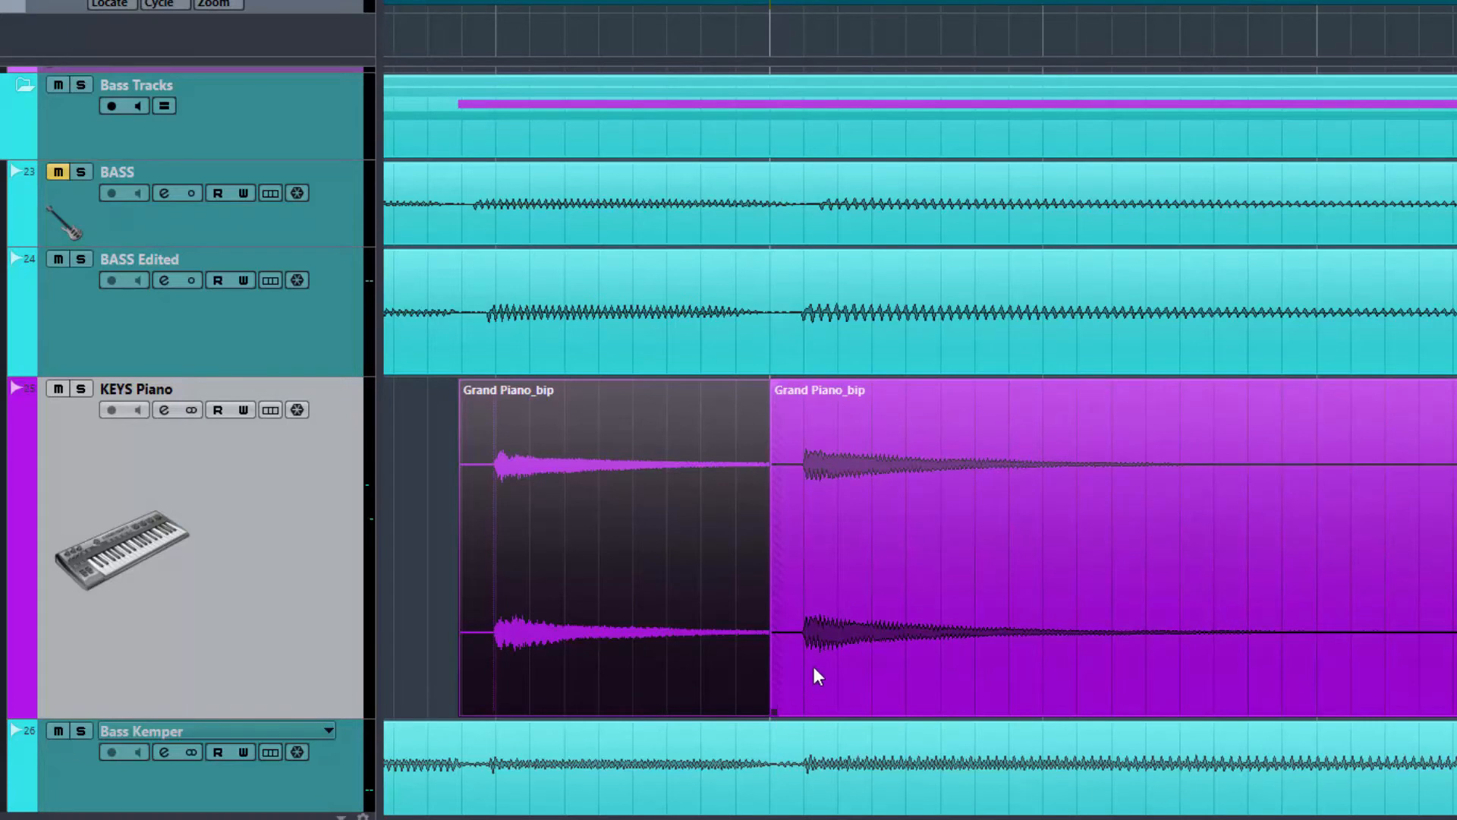
Crossfade the two chord events of the shifted phrase and add a short fade-in to the first one.
{"action": "left_click", "coordinate": [798, 661], "text": "shift"}
{"action": "key", "text": "x"}
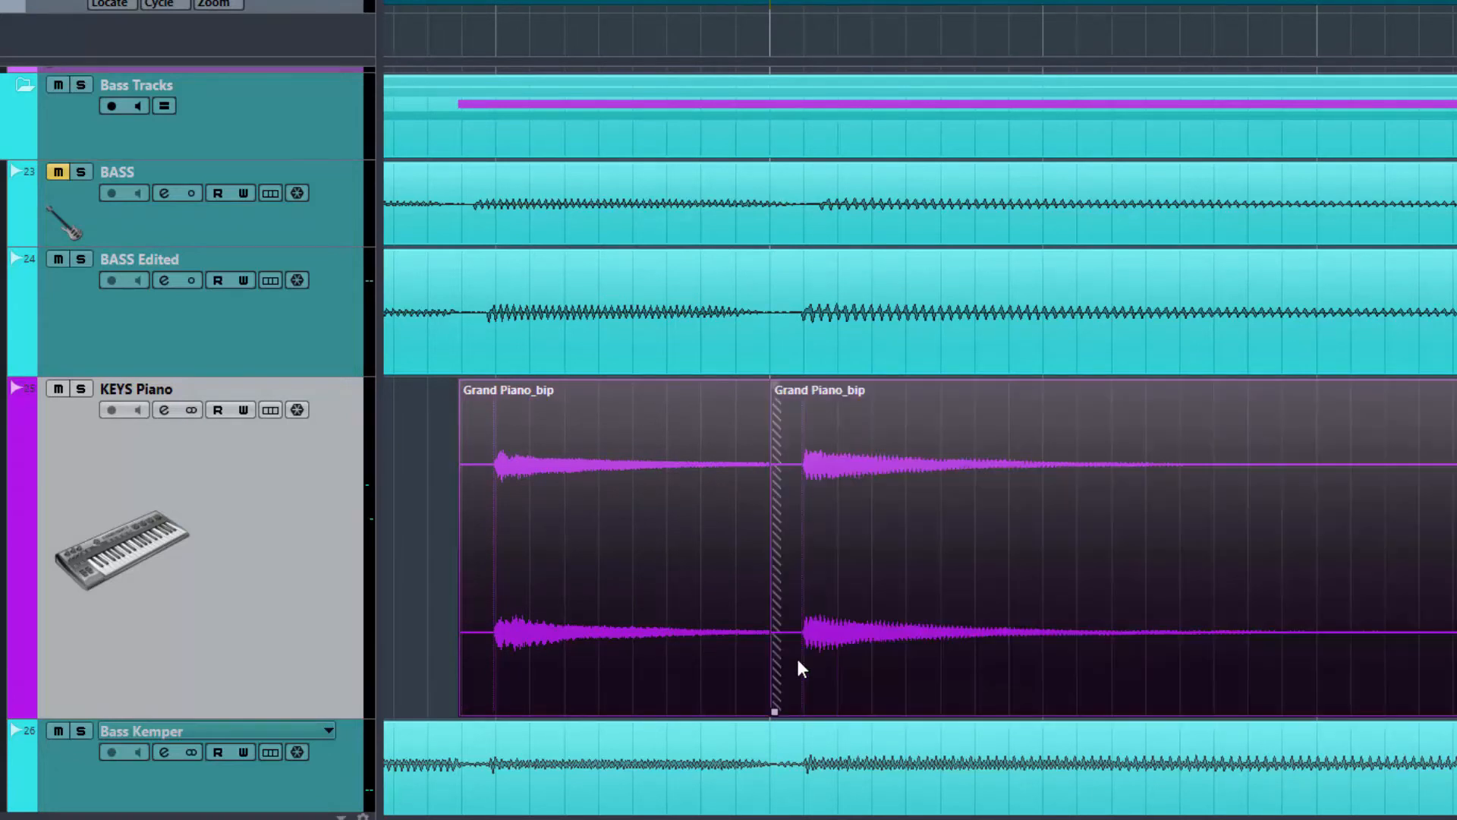
{"action": "left_click_drag", "start_coordinate": [462, 388], "coordinate": [483, 387]}
Add a short fade-out at the silent end of the phrase's second chord event, before the next gap.
{"action": "scroll", "coordinate": [858, 448], "scroll_direction": "right", "scroll_amount": 10}
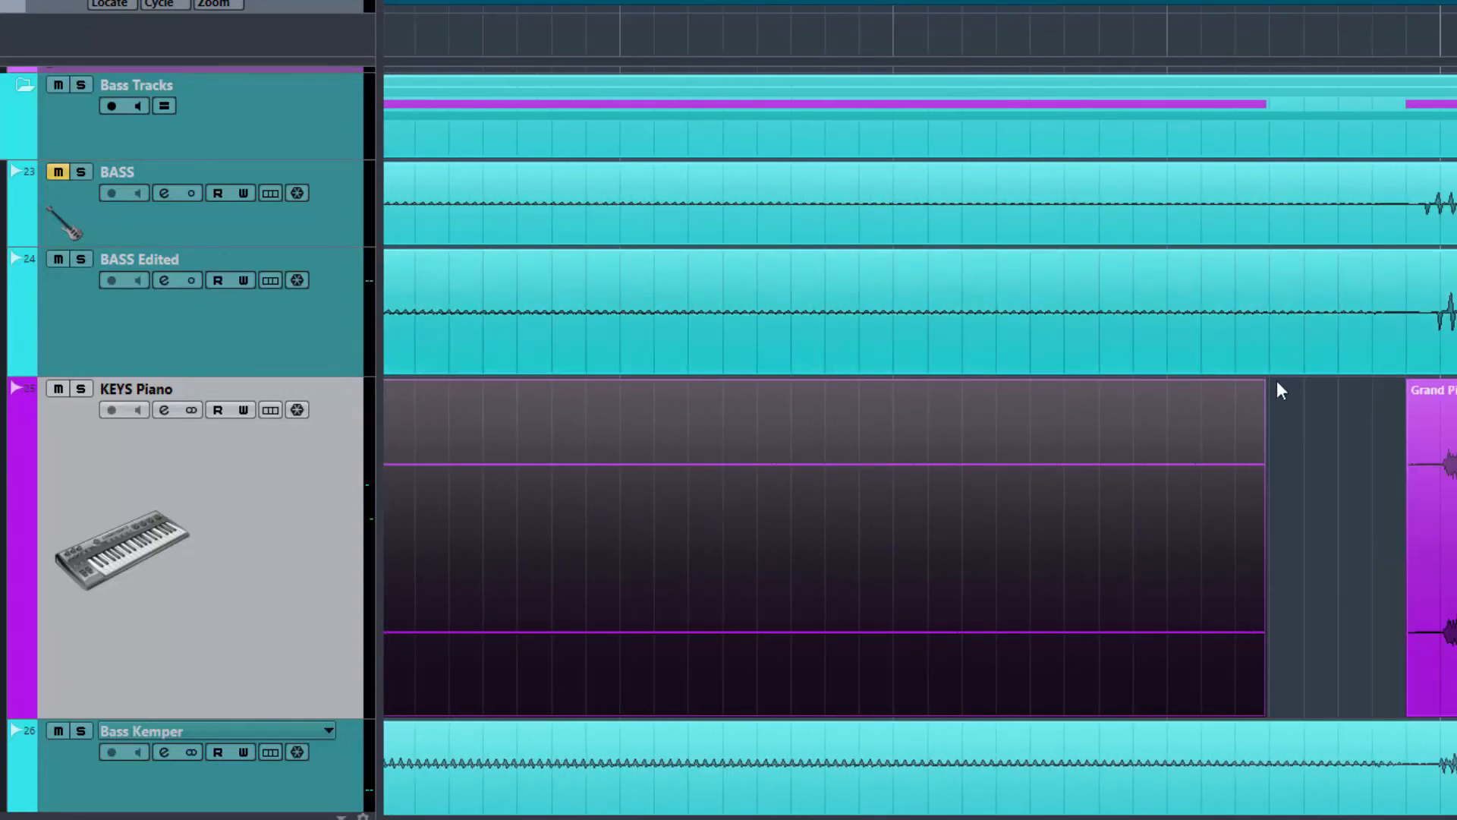
{"action": "left_click_drag", "start_coordinate": [1261, 384], "coordinate": [1220, 384]}
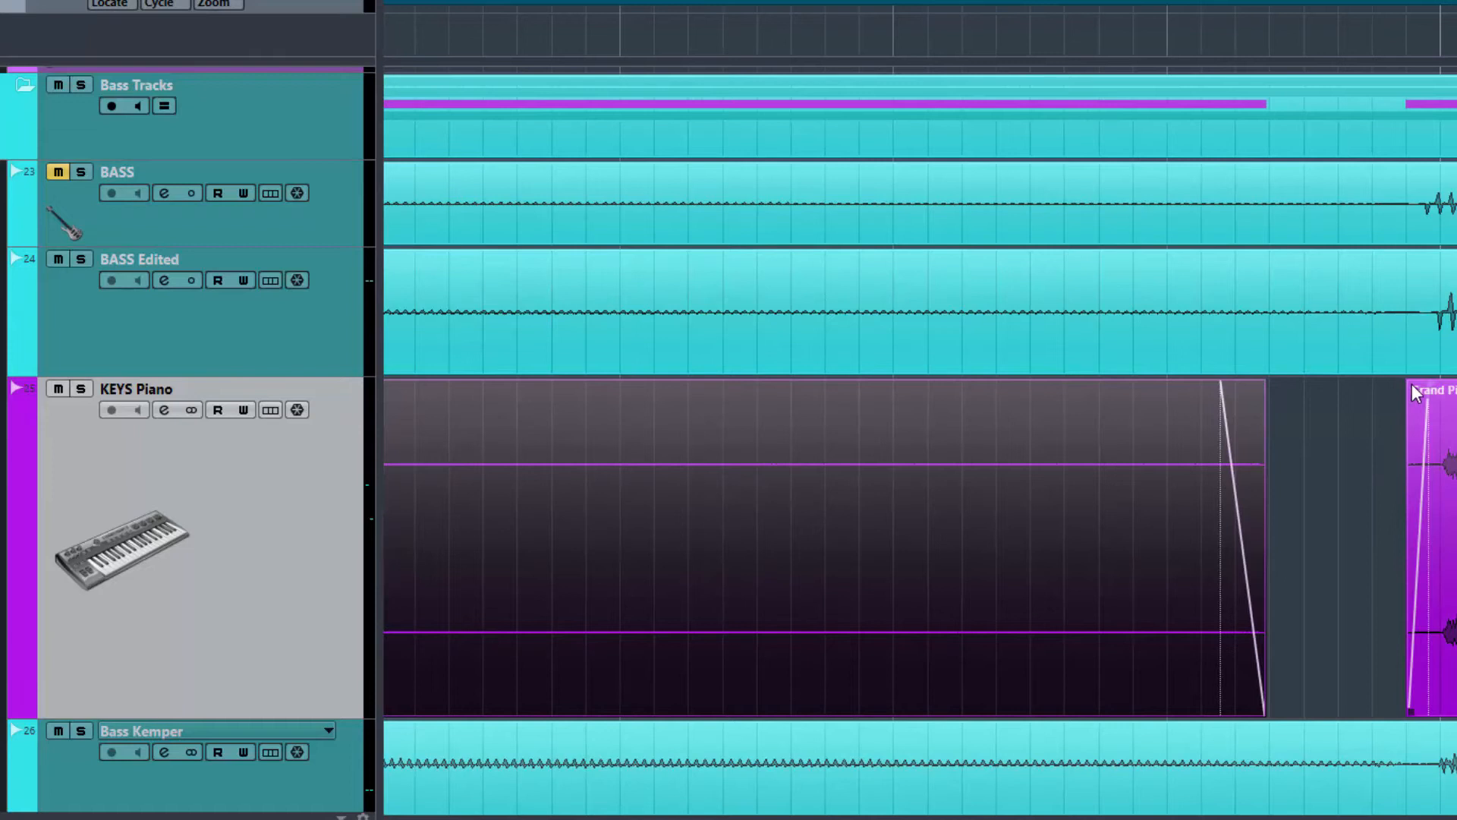
{"action": "scroll", "coordinate": [1002, 520], "scroll_direction": "left", "scroll_amount": 5}
{"action": "scroll", "coordinate": [985, 514], "scroll_direction": "left", "scroll_amount": 6}
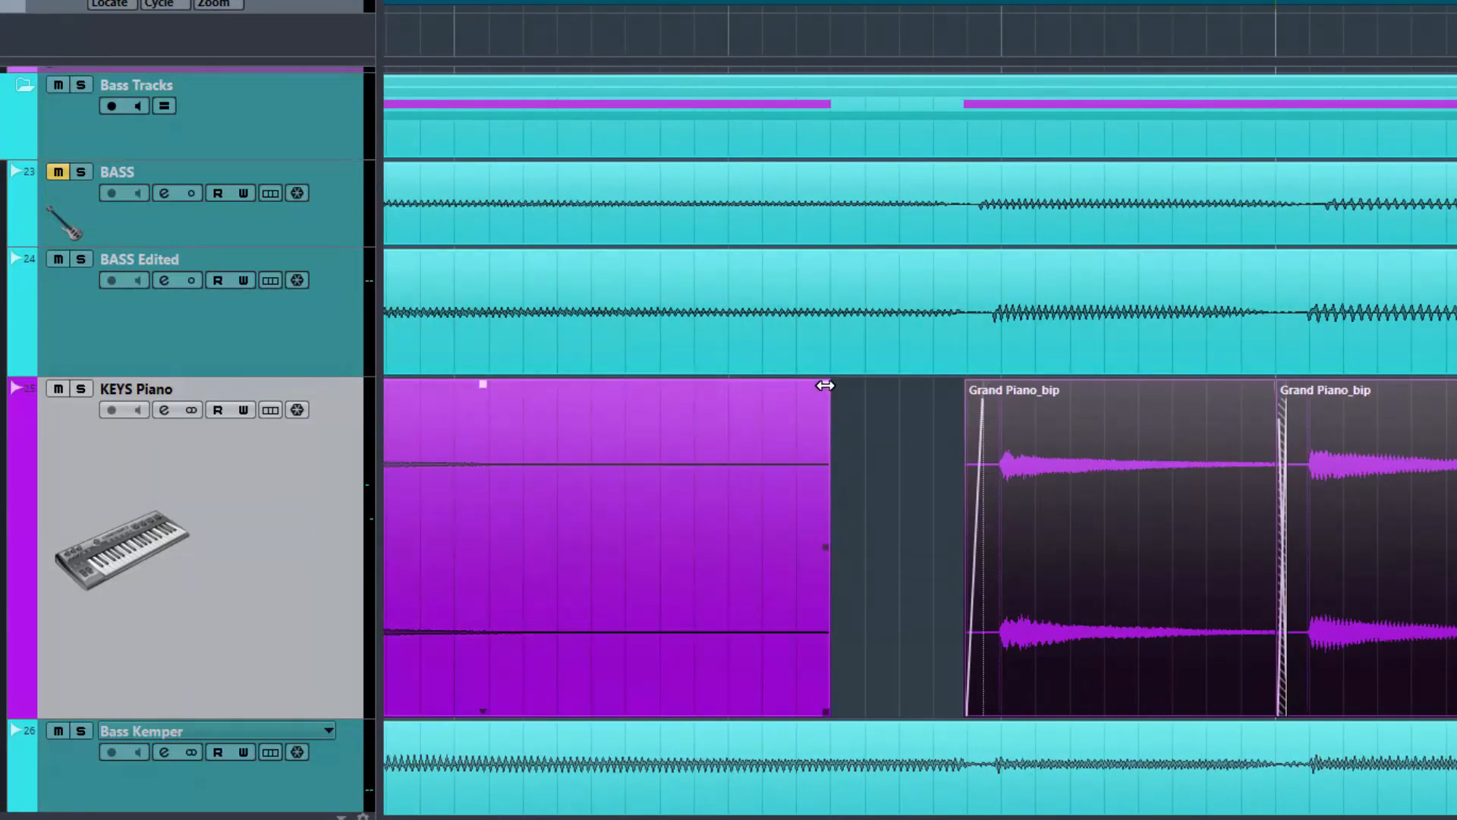
Draw a fade-out about three grid lines long at the silent end of the Grand Piano event just before the gap.
{"action": "mouse_move", "coordinate": [825, 714]}
{"action": "left_mouse_down"}
{"action": "mouse_move", "coordinate": [929, 692]}
{"action": "mouse_move", "coordinate": [831, 692]}
{"action": "left_mouse_up"}
{"action": "left_click_drag", "start_coordinate": [812, 385], "coordinate": [730, 385]}
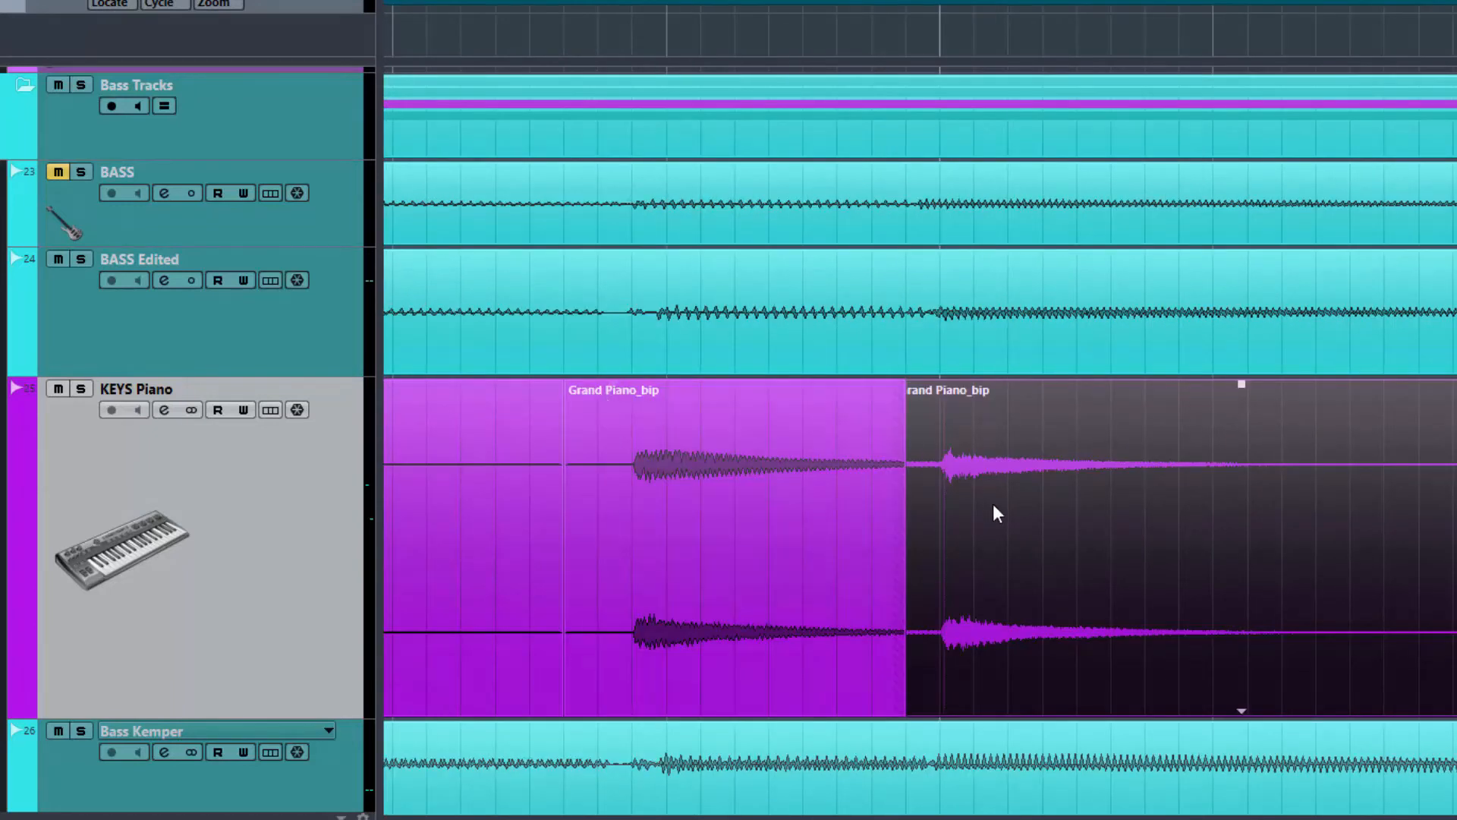
Review the cut KEYS Piano events across the edited section against the BASS Edited notes.
{"action": "scroll", "coordinate": [921, 505], "scroll_direction": "down", "scroll_amount": 3}
{"action": "scroll", "coordinate": [921, 505], "scroll_direction": "down", "scroll_amount": 3}
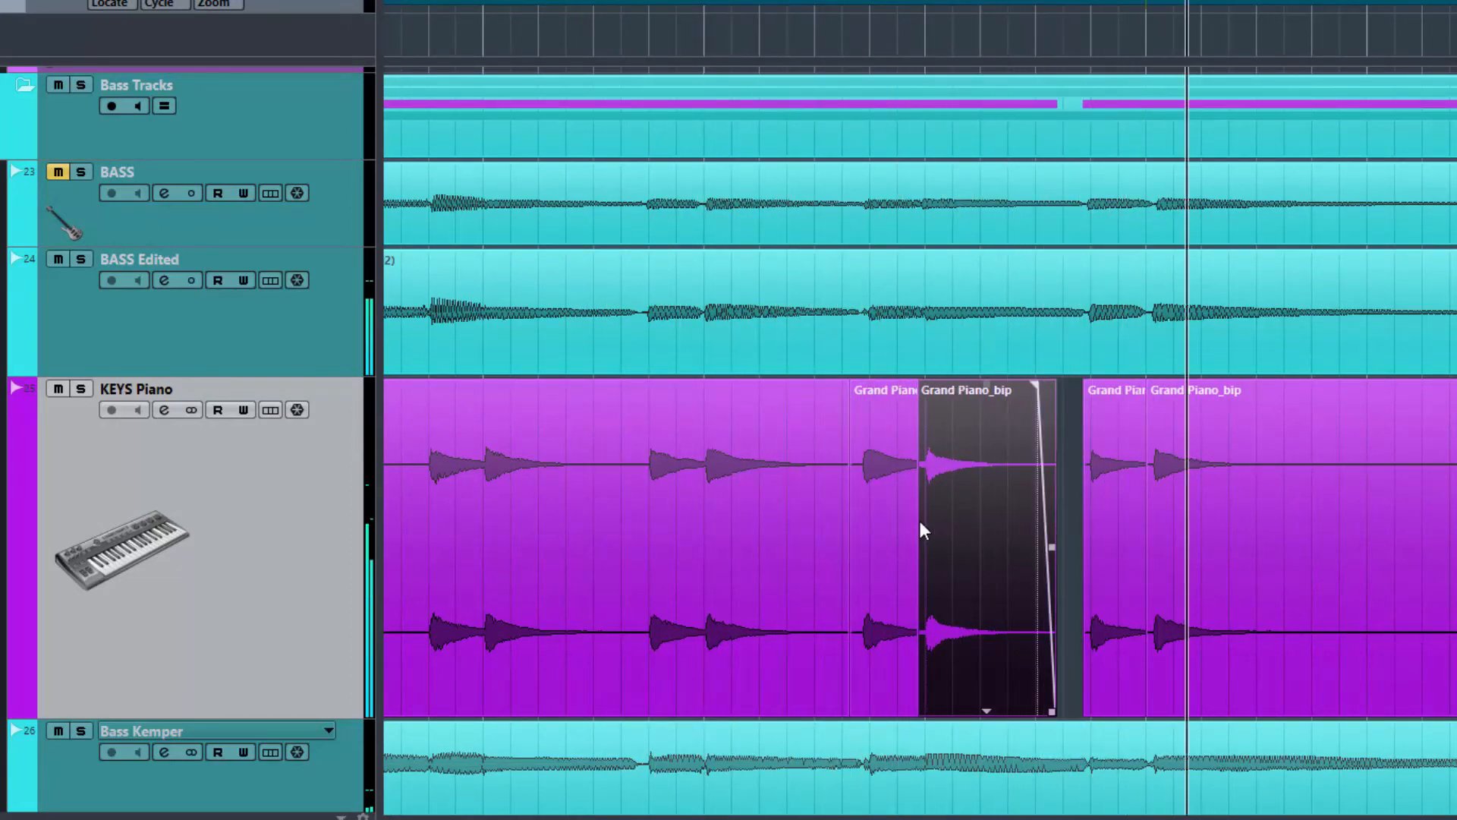
{"action": "scroll", "coordinate": [904, 490], "scroll_direction": "right", "scroll_amount": 2}
{"action": "scroll", "coordinate": [904, 490], "scroll_direction": "right", "scroll_amount": 1}
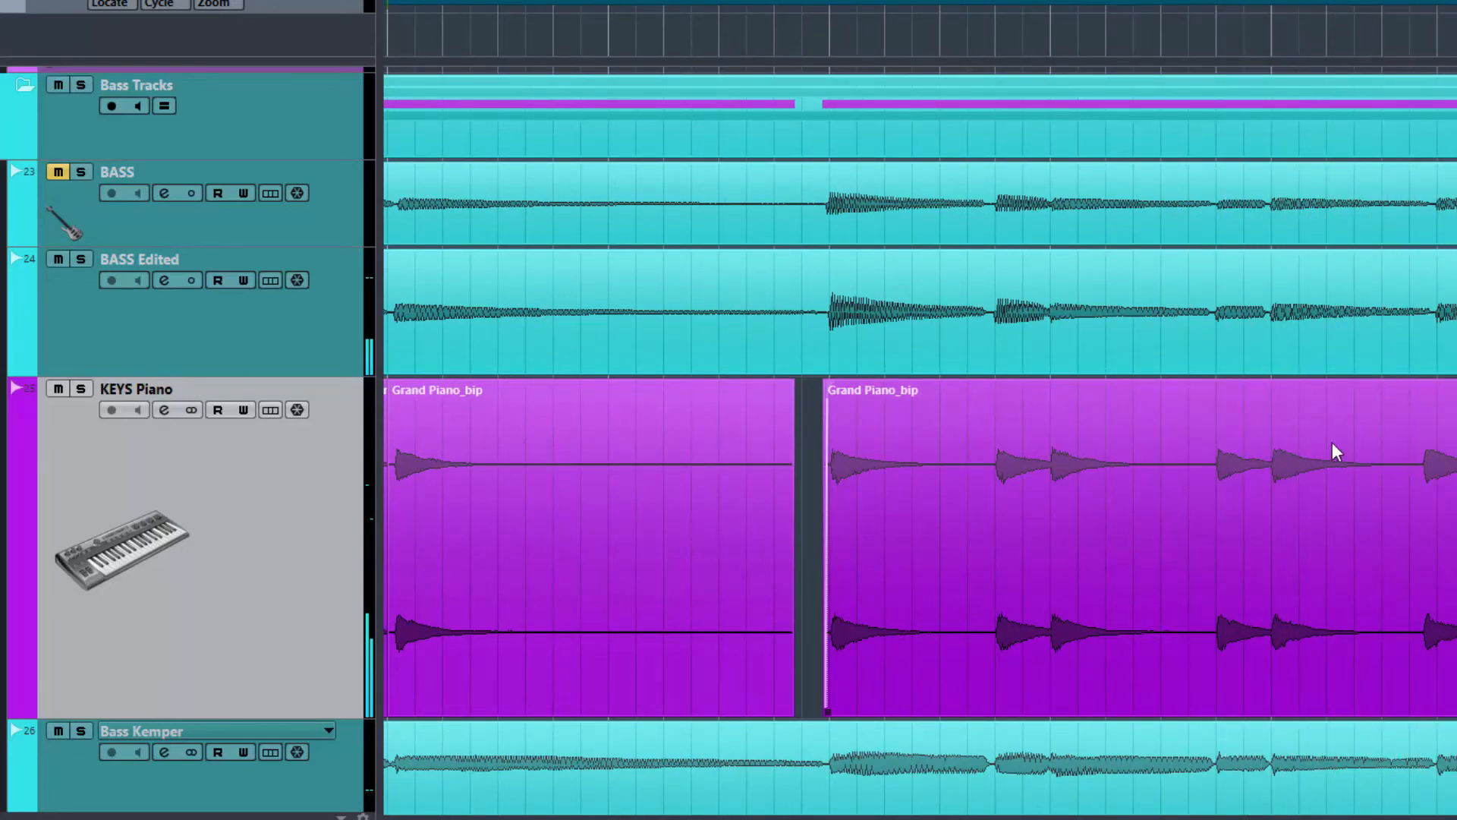
{"action": "scroll", "coordinate": [1332, 442], "scroll_direction": "down", "scroll_amount": 2}
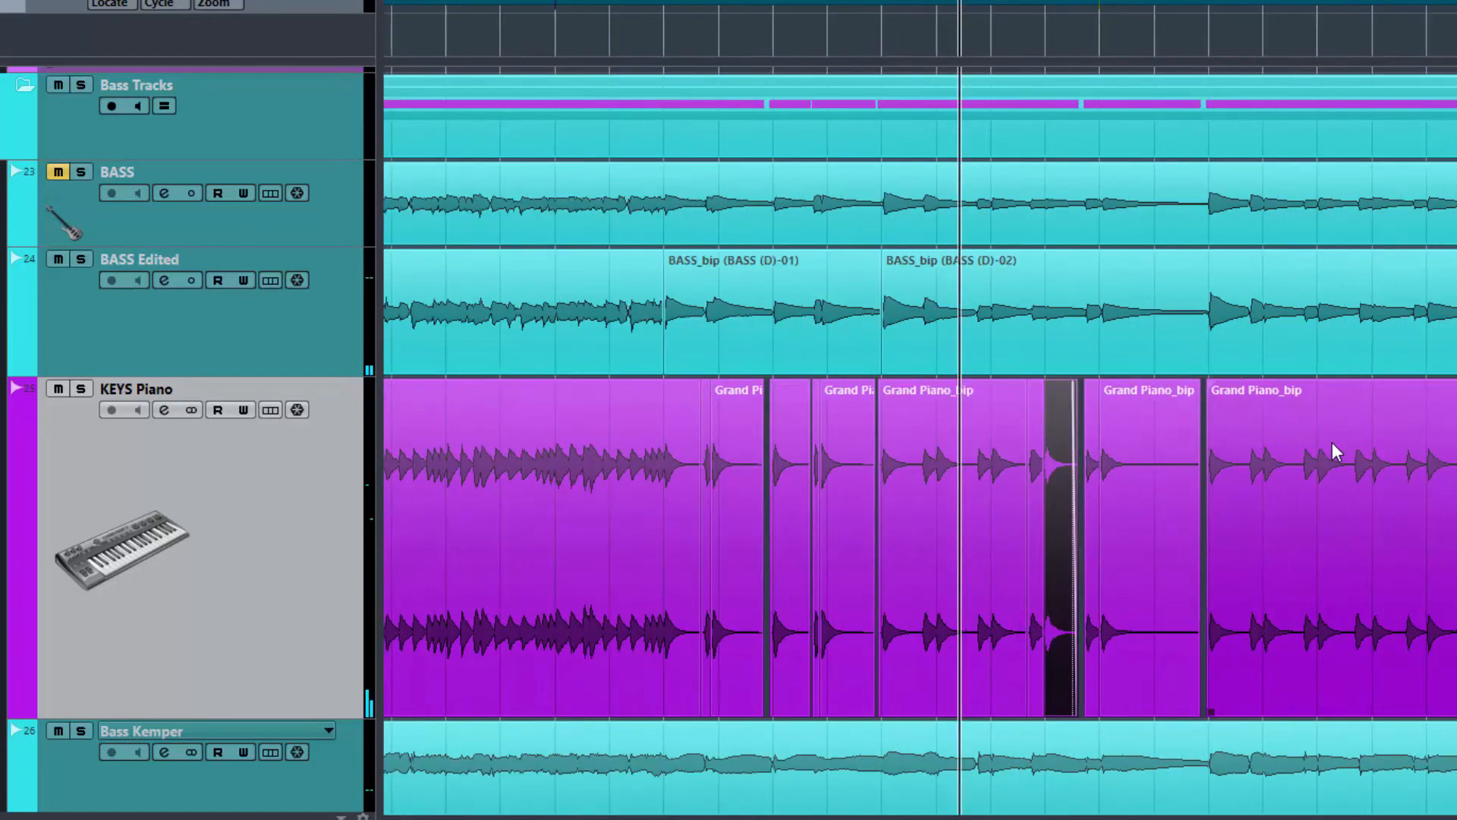
{"action": "scroll", "coordinate": [1022, 414], "scroll_direction": "left", "scroll_amount": 3}
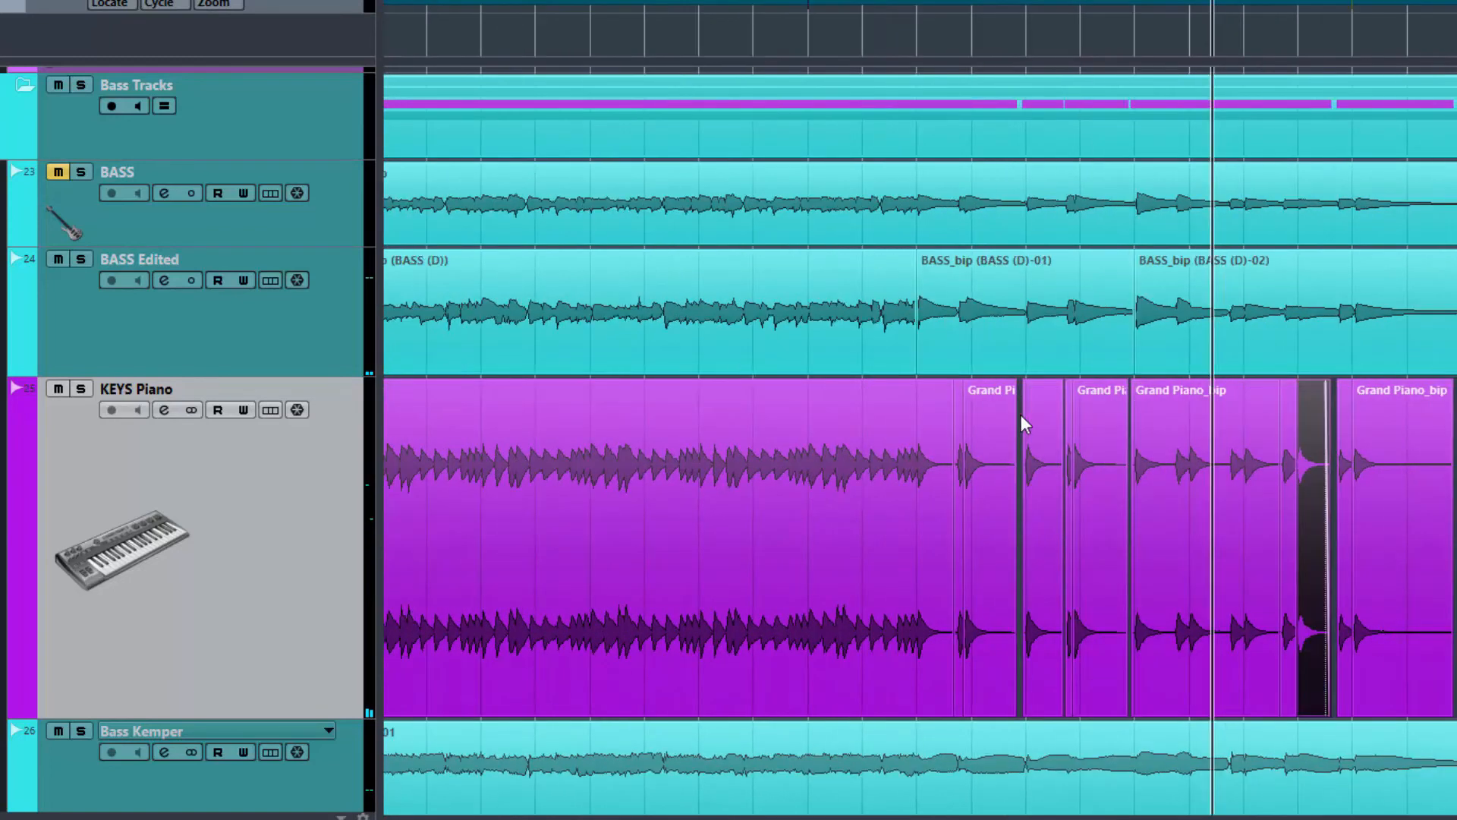
{"action": "scroll", "coordinate": [1022, 414], "scroll_direction": "right", "scroll_amount": 2}
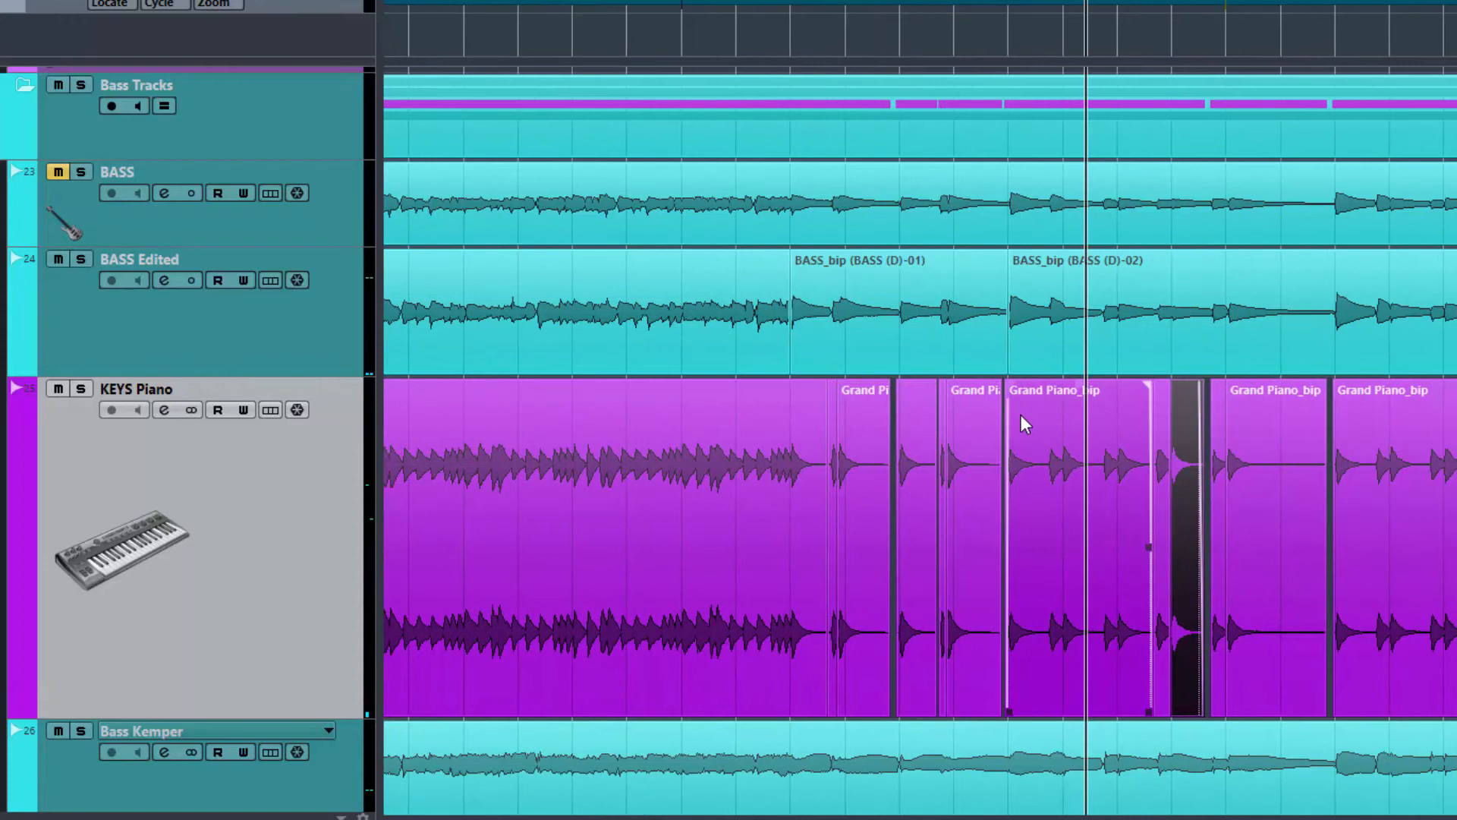
{"action": "scroll", "coordinate": [1022, 414], "scroll_direction": "right", "scroll_amount": 2}
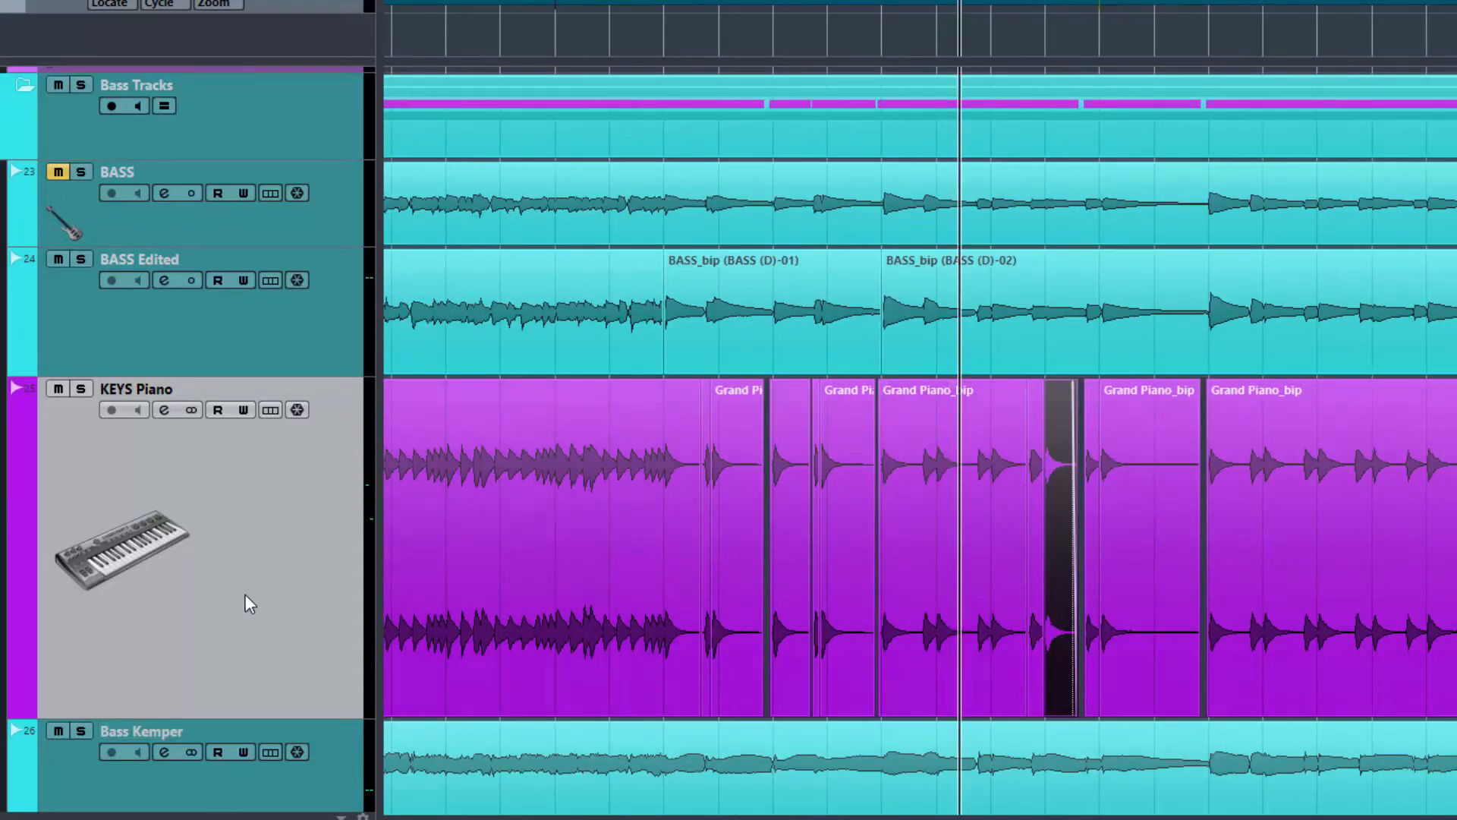
{"action": "left_click", "coordinate": [688, 55]}
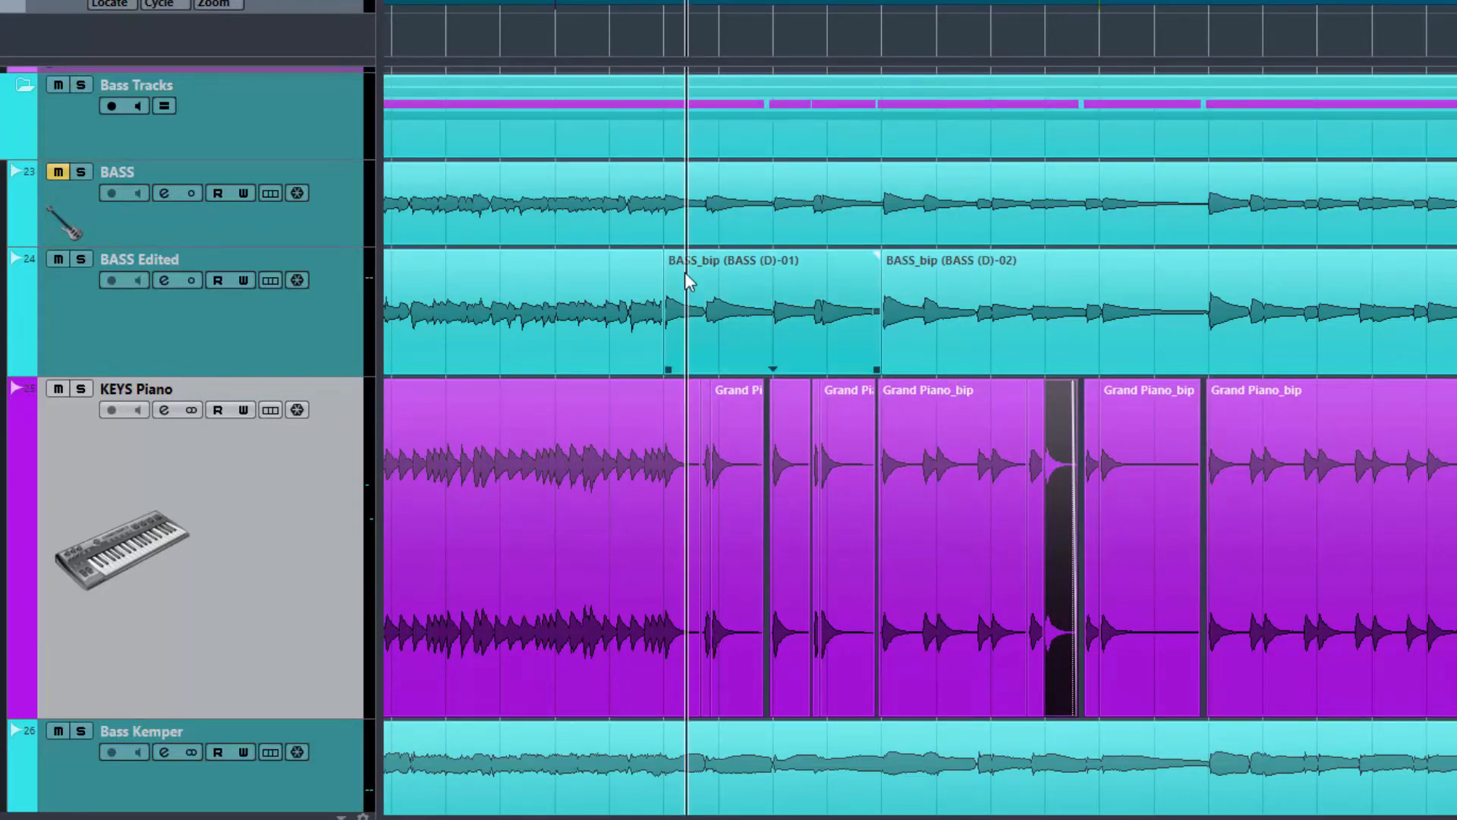
Duplicate the KEYS Piano track together with its events.
{"action": "right_click", "coordinate": [309, 526]}
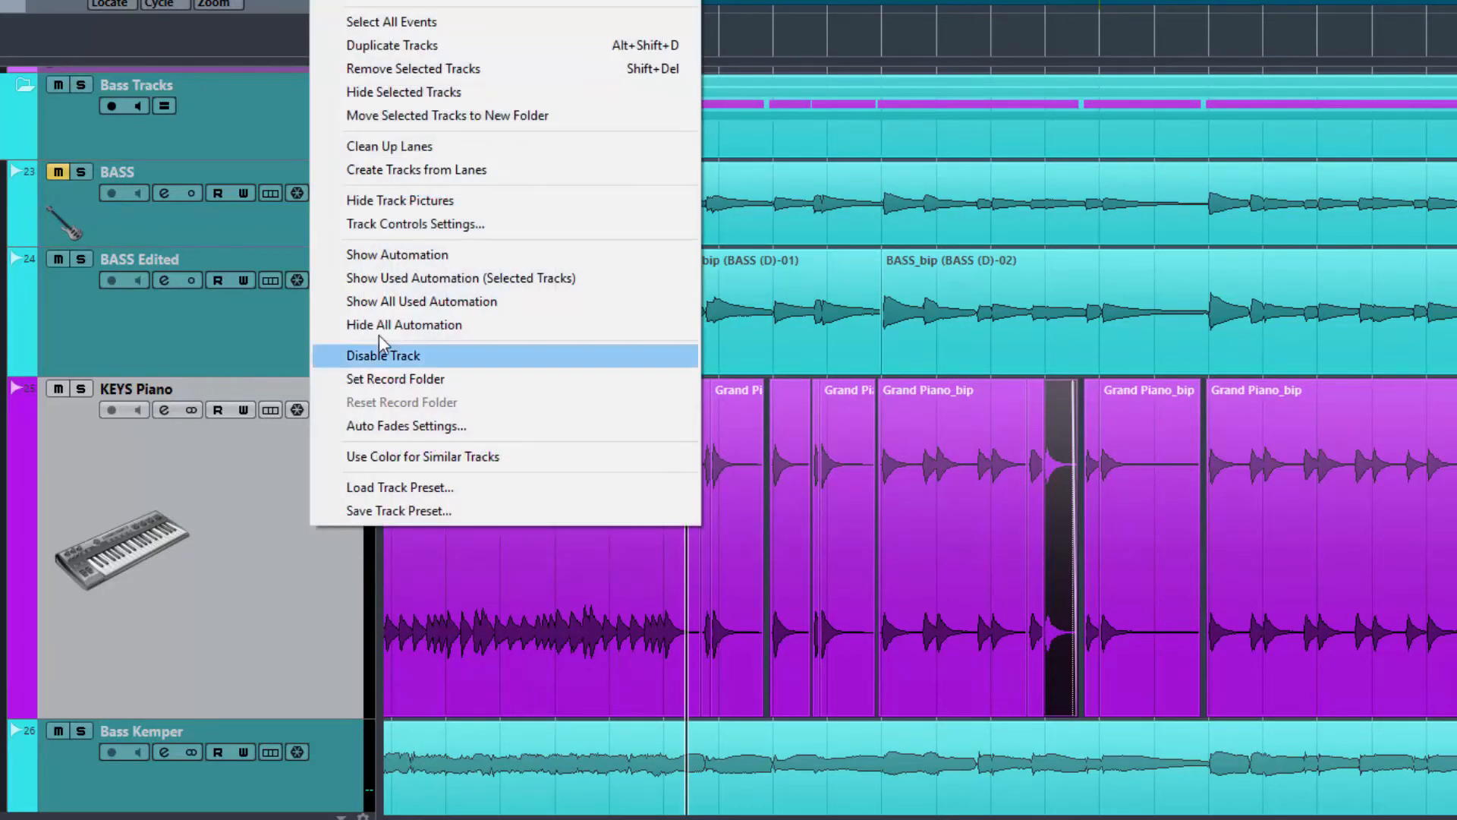
{"action": "left_click", "coordinate": [390, 47]}
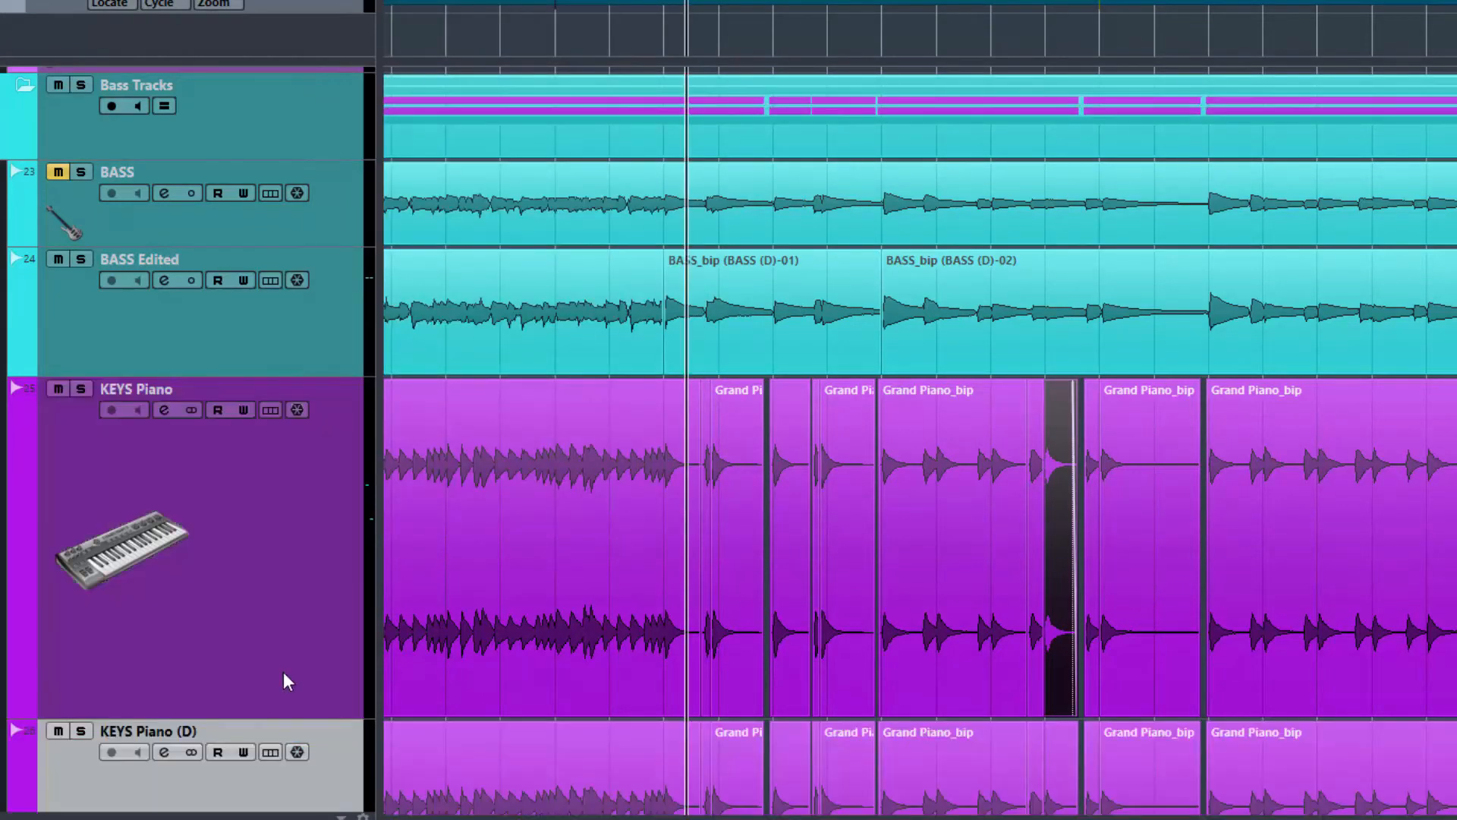
{"action": "scroll", "coordinate": [283, 620], "scroll_direction": "down", "scroll_amount": 4}
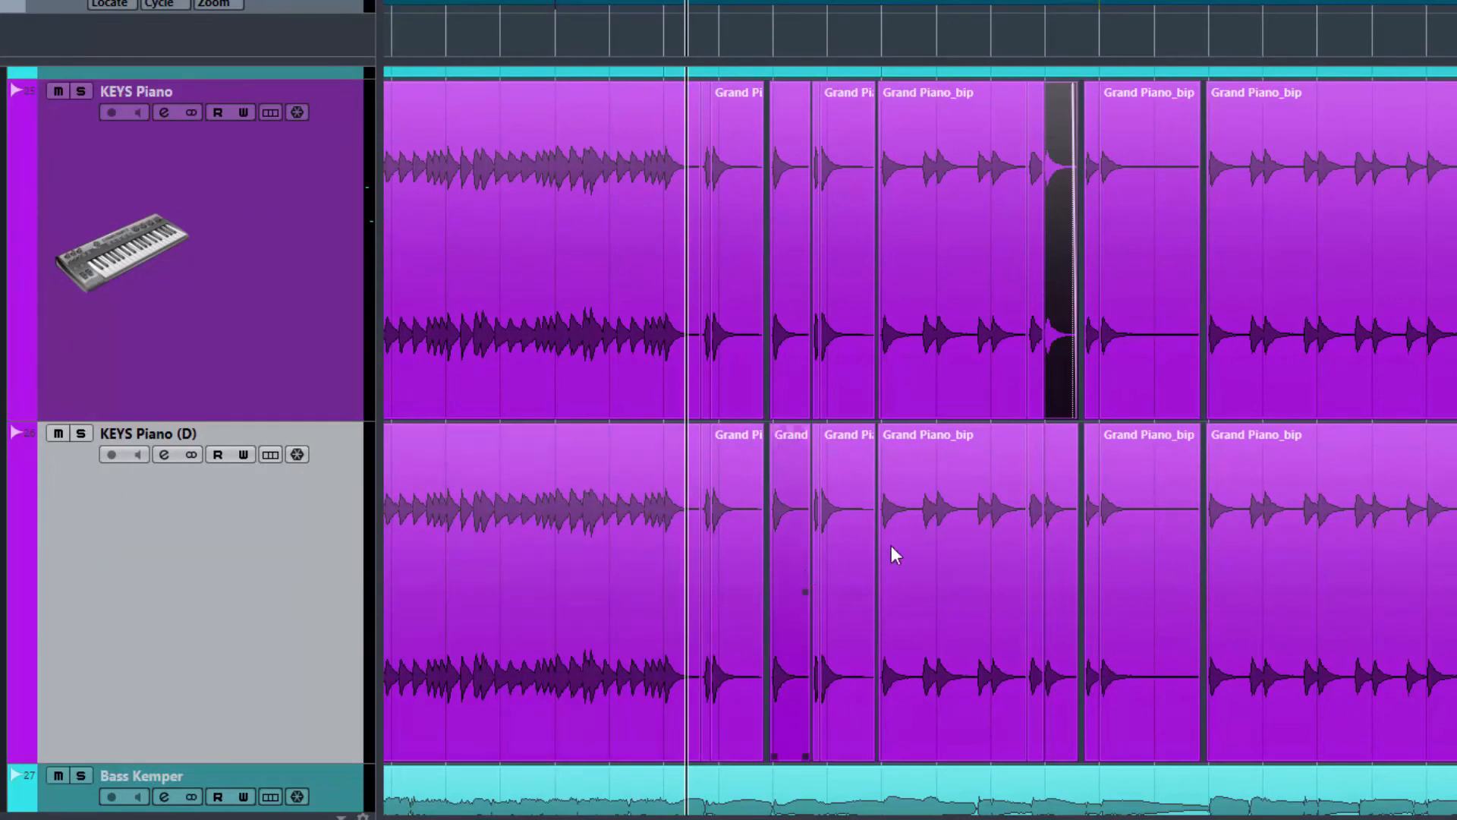
On KEYS Piano (D), delete the cut events of the edited section and extend the preceding event over them to restore the original timing.
{"action": "left_click", "coordinate": [1137, 564]}
{"action": "left_click_drag", "start_coordinate": [1200, 699], "coordinate": [707, 596]}
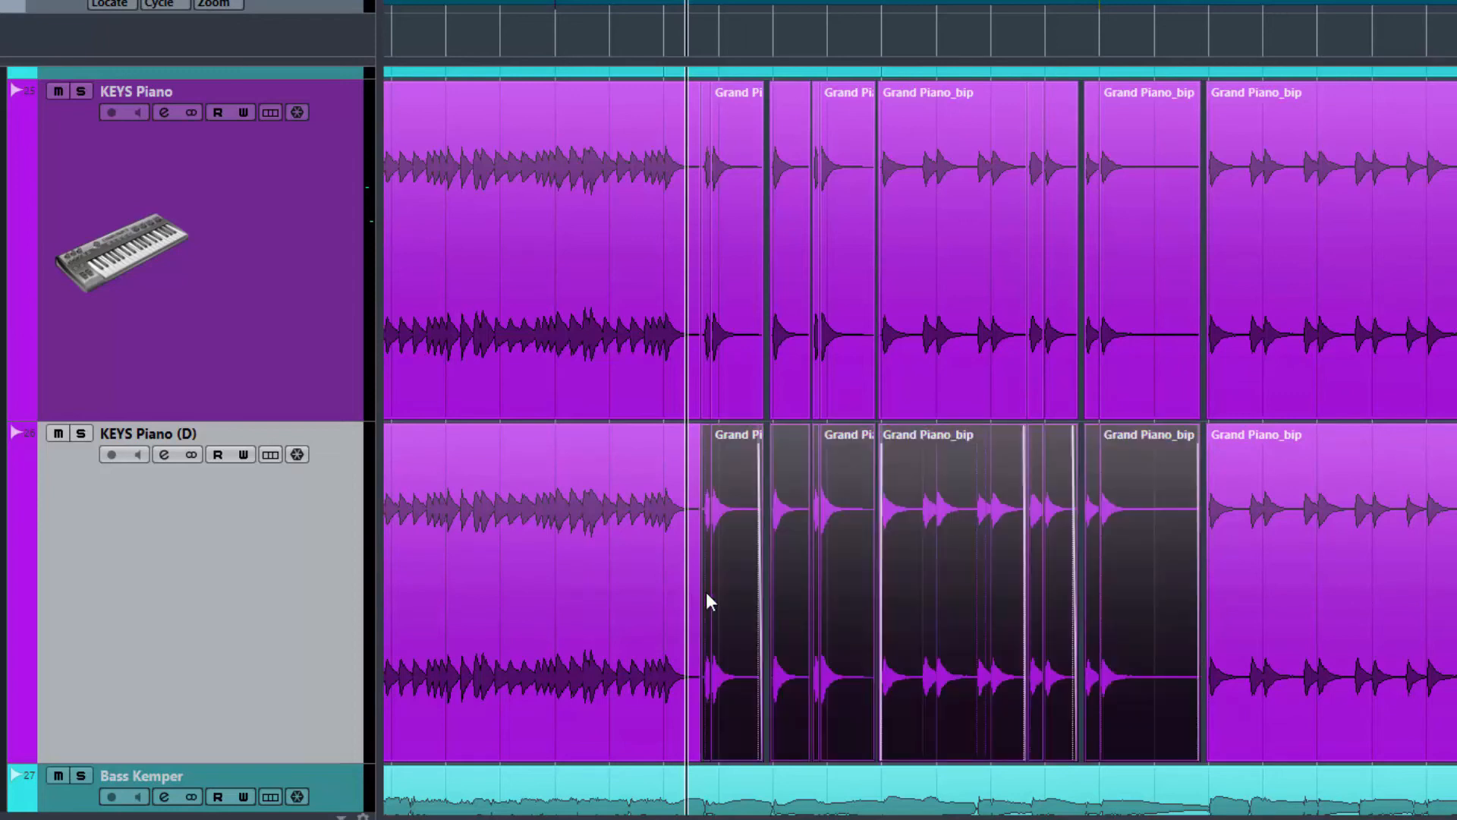
{"action": "key", "text": "Delete"}
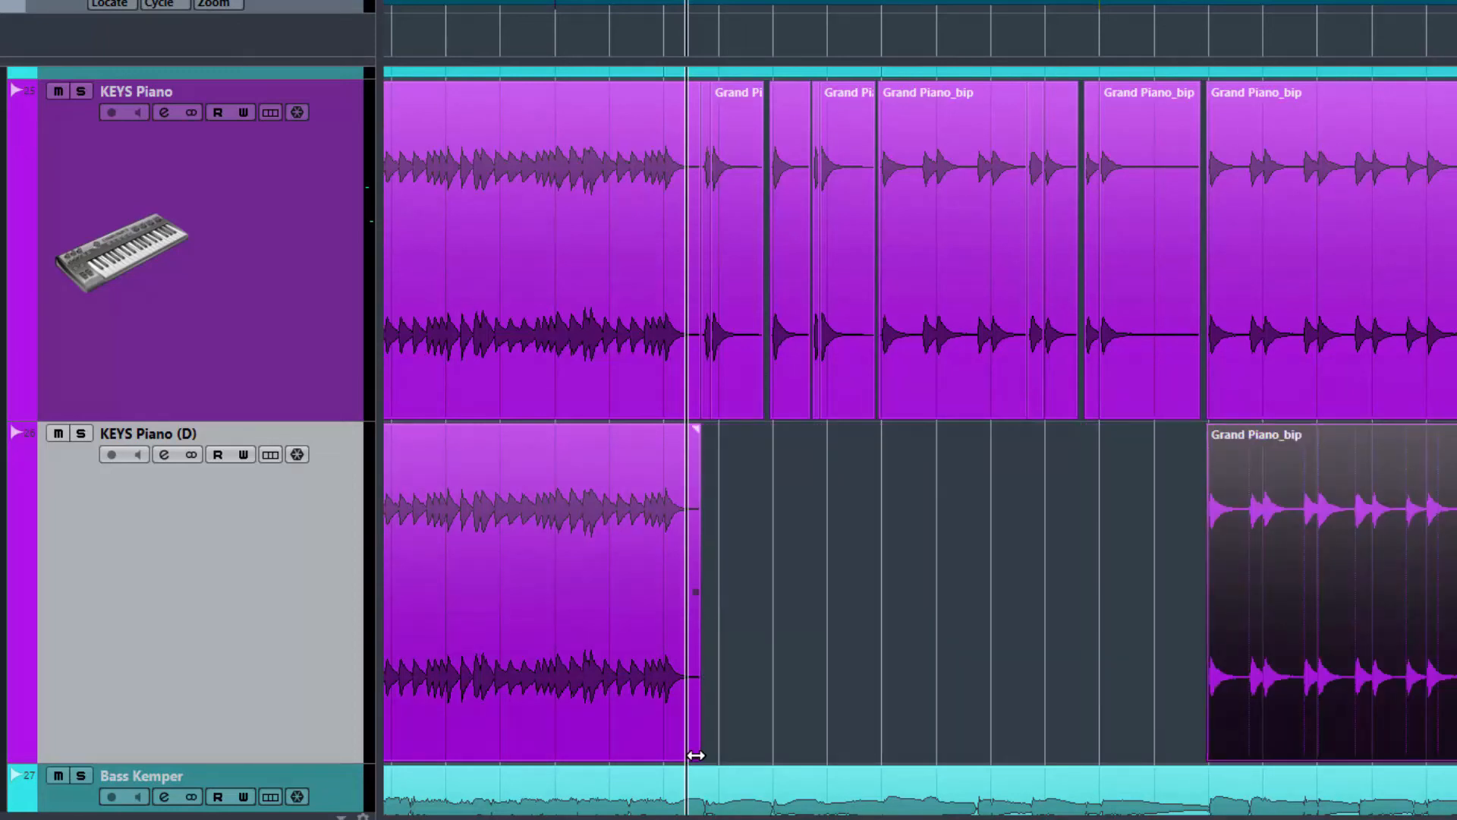
{"action": "left_click_drag", "start_coordinate": [696, 755], "coordinate": [1194, 666]}
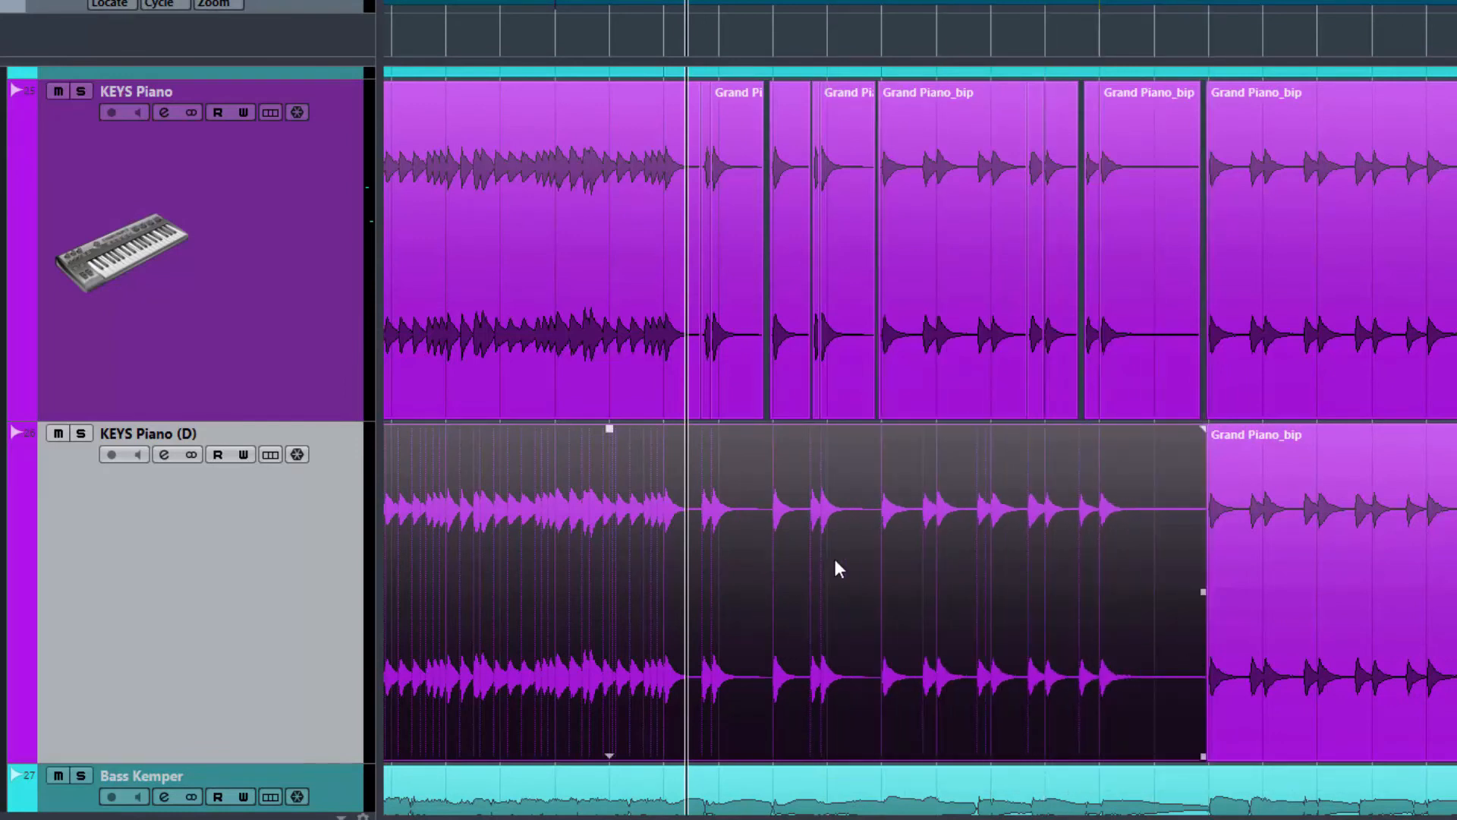
Mute KEYS Piano, unmute KEYS Piano (D), and play the unedited piano from just before the BASS_bip (BASS (D)-01) event.
{"action": "scroll", "coordinate": [336, 373], "scroll_direction": "up", "scroll_amount": 2}
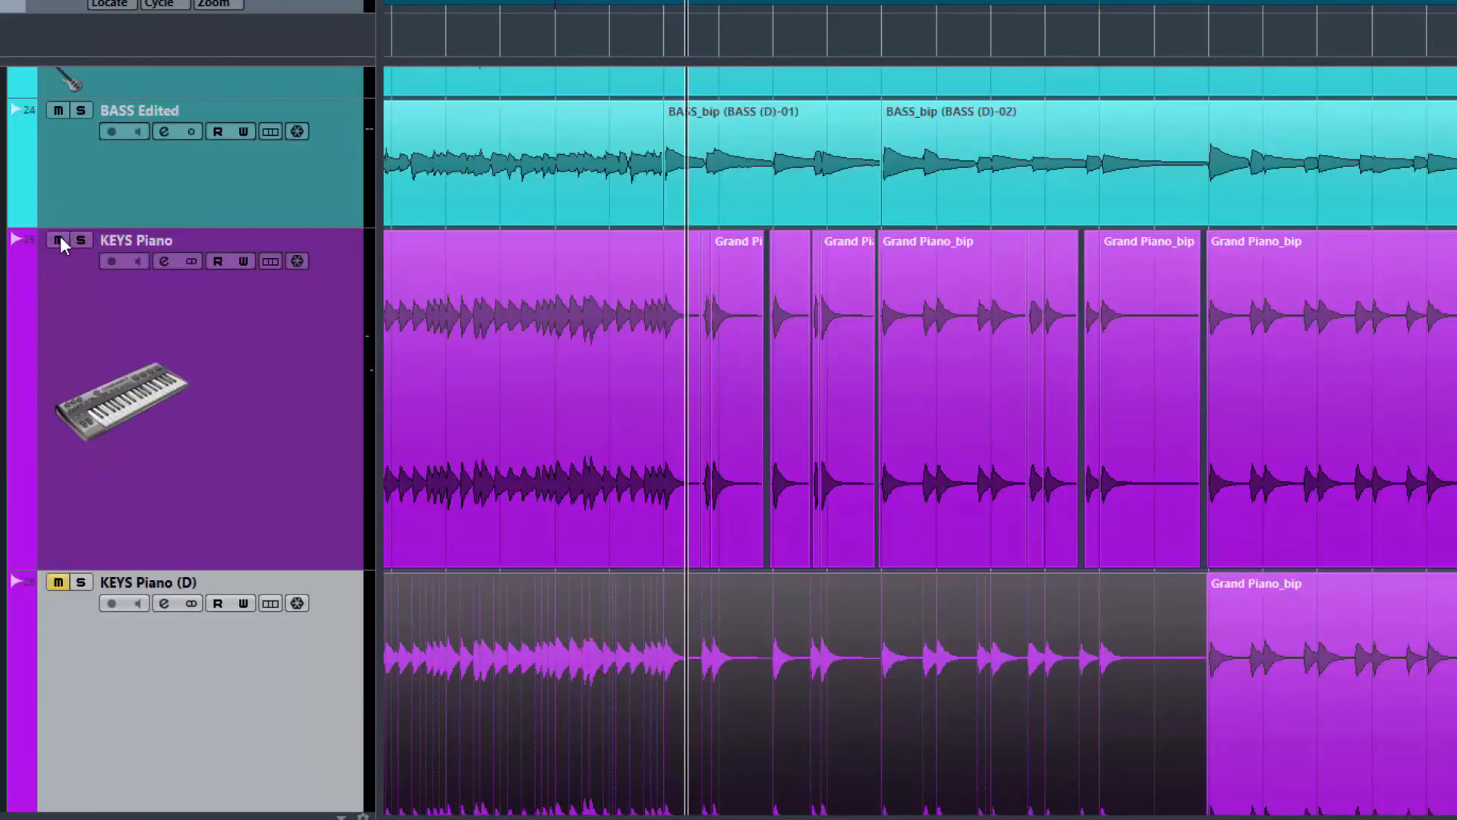
{"action": "left_click", "coordinate": [59, 583]}
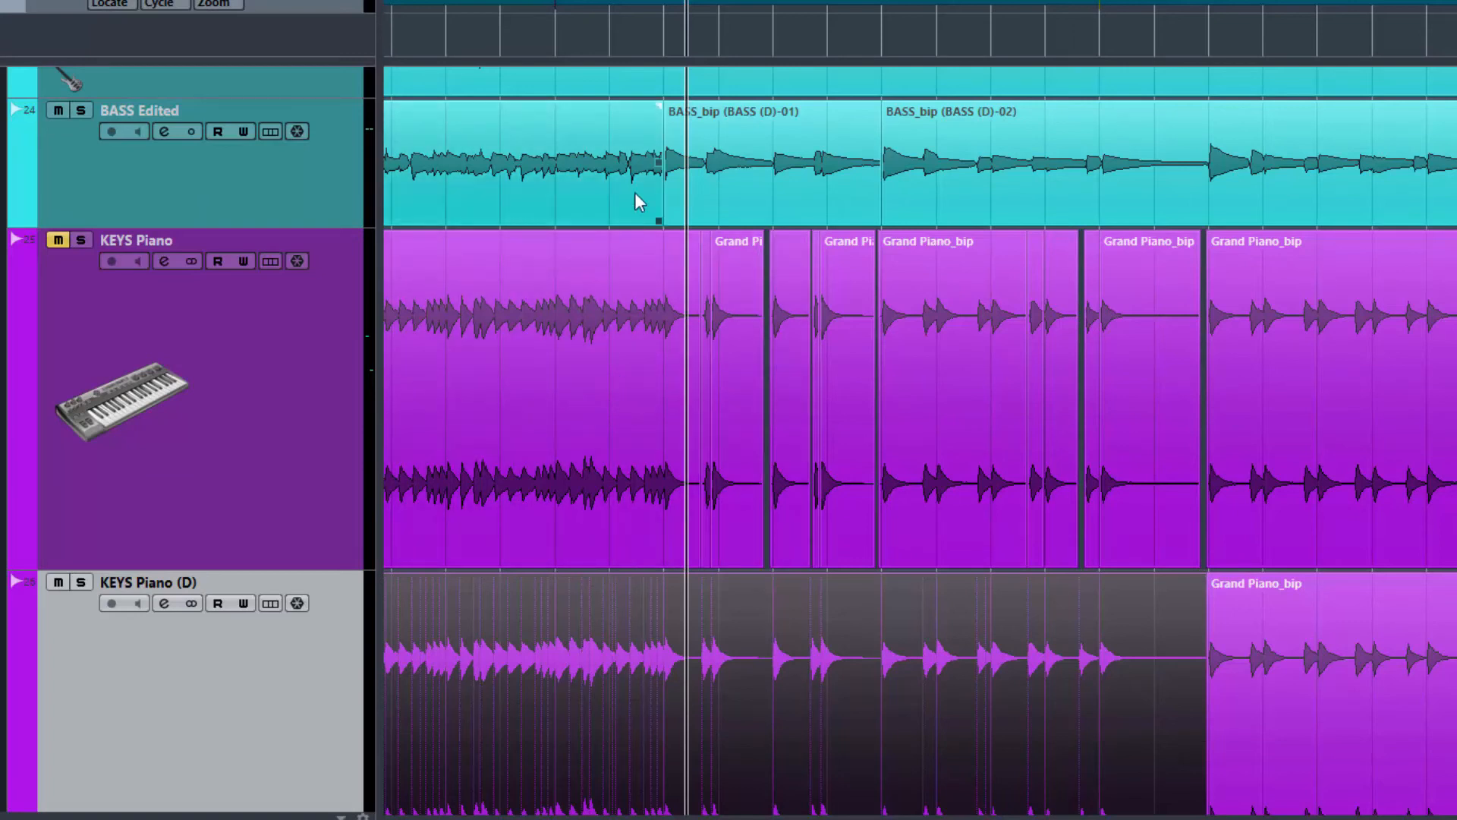
{"action": "left_click", "coordinate": [650, 44]}
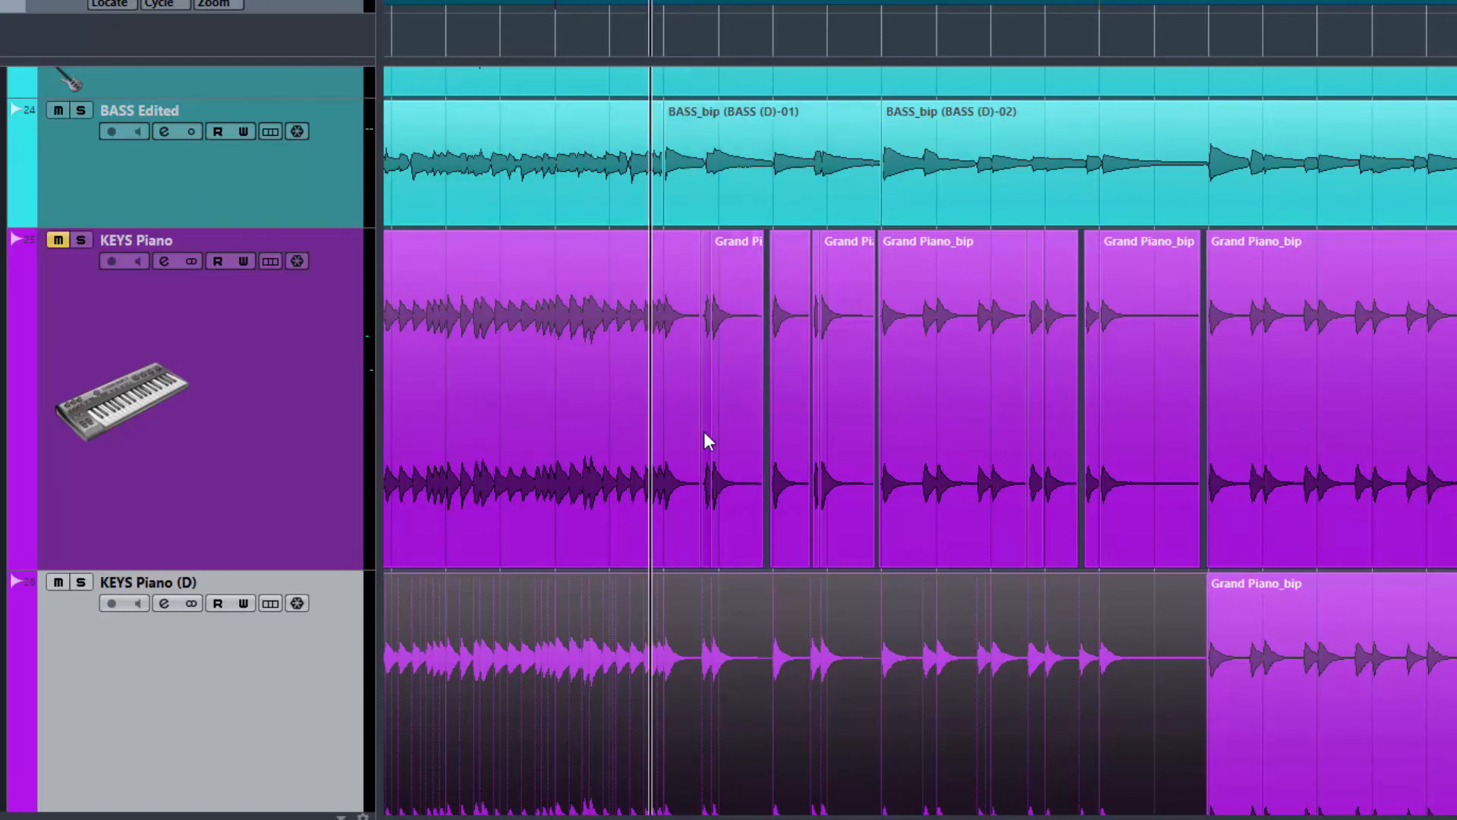
{"action": "key", "text": "space"}
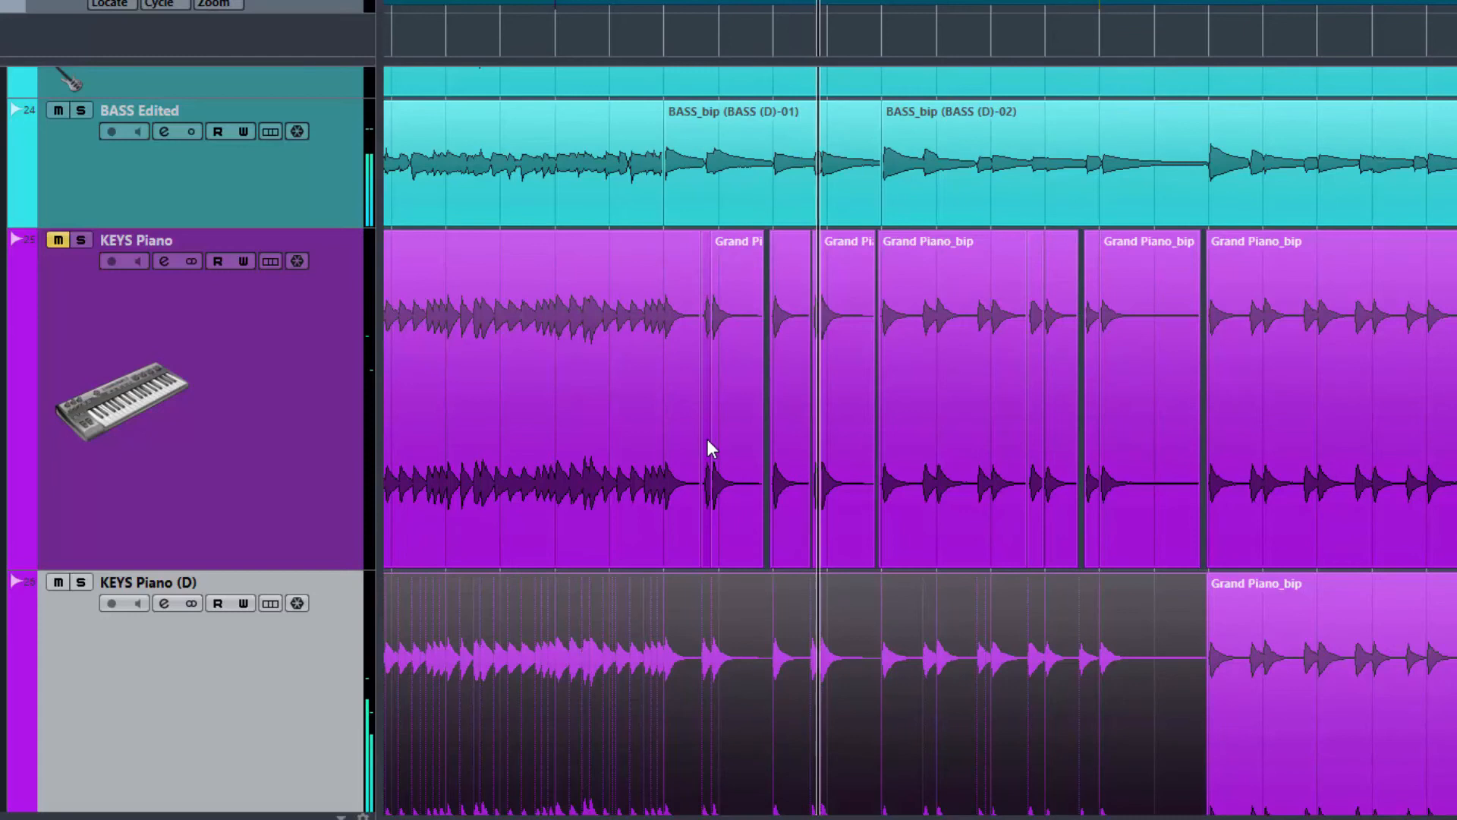
{"action": "key", "text": "space"}
Mute KEYS Piano (D), unmute KEYS Piano, and play the edited piano from the same starting point for comparison.
{"action": "left_click", "coordinate": [58, 582]}
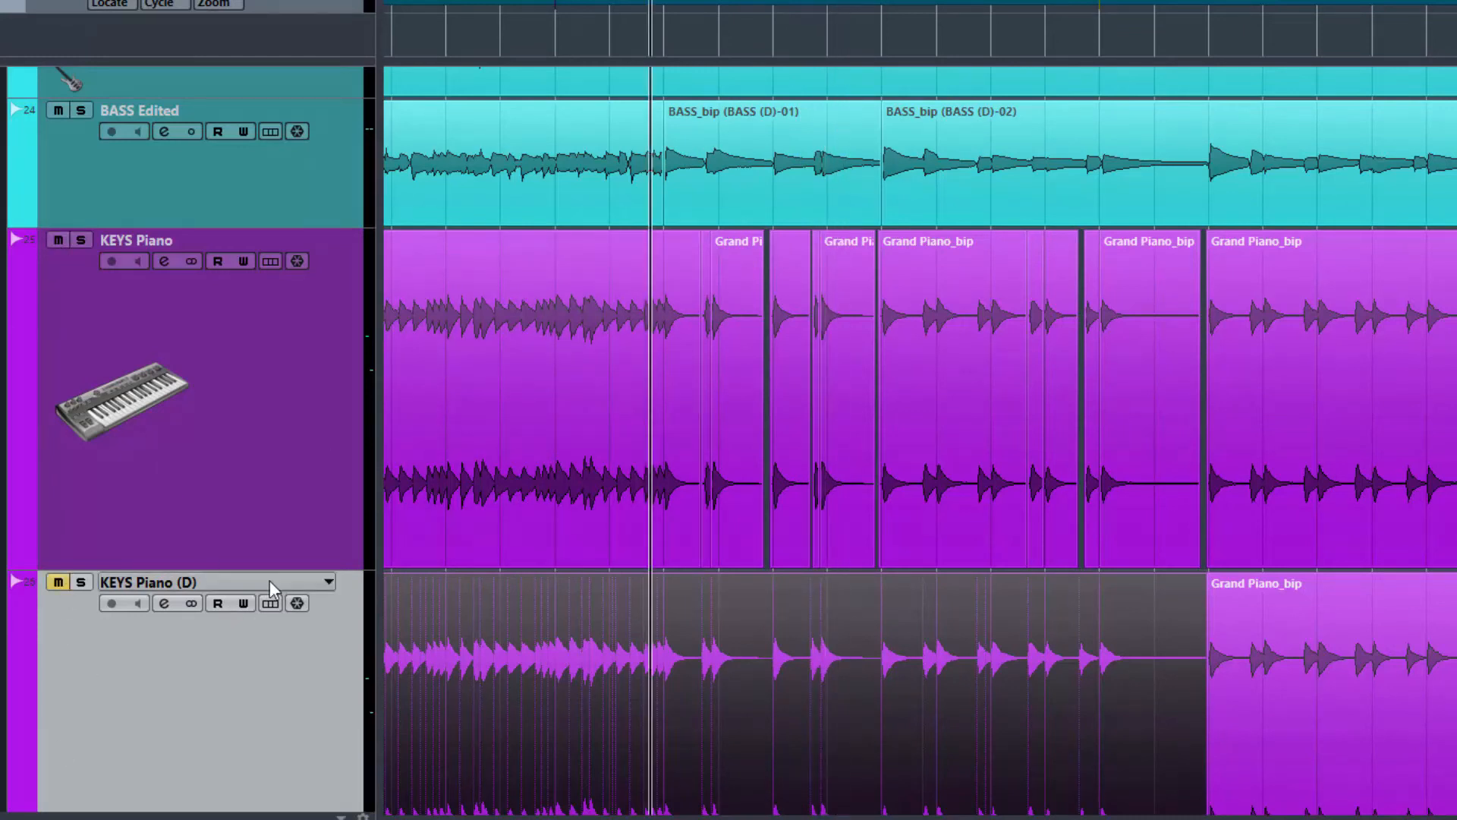
{"action": "key", "text": "space"}
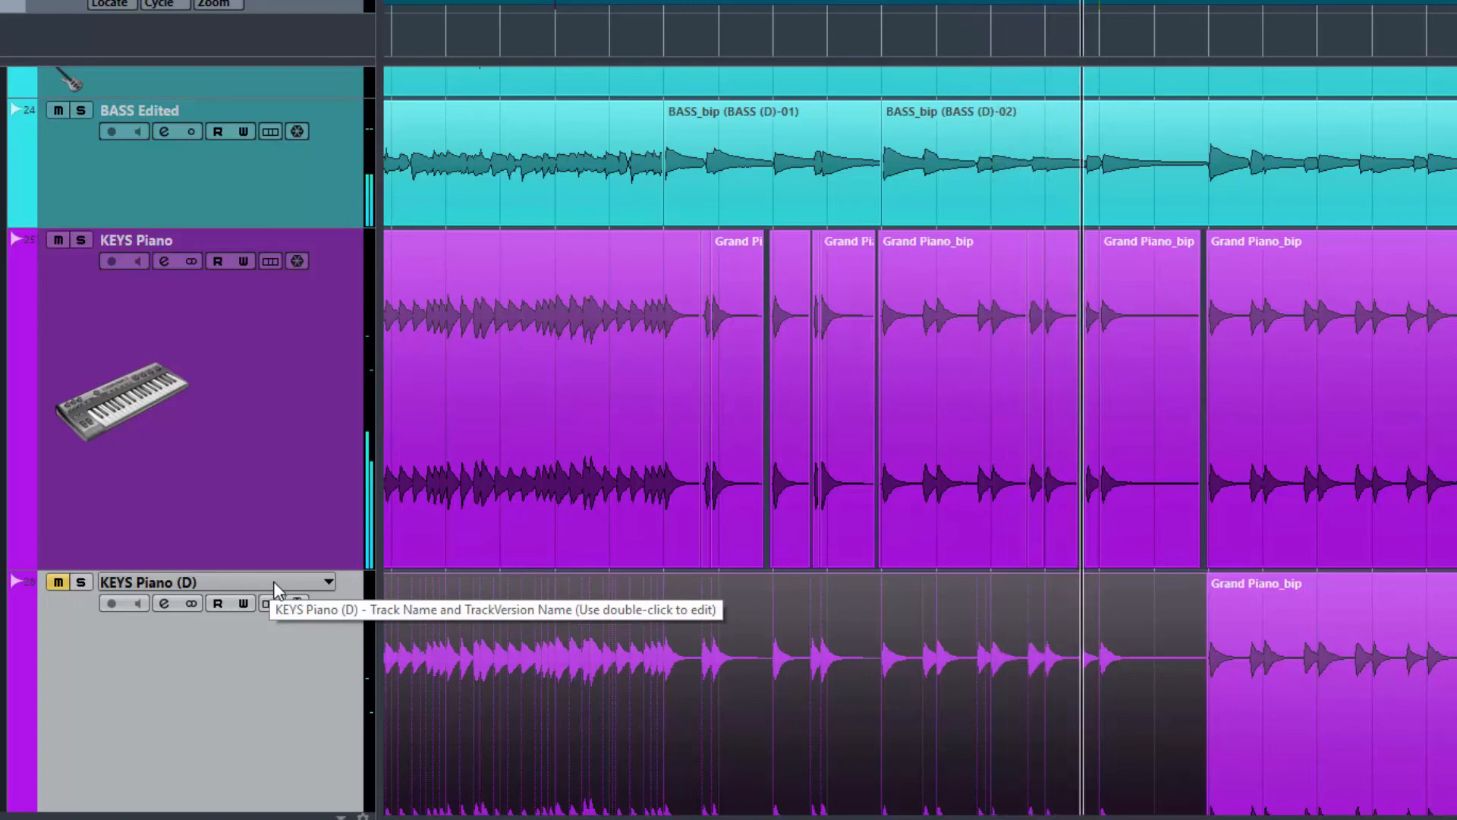
{"action": "key", "text": "space"}
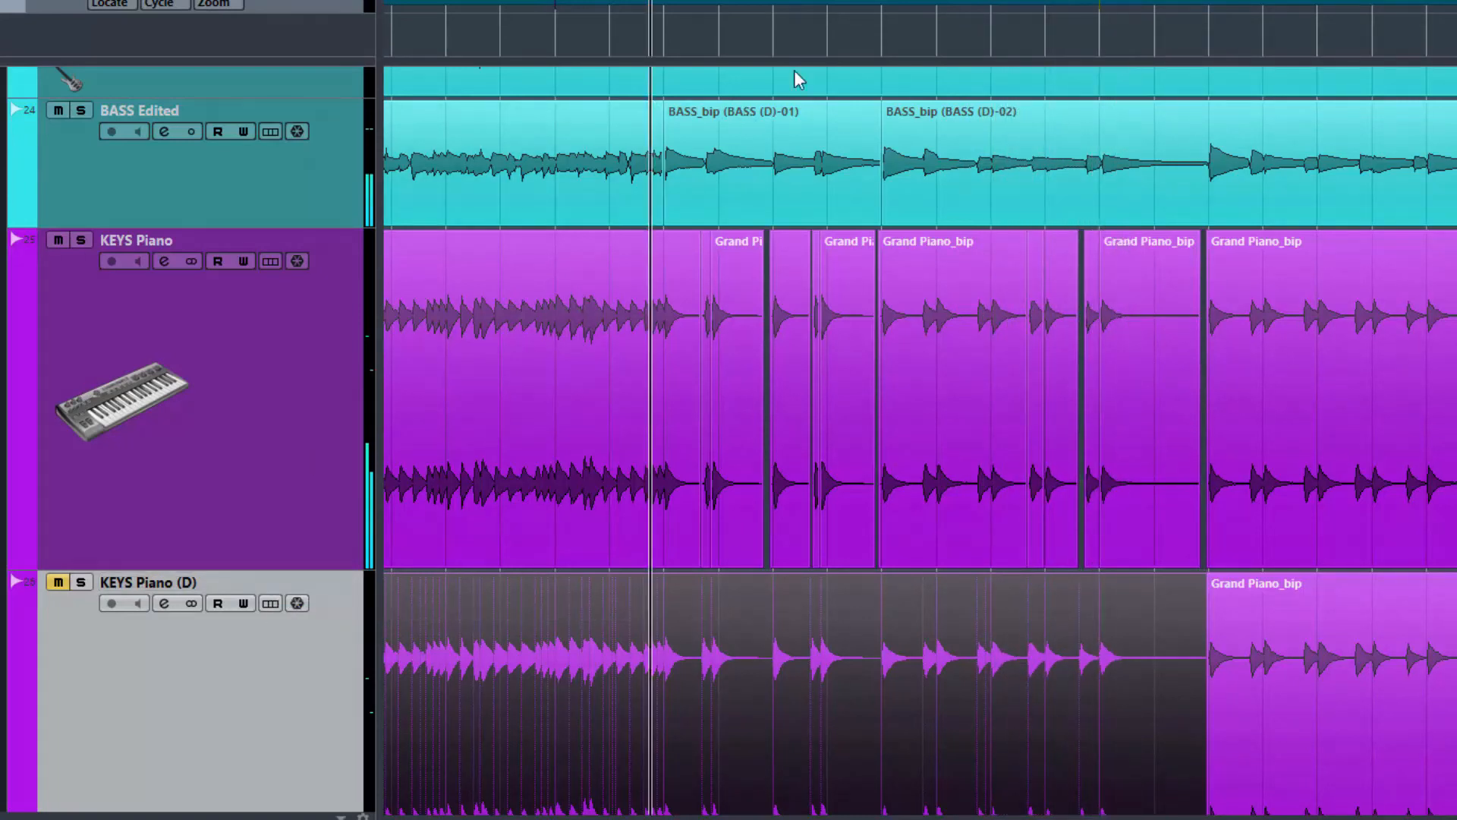
Switch the mutes back to hear KEYS Piano (D) and play it from just before the BASS_bip (BASS (D)-02) event.
{"action": "left_click", "coordinate": [869, 33]}
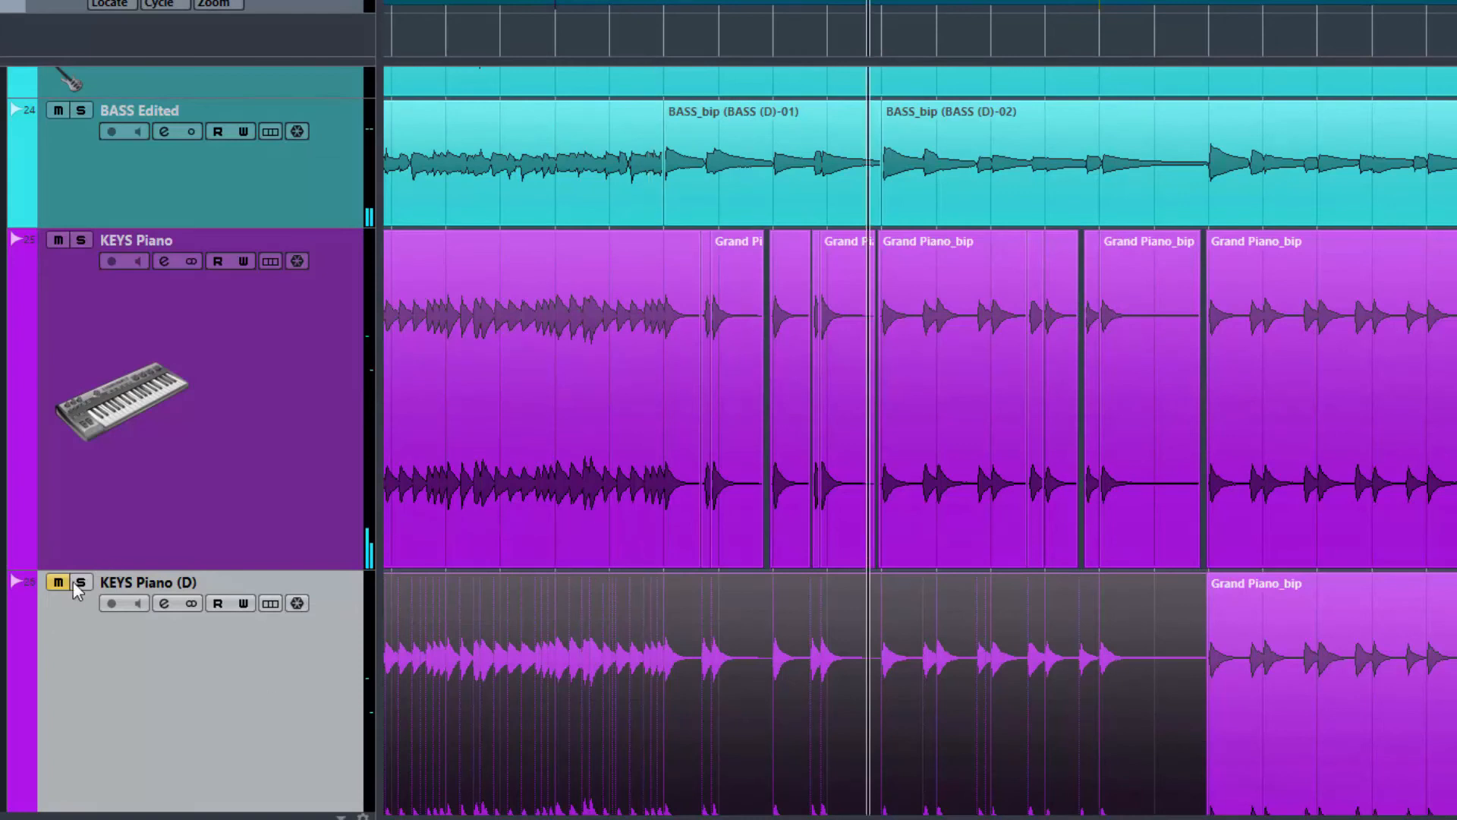
{"action": "key", "text": "space"}
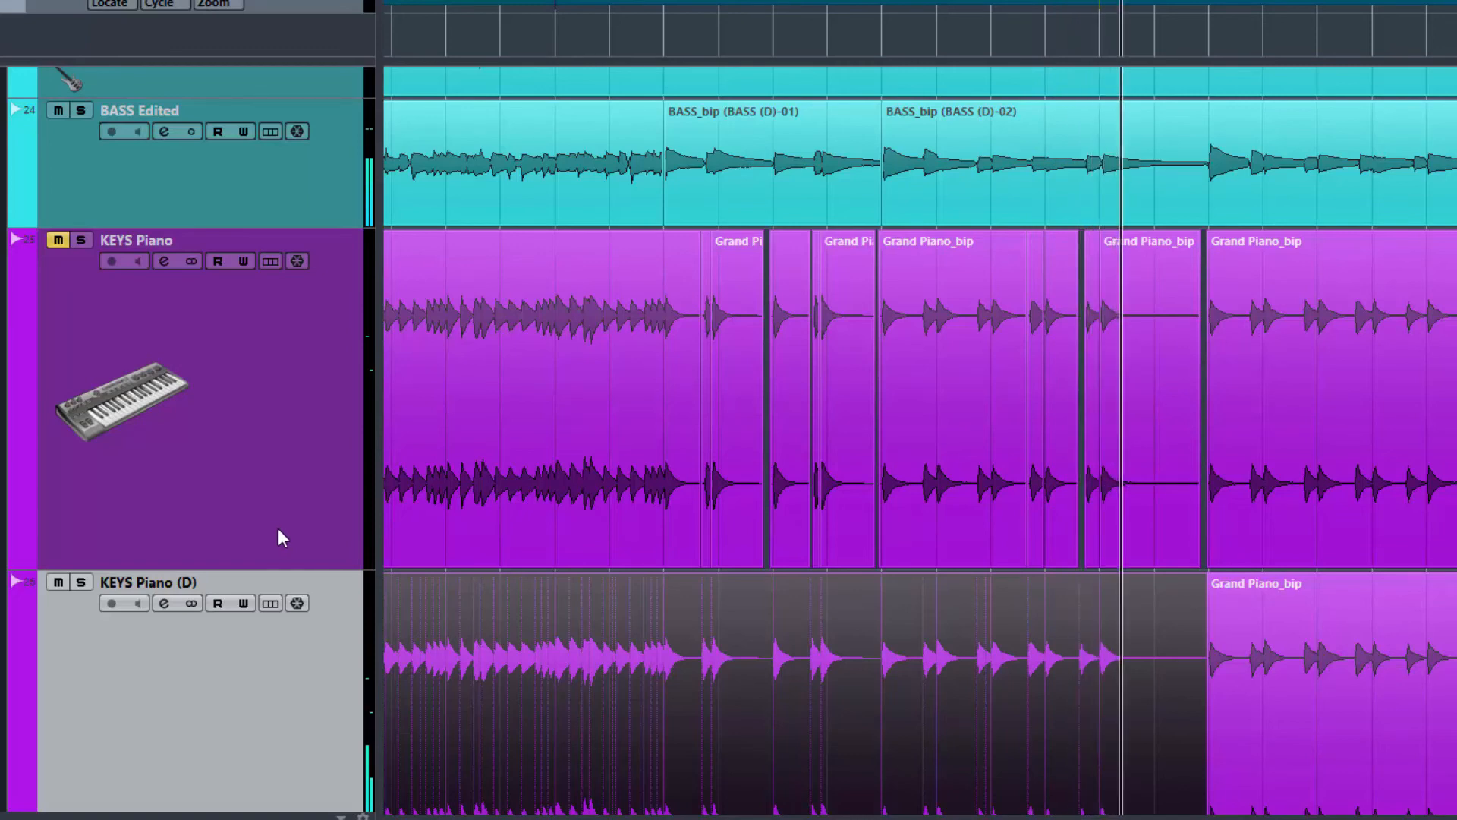
{"action": "key", "text": "space"}
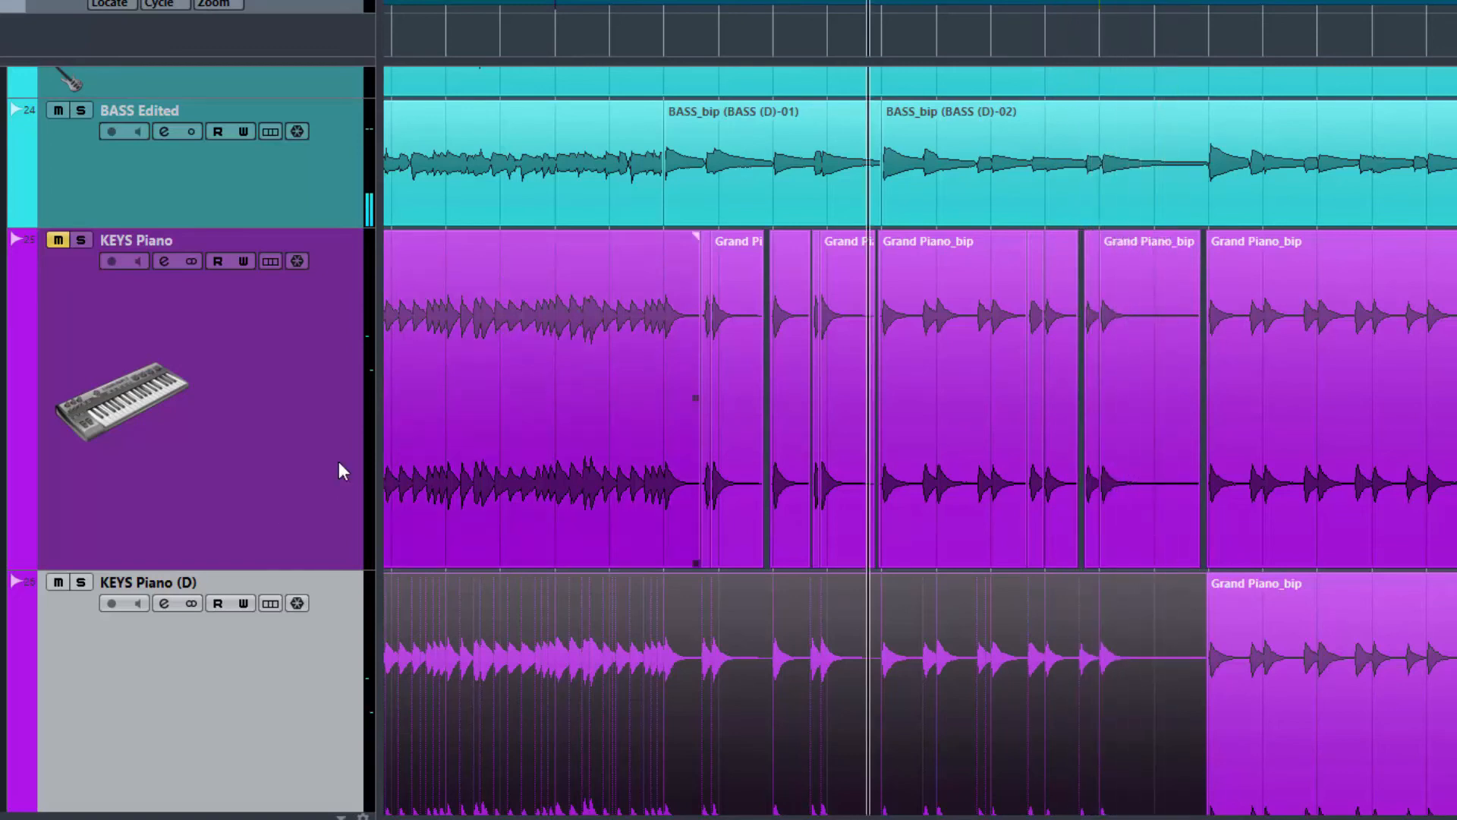
Replay the unedited KEYS Piano (D) from just before the BASS_bip (BASS (D)-01) event.
{"action": "left_click", "coordinate": [657, 33]}
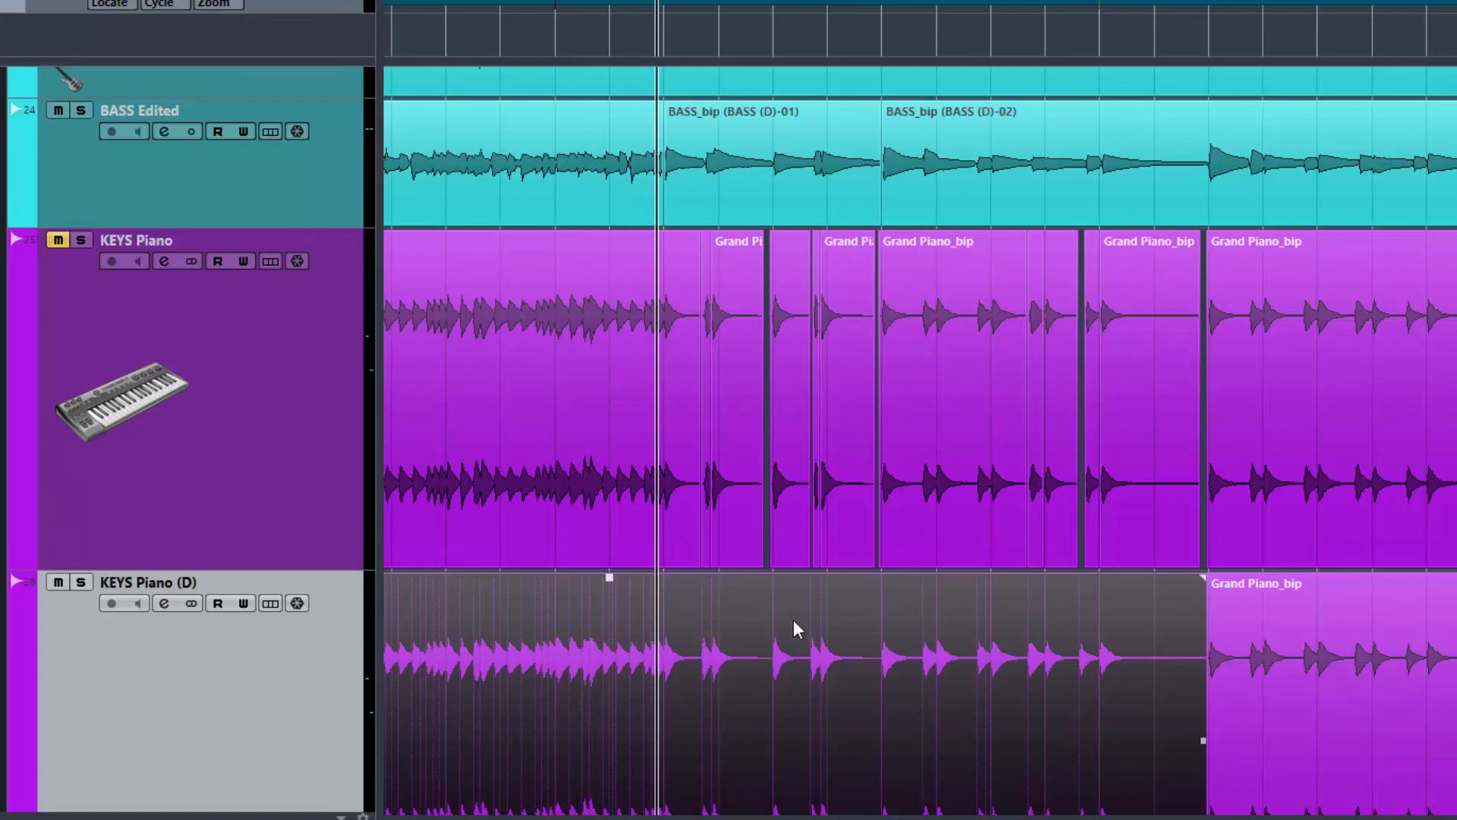
{"action": "key", "text": "space"}
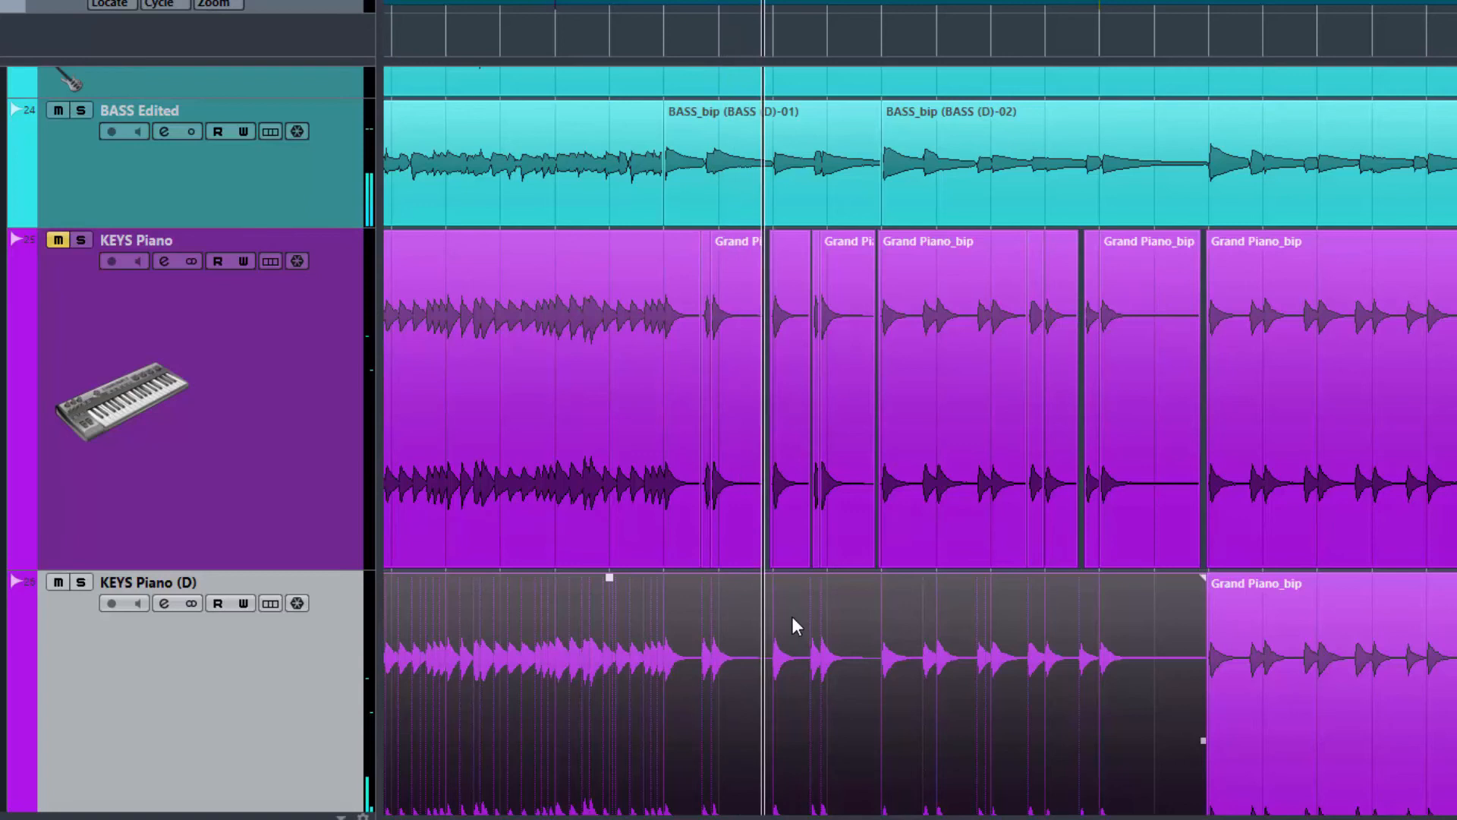
{"action": "key", "text": "space"}
Mute KEYS Piano (D), unmute KEYS Piano, and replay the edited section from just before the BASS_bip (BASS (D)-01) event.
{"action": "left_click", "coordinate": [59, 583]}
{"action": "left_click", "coordinate": [54, 240]}
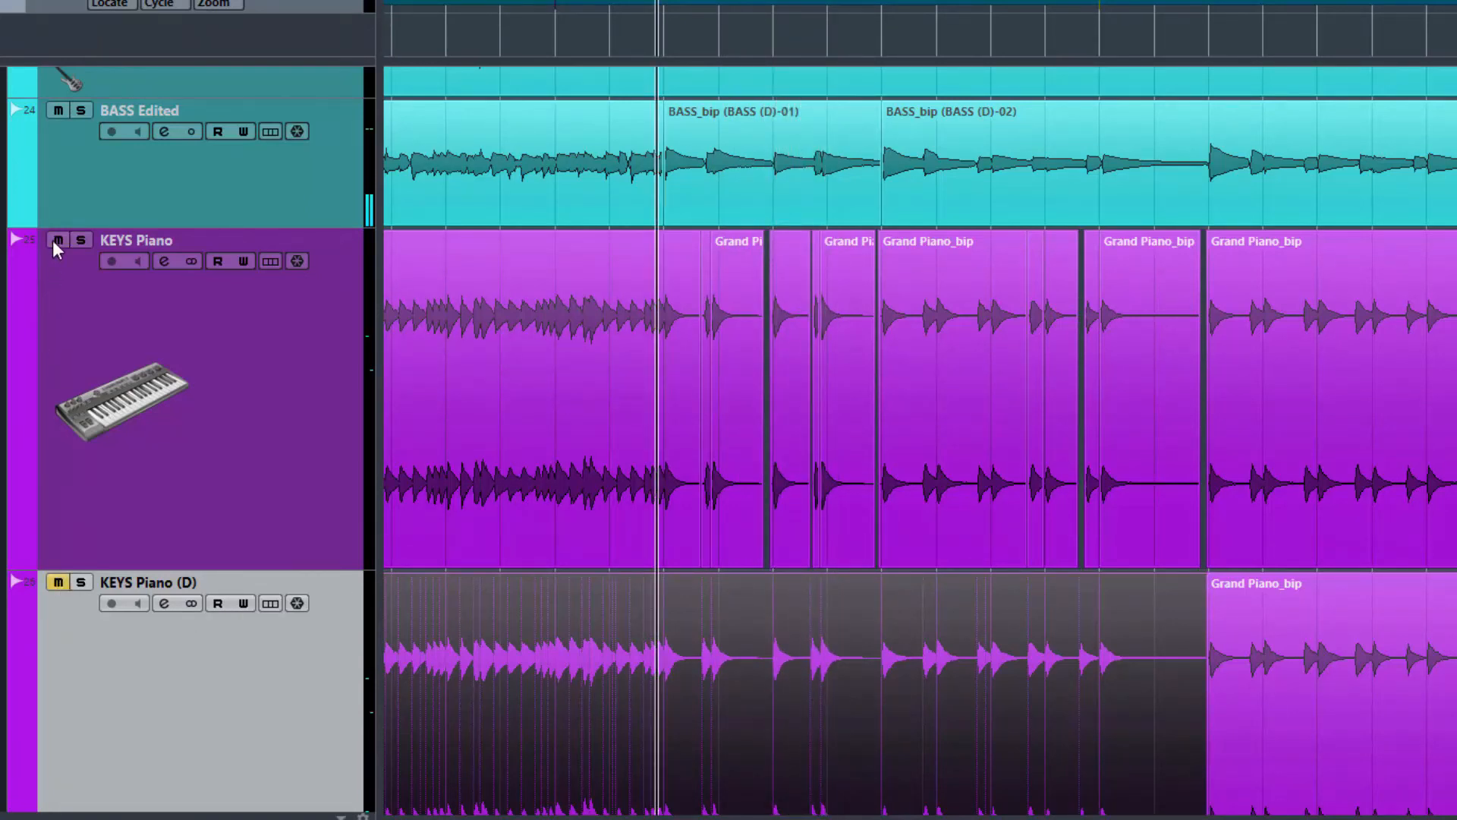
{"action": "key", "text": "space"}
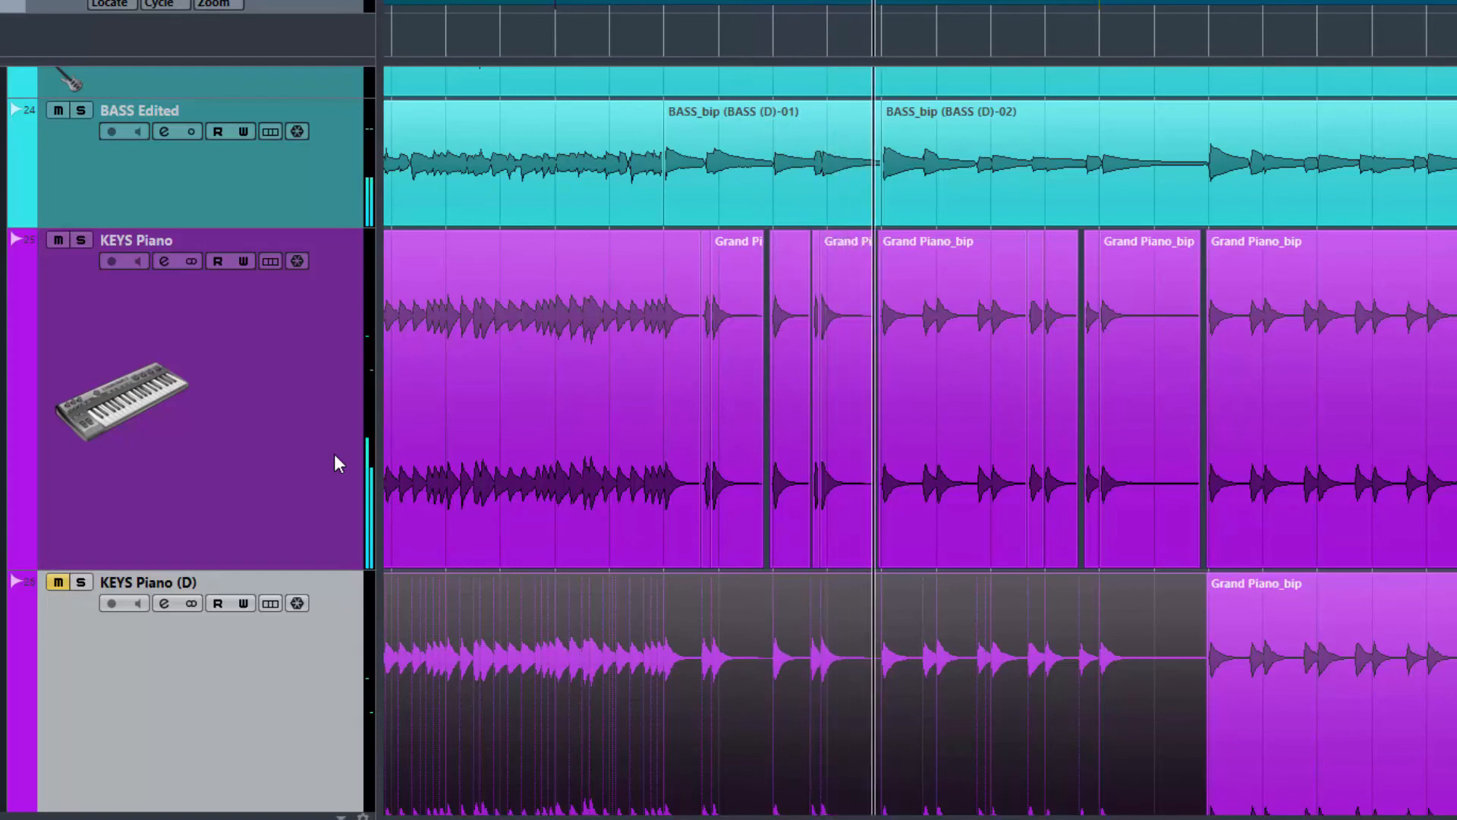
{"action": "key", "text": "space"}
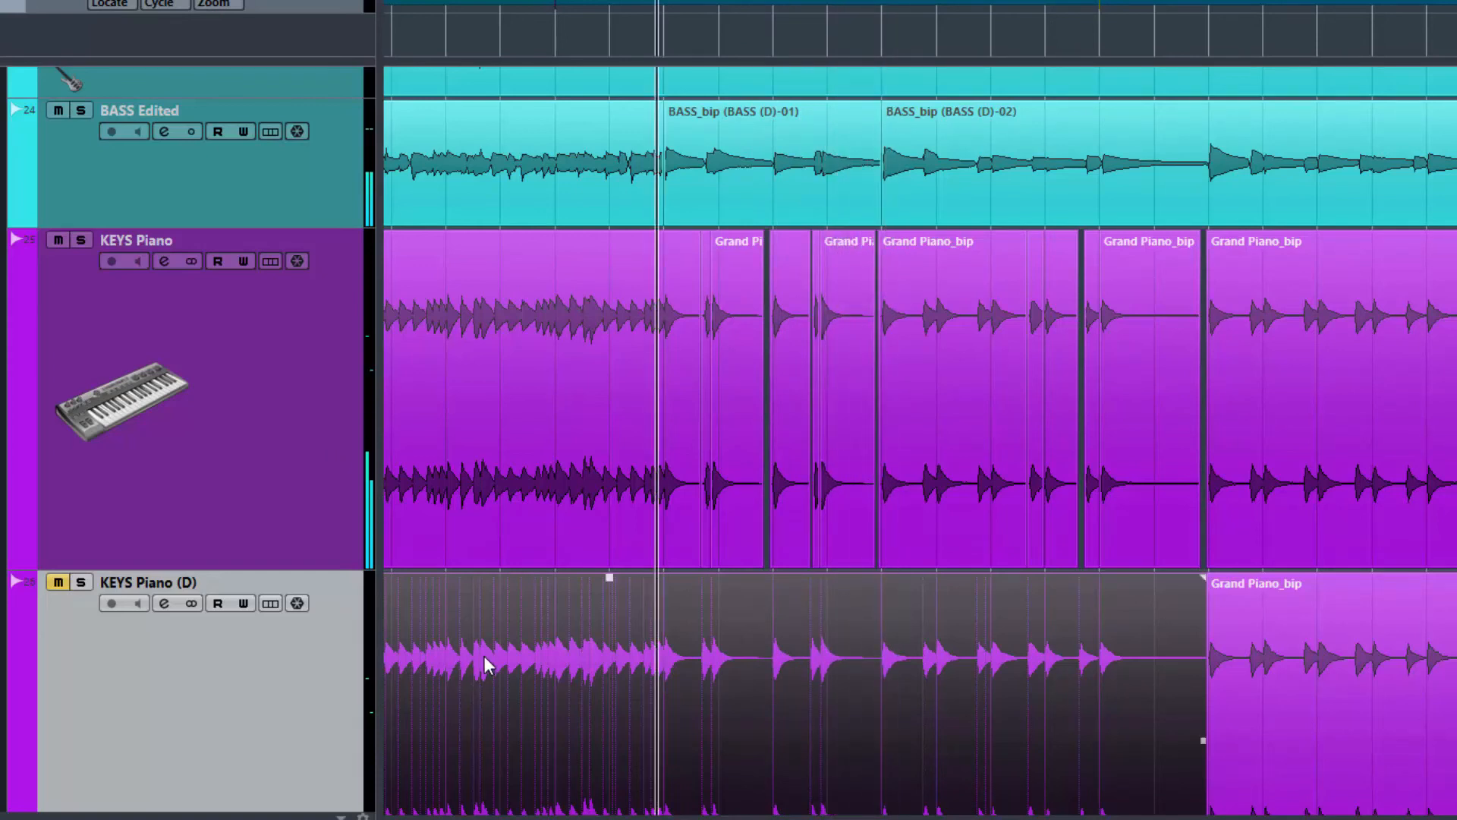
Play the song from its first piano chord with KEYS Piano active and KEYS Piano (D) muted.
{"action": "scroll", "coordinate": [611, 654], "scroll_direction": "down", "scroll_amount": 1}
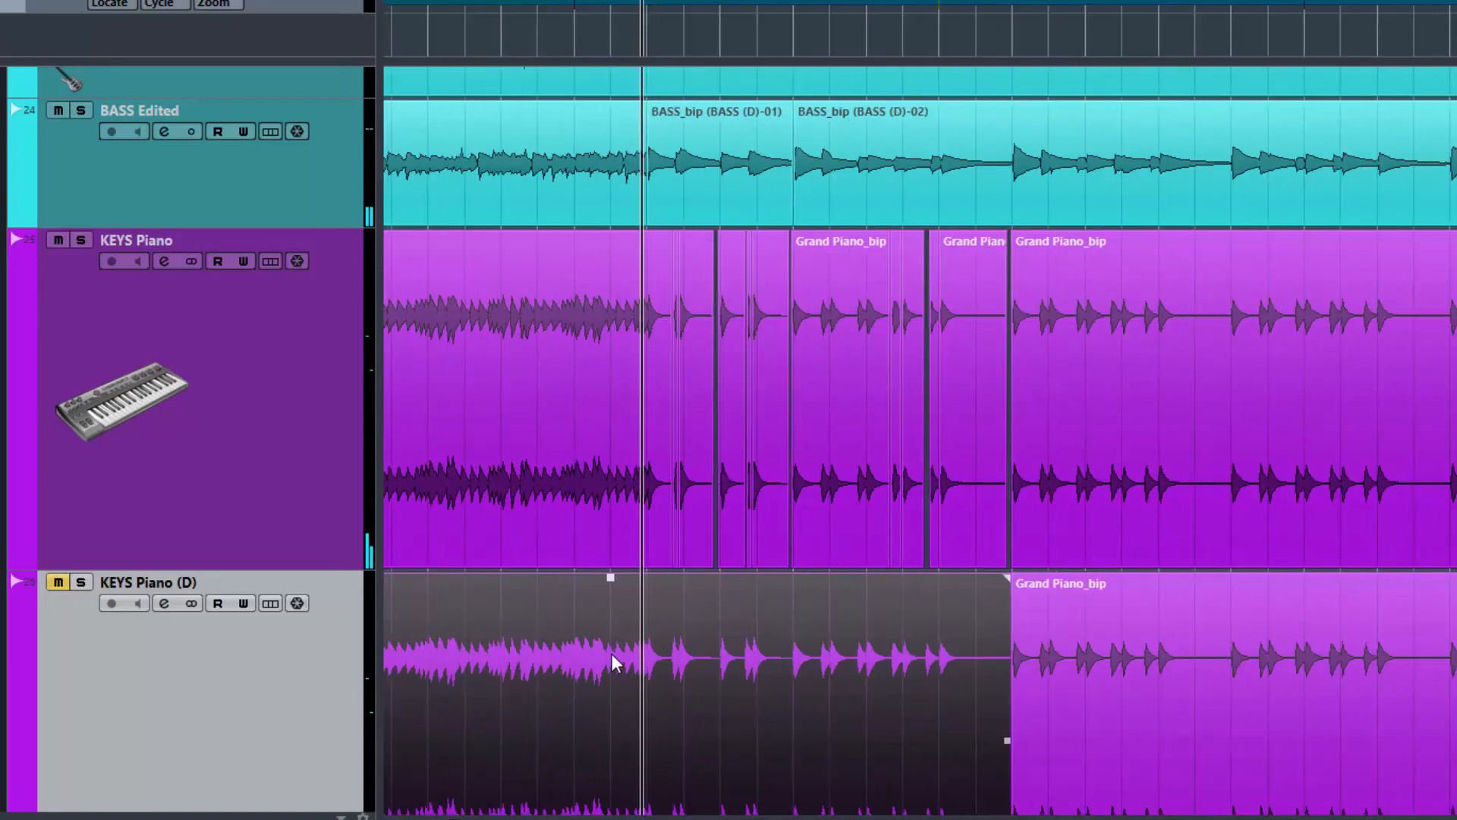
{"action": "scroll", "coordinate": [612, 654], "scroll_direction": "down", "scroll_amount": 1}
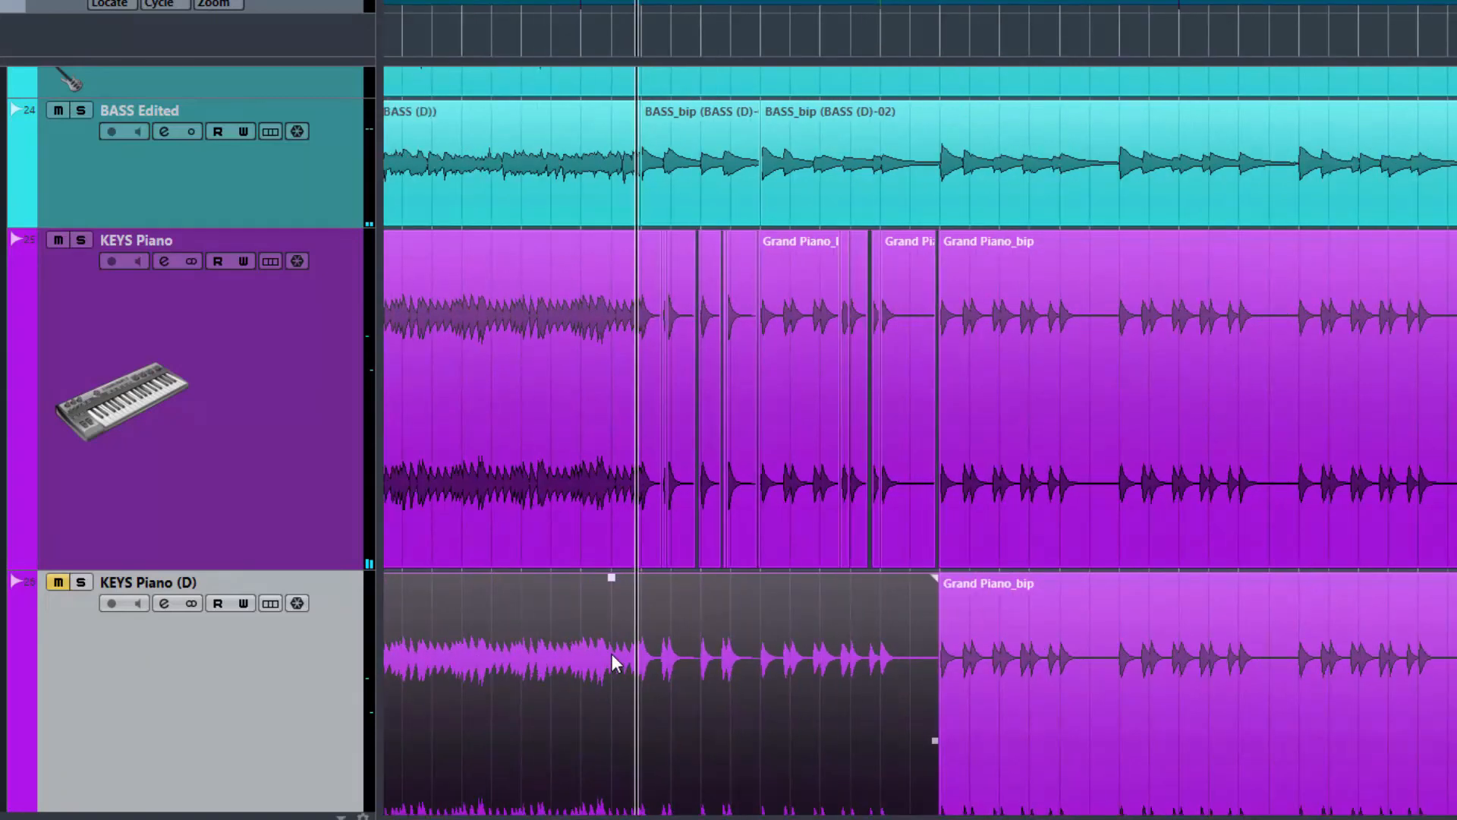
{"action": "scroll", "coordinate": [612, 653], "scroll_direction": "up", "scroll_amount": 4}
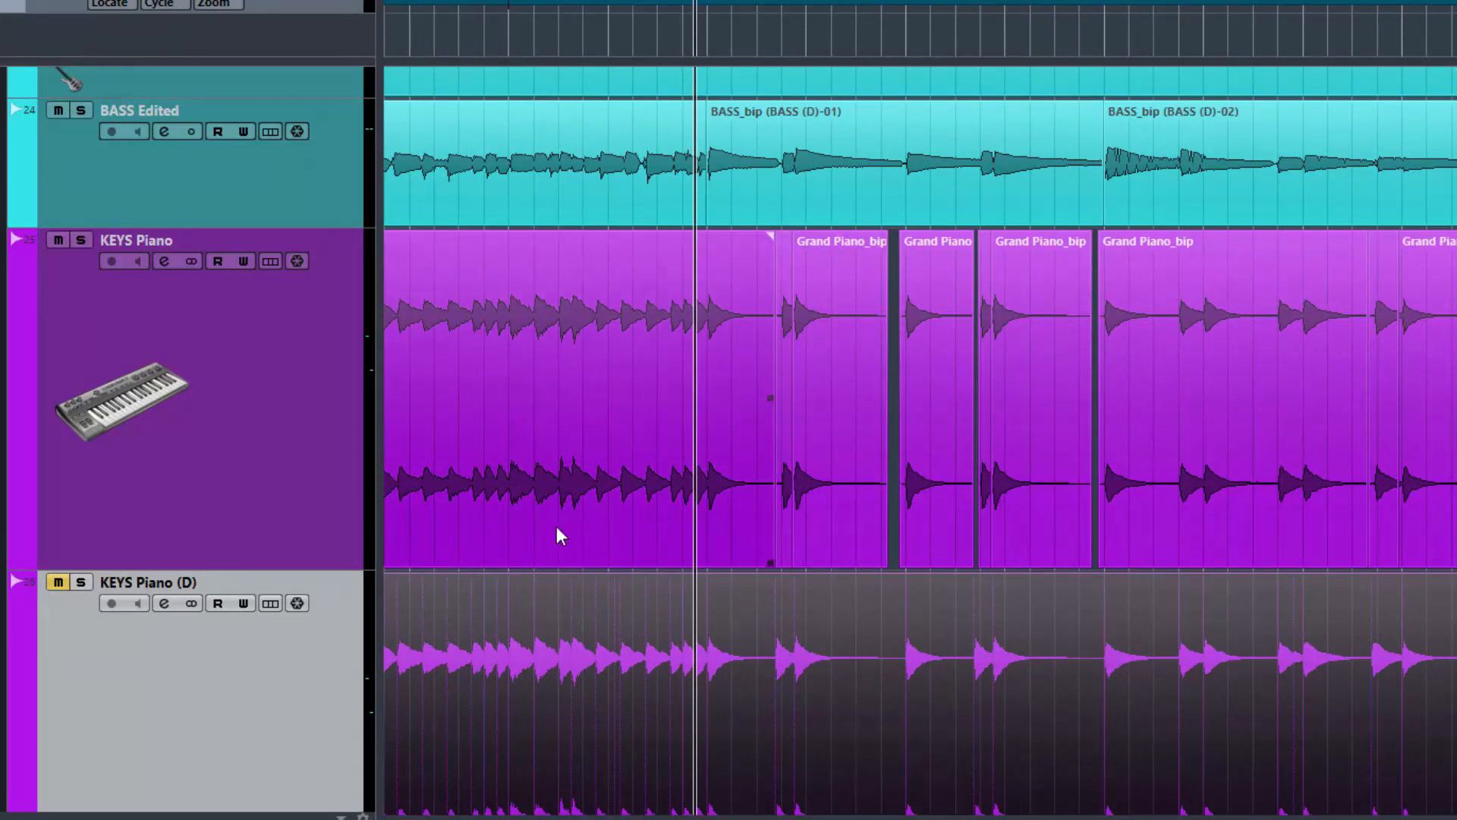
{"action": "scroll", "coordinate": [604, 460], "scroll_direction": "left", "scroll_amount": 10}
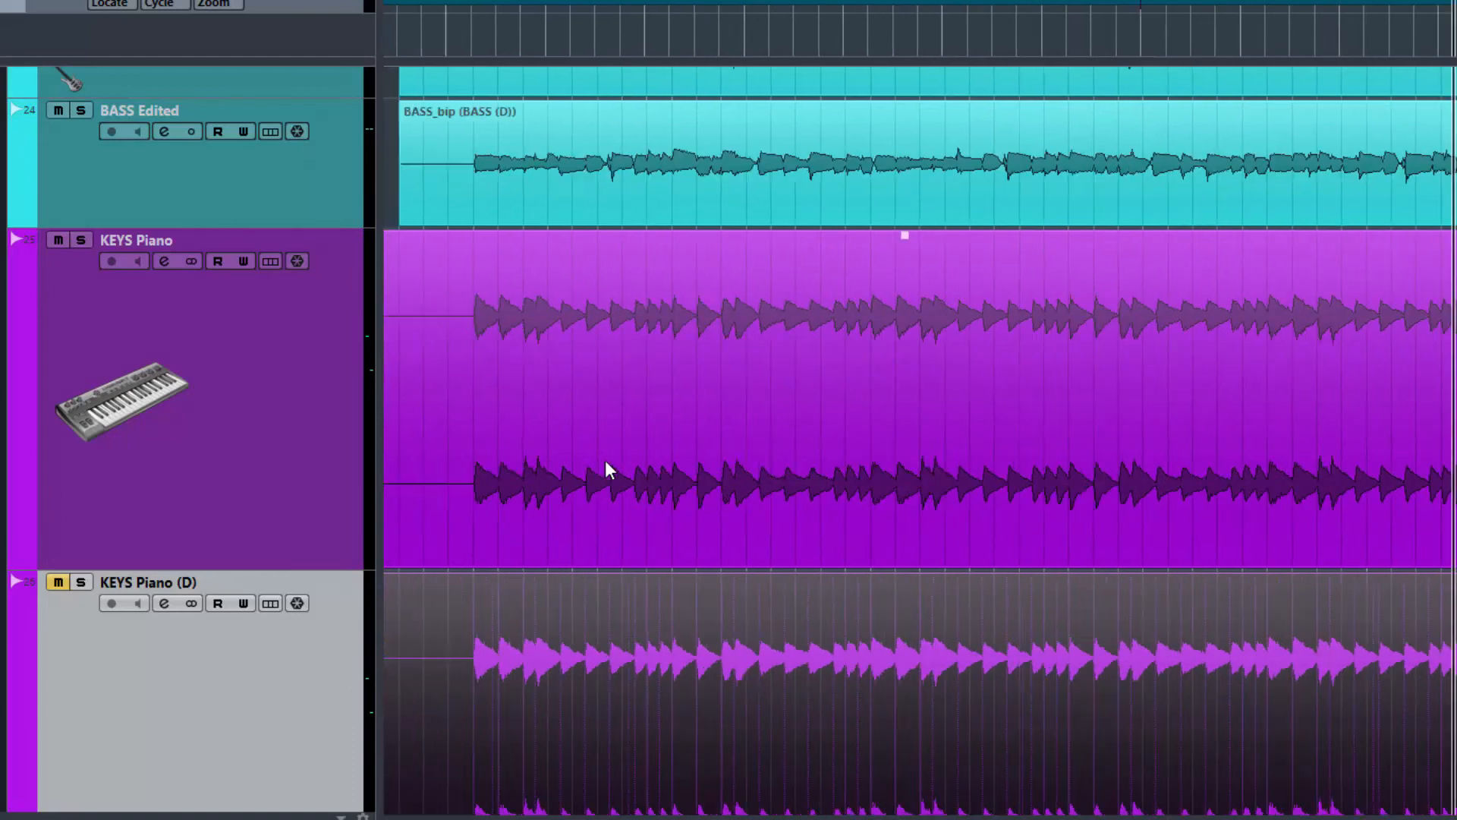
{"action": "left_click", "coordinate": [588, 35]}
{"action": "key", "text": "space"}
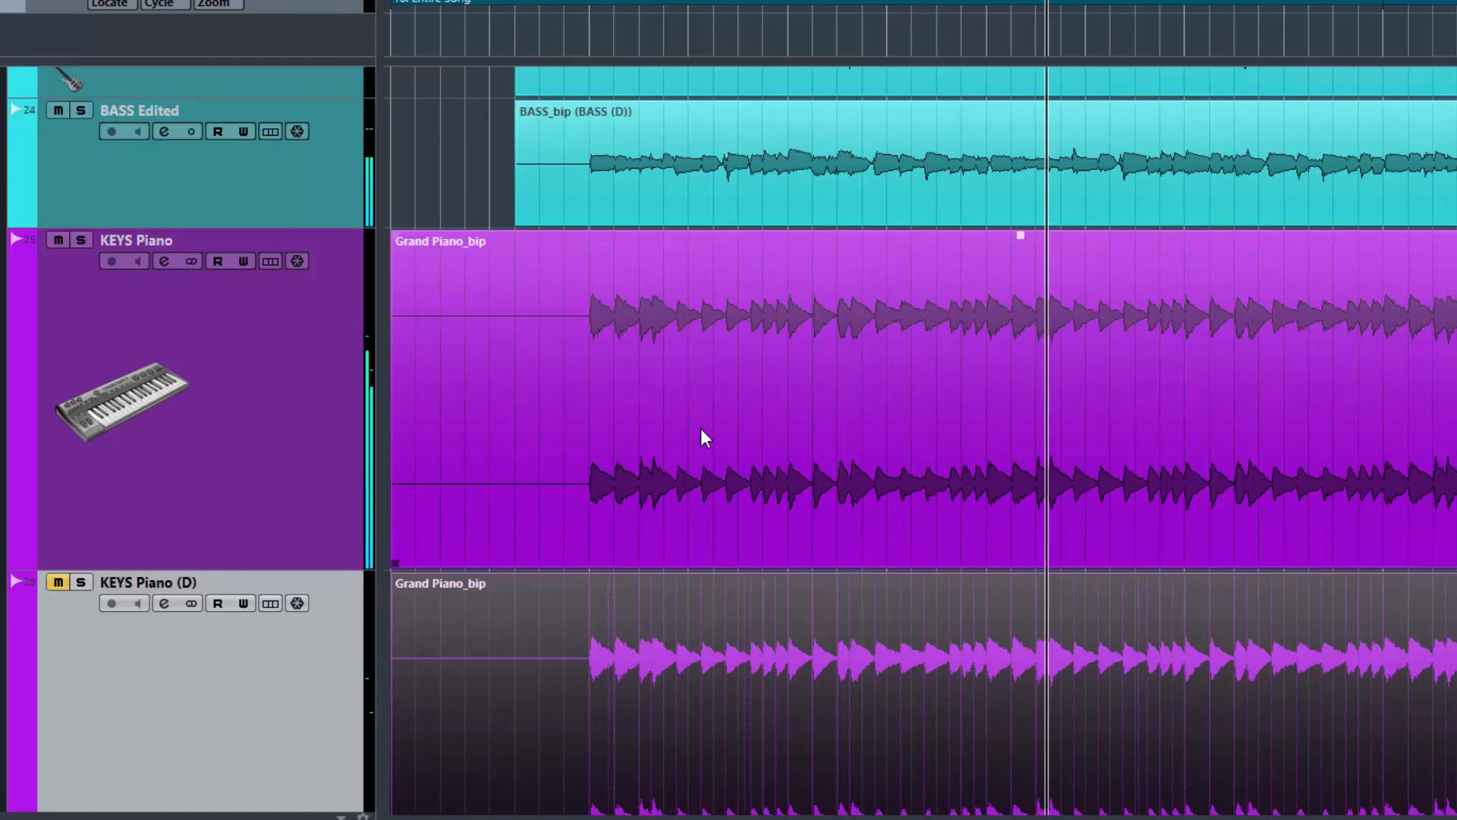
{"action": "key", "text": "space"}
{"action": "key", "text": "g"}
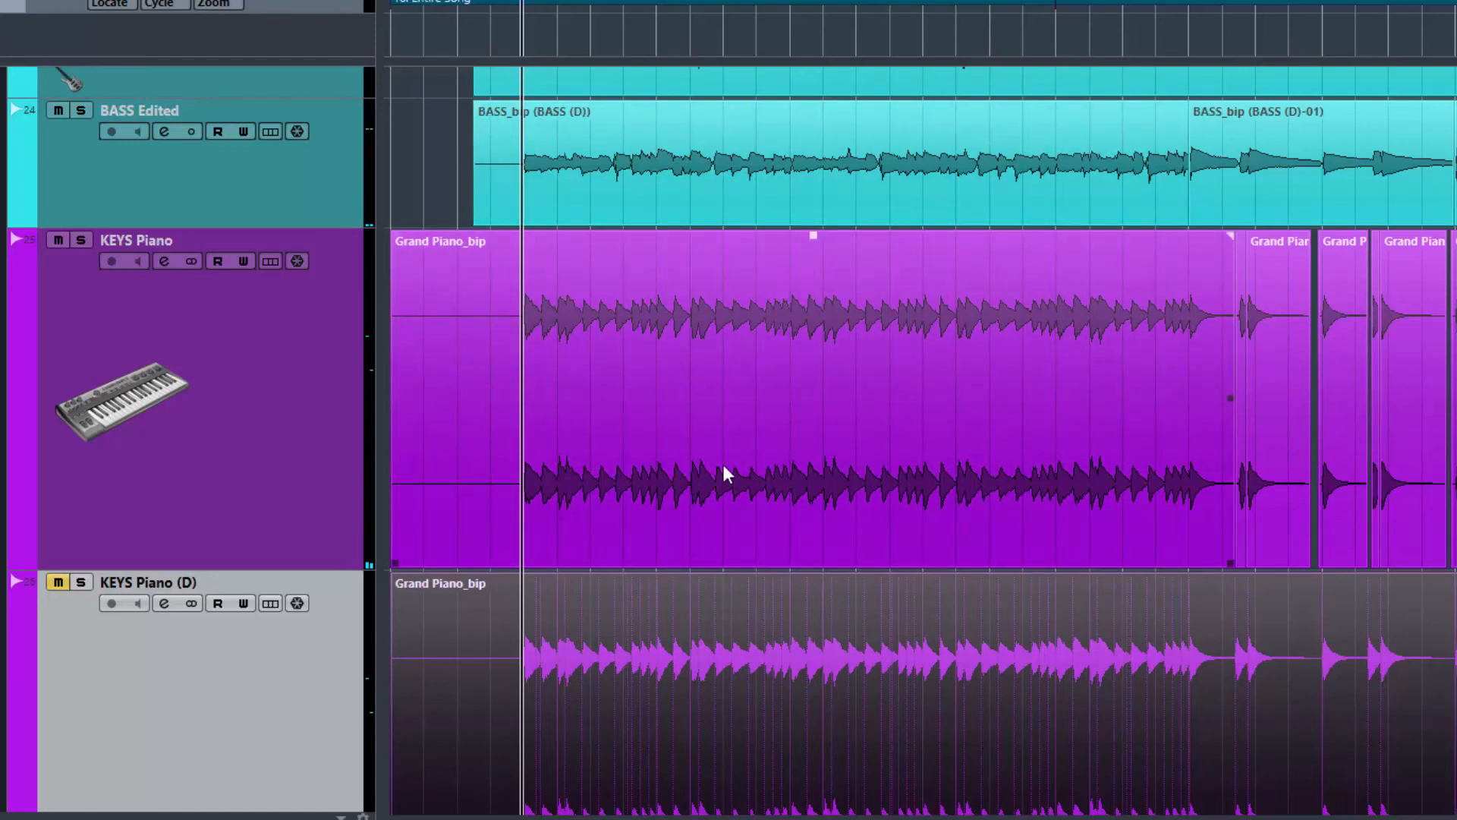
Review the KEYS Piano events along the song against the drum tracks and BASS Edited, then inspect the cuts around the first BASS_bip (BASS (D)-01) event.
{"action": "key", "text": "g"}
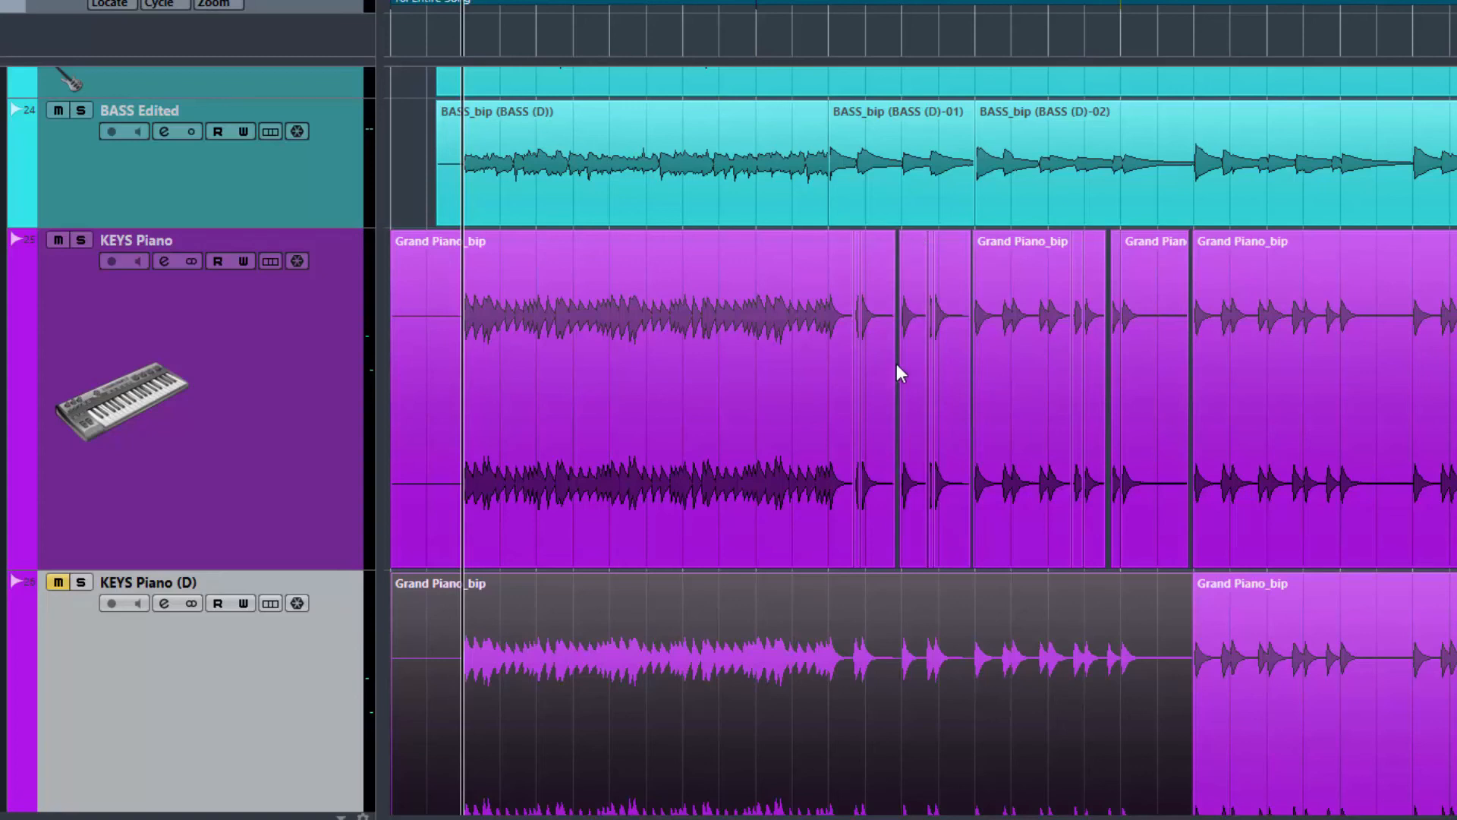
{"action": "scroll", "coordinate": [896, 364], "scroll_direction": "down", "scroll_amount": 4}
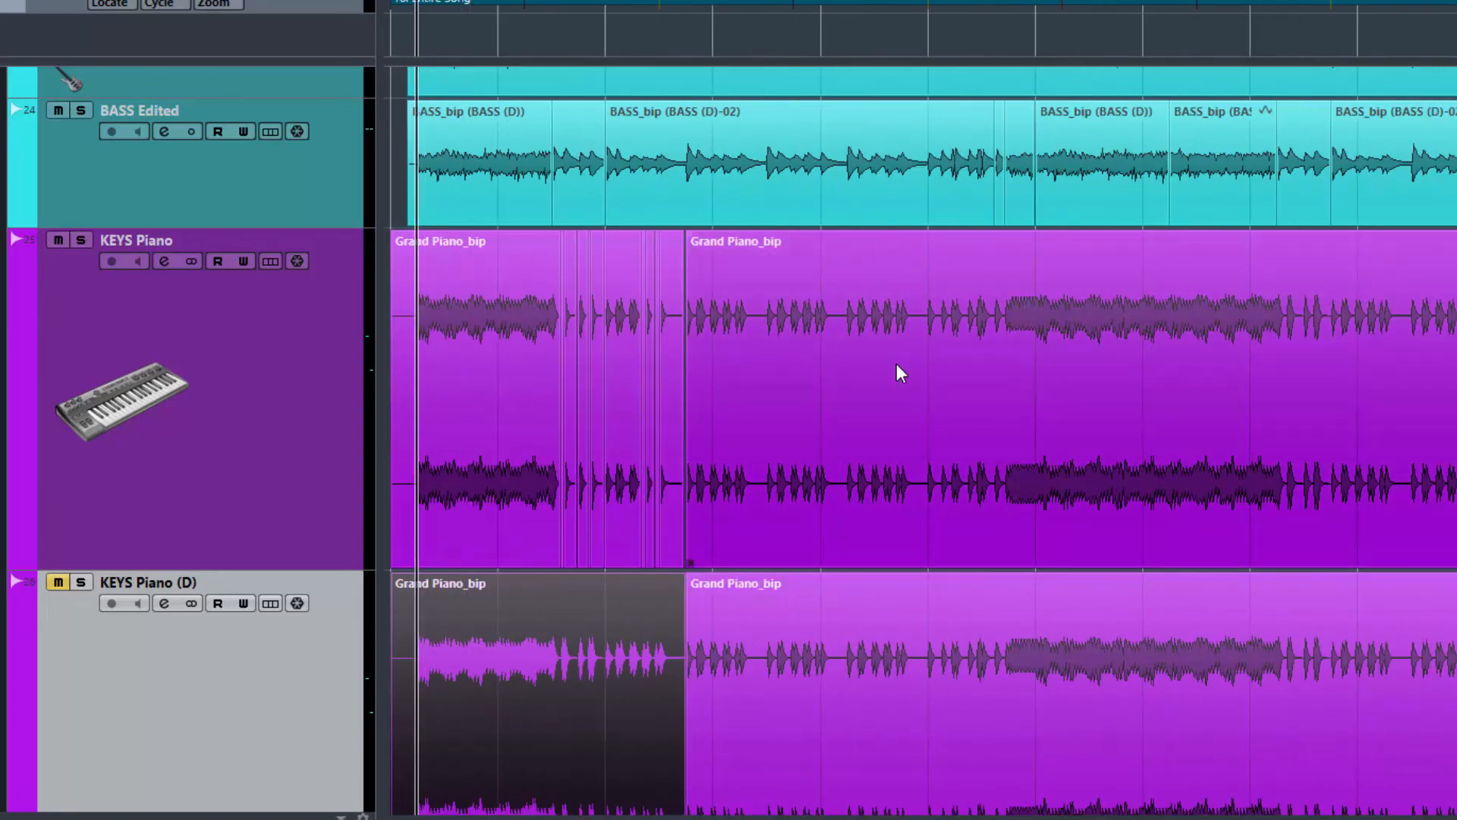
{"action": "scroll", "coordinate": [896, 365], "scroll_direction": "up", "scroll_amount": 3}
{"action": "scroll", "coordinate": [895, 362], "scroll_direction": "up", "scroll_amount": 15}
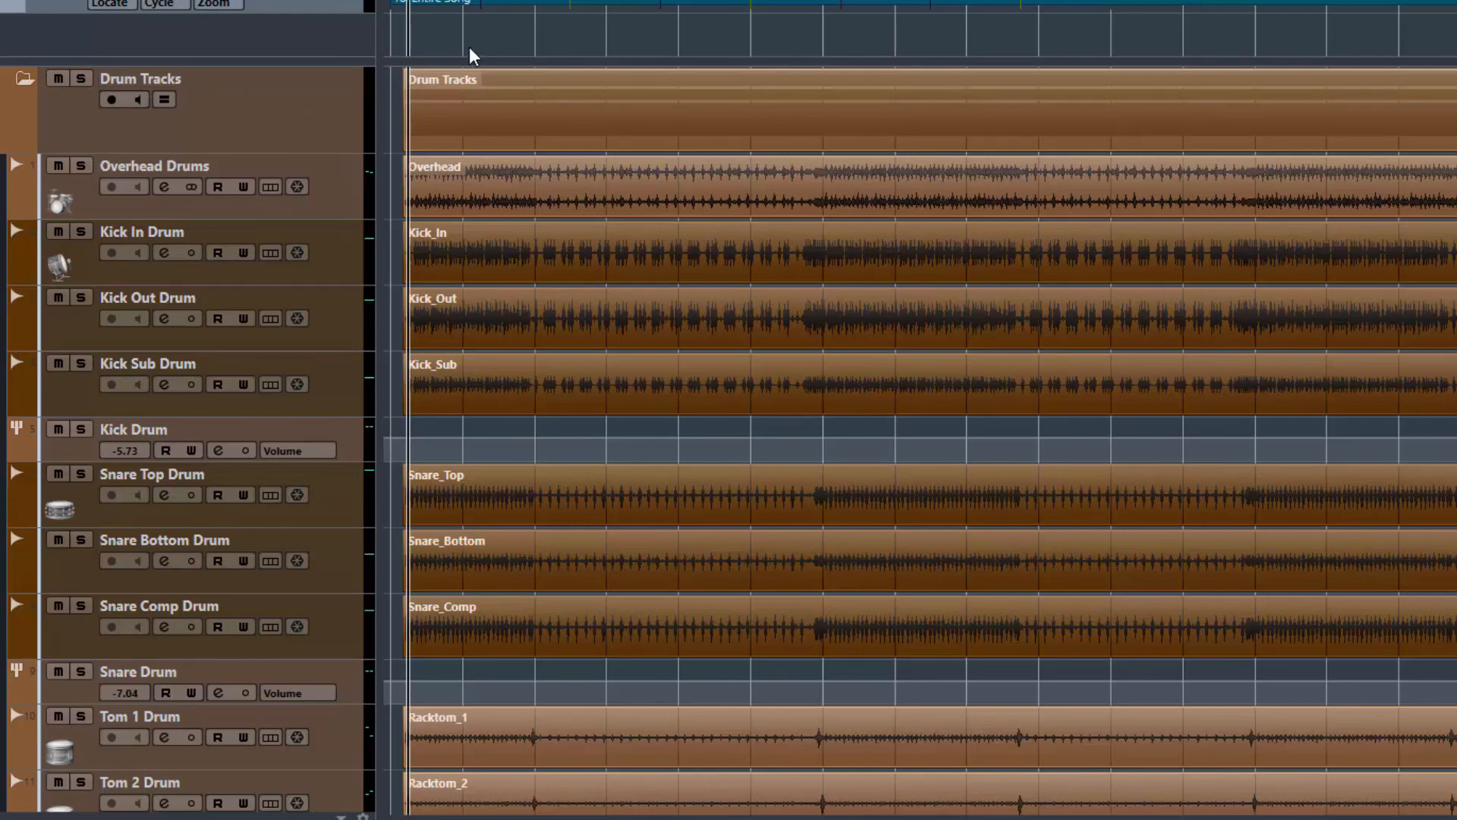
{"action": "scroll", "coordinate": [630, 352], "scroll_direction": "down", "scroll_amount": 15}
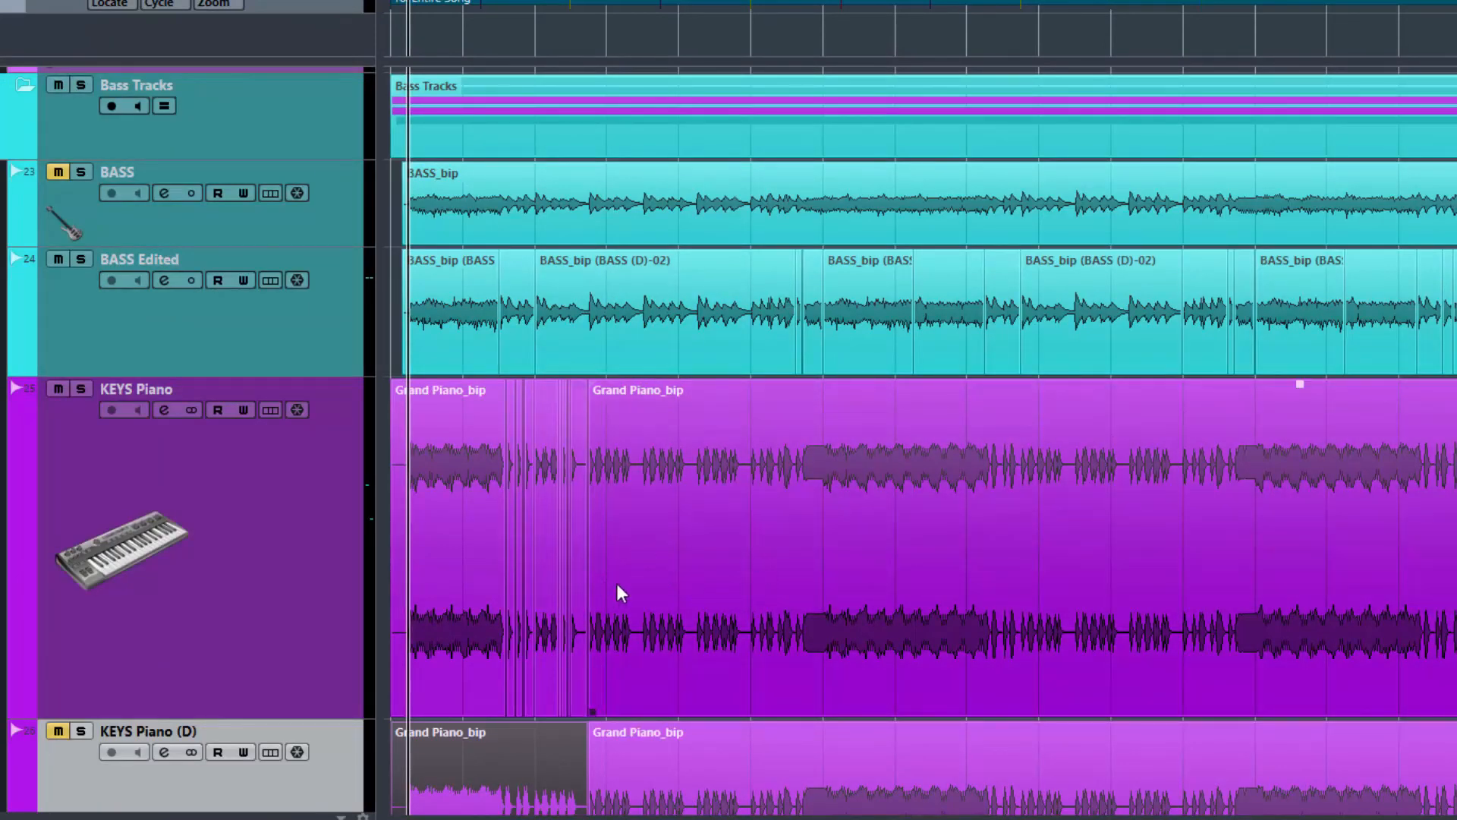
{"action": "scroll", "coordinate": [667, 570], "scroll_direction": "down", "scroll_amount": 5}
{"action": "scroll", "coordinate": [666, 571], "scroll_direction": "up", "scroll_amount": 11}
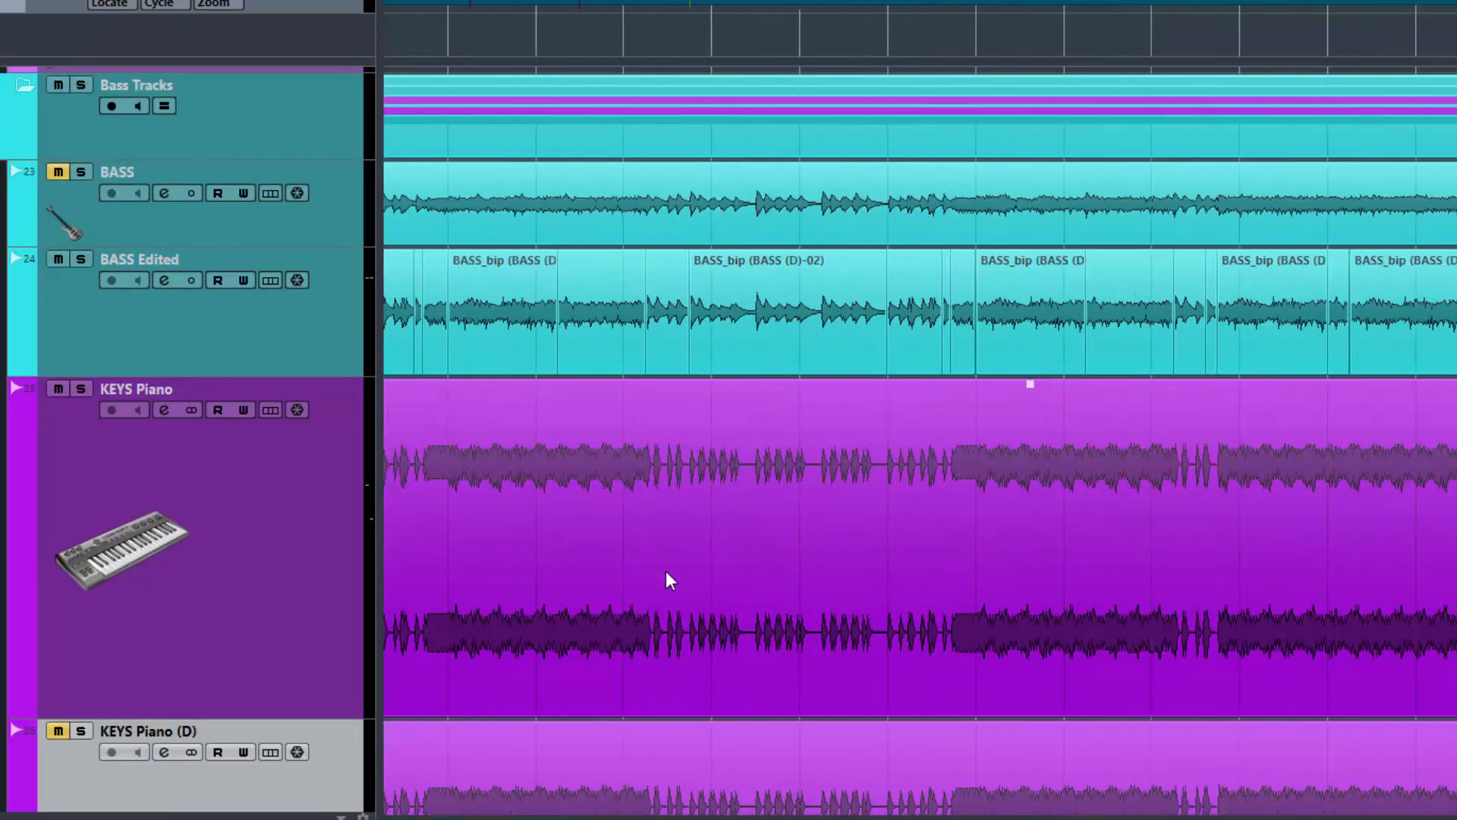
{"action": "scroll", "coordinate": [666, 570], "scroll_direction": "left", "scroll_amount": 15}
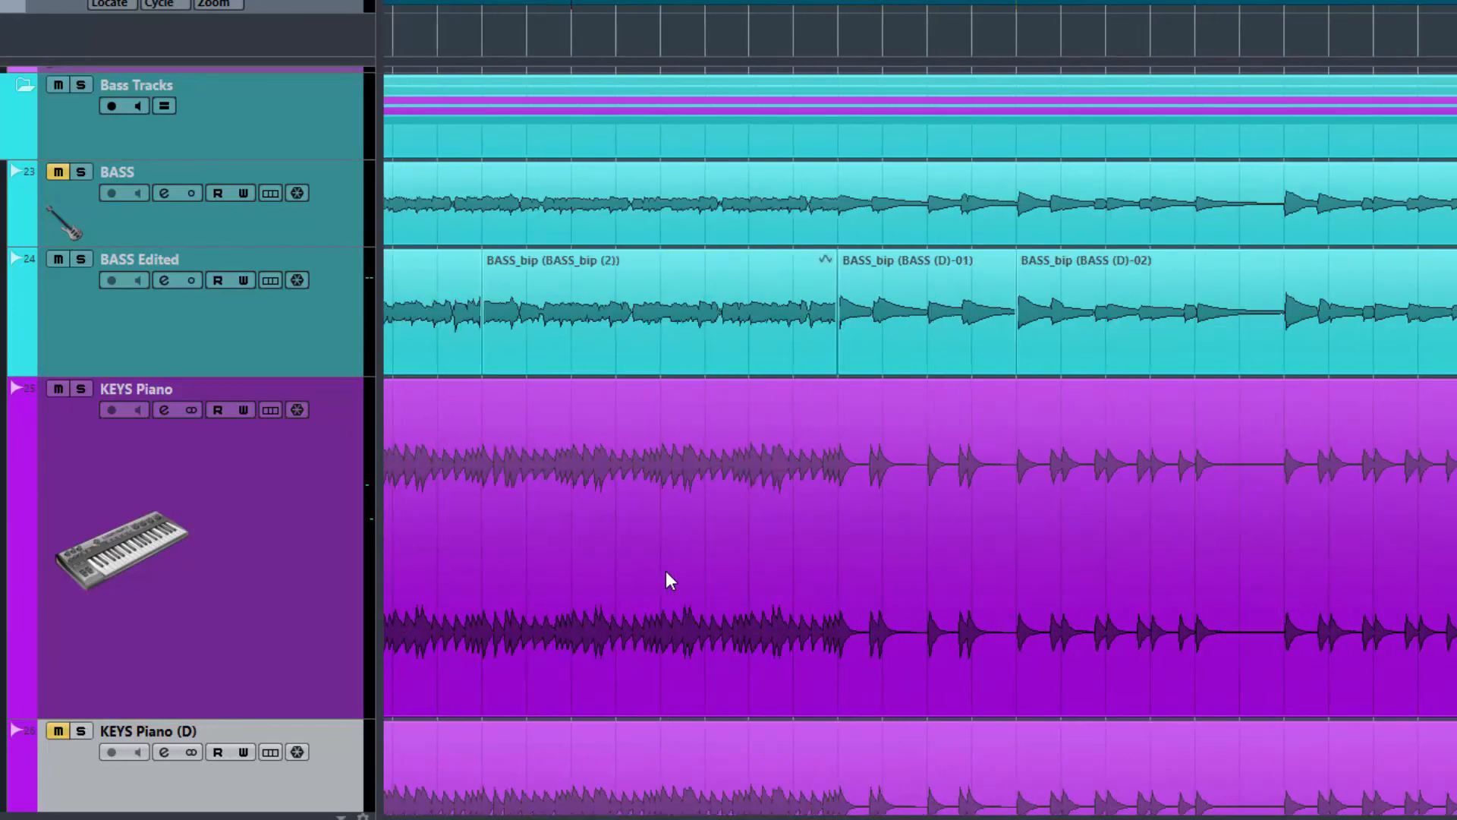
{"action": "scroll", "coordinate": [666, 573], "scroll_direction": "left", "scroll_amount": 10}
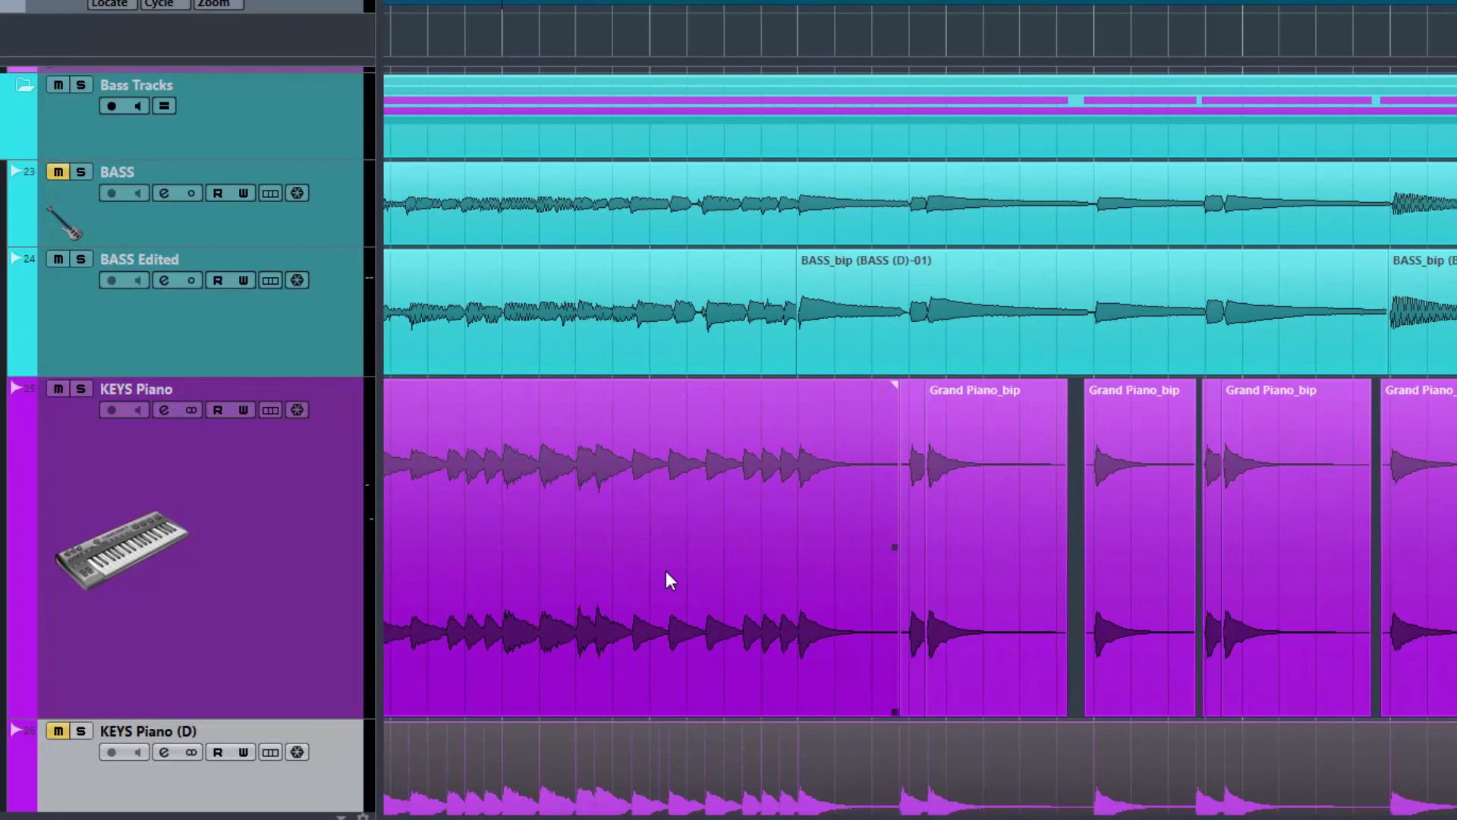
{"action": "scroll", "coordinate": [666, 580], "scroll_direction": "left", "scroll_amount": 5}
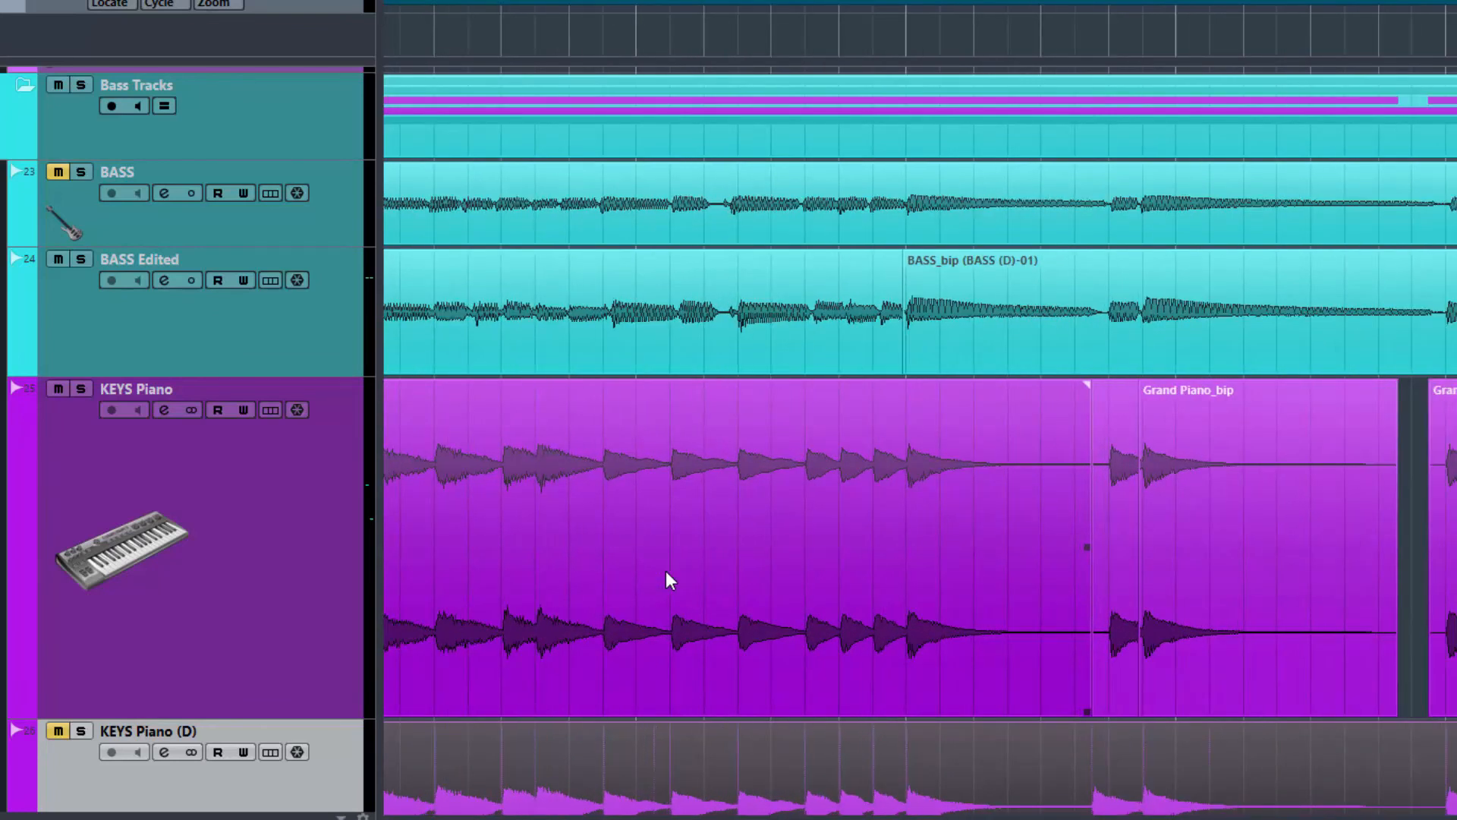